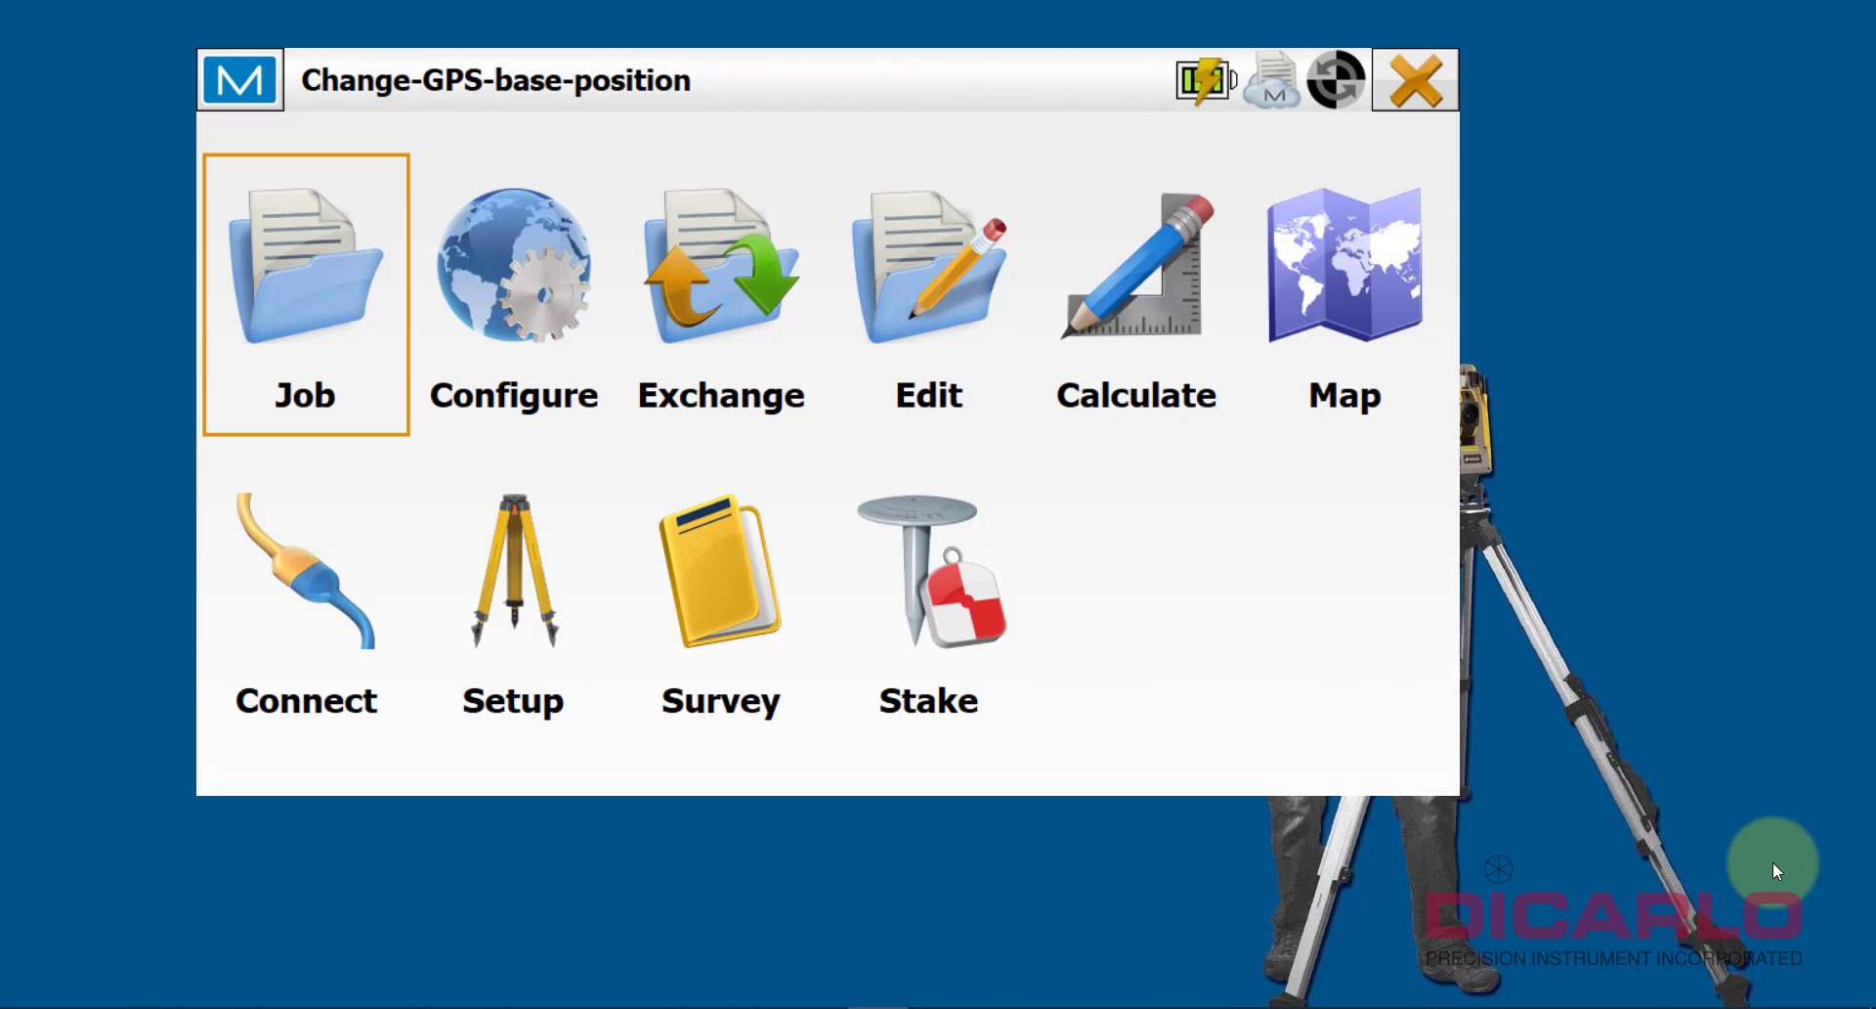
Step: Open the Survey job configuration and review the optical configuration library without changing it
click(508, 301)
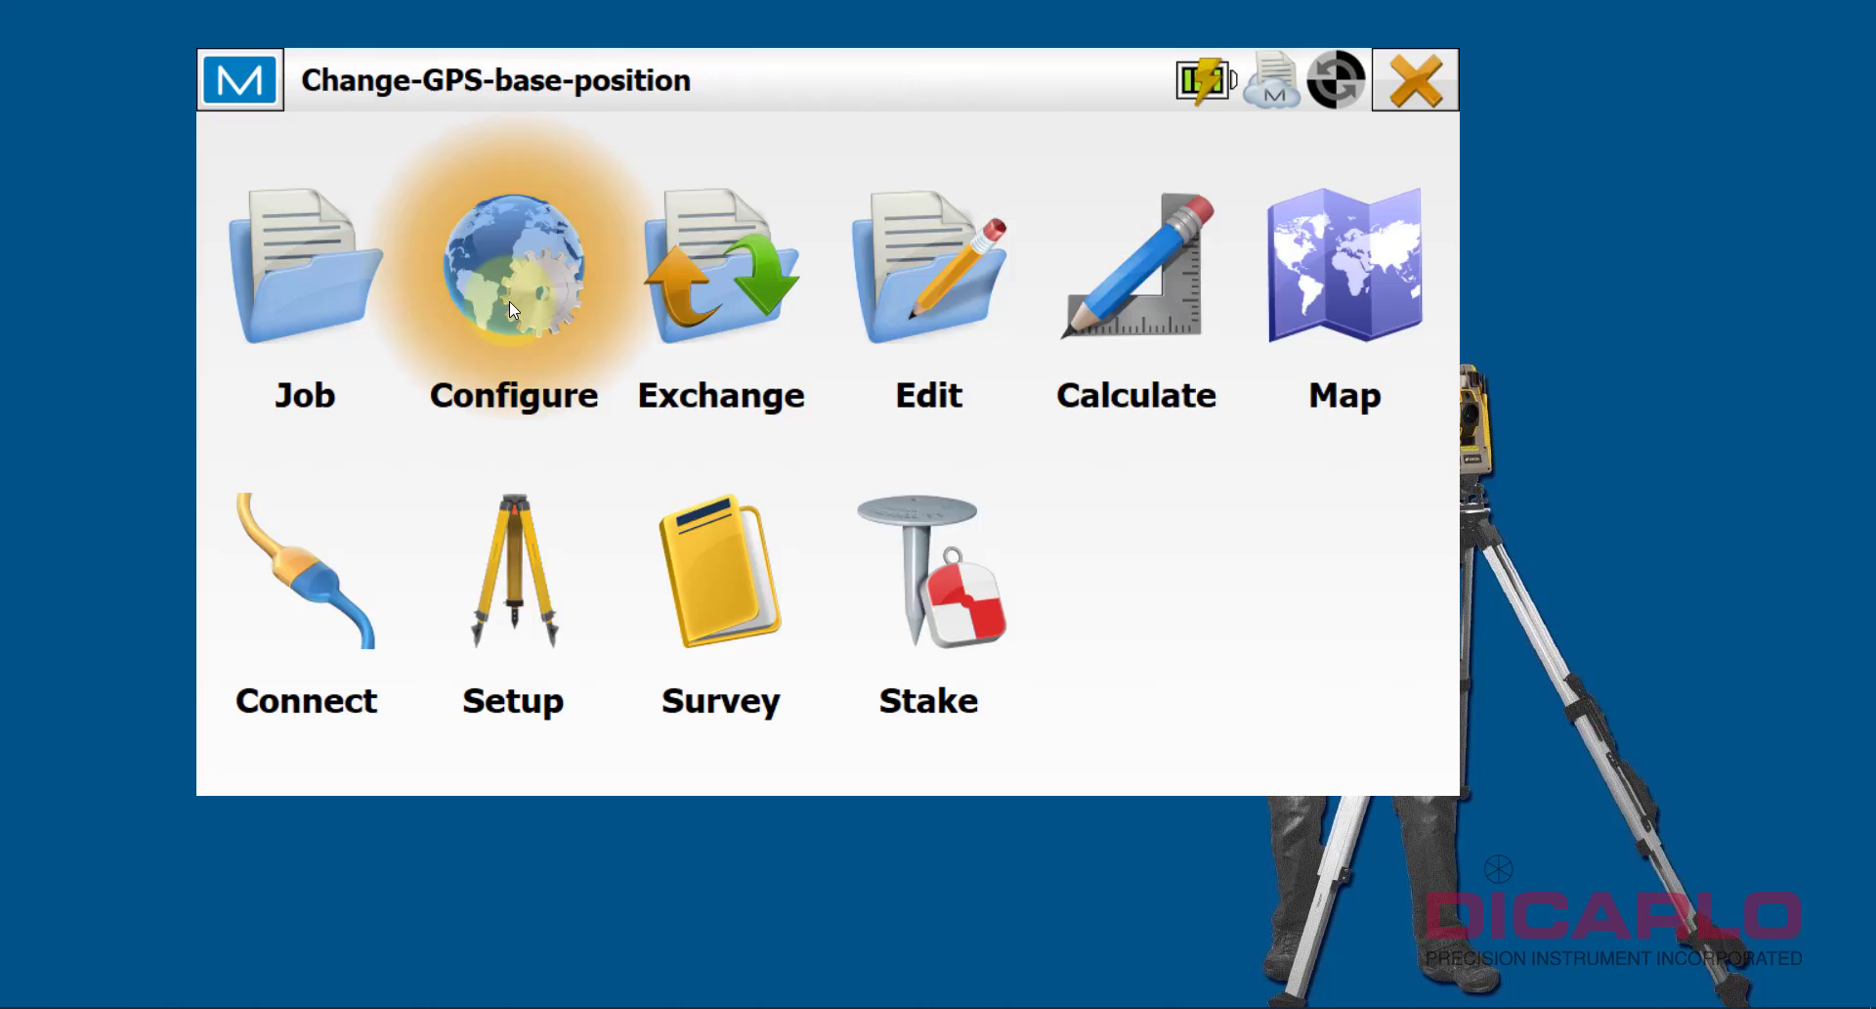
click(291, 299)
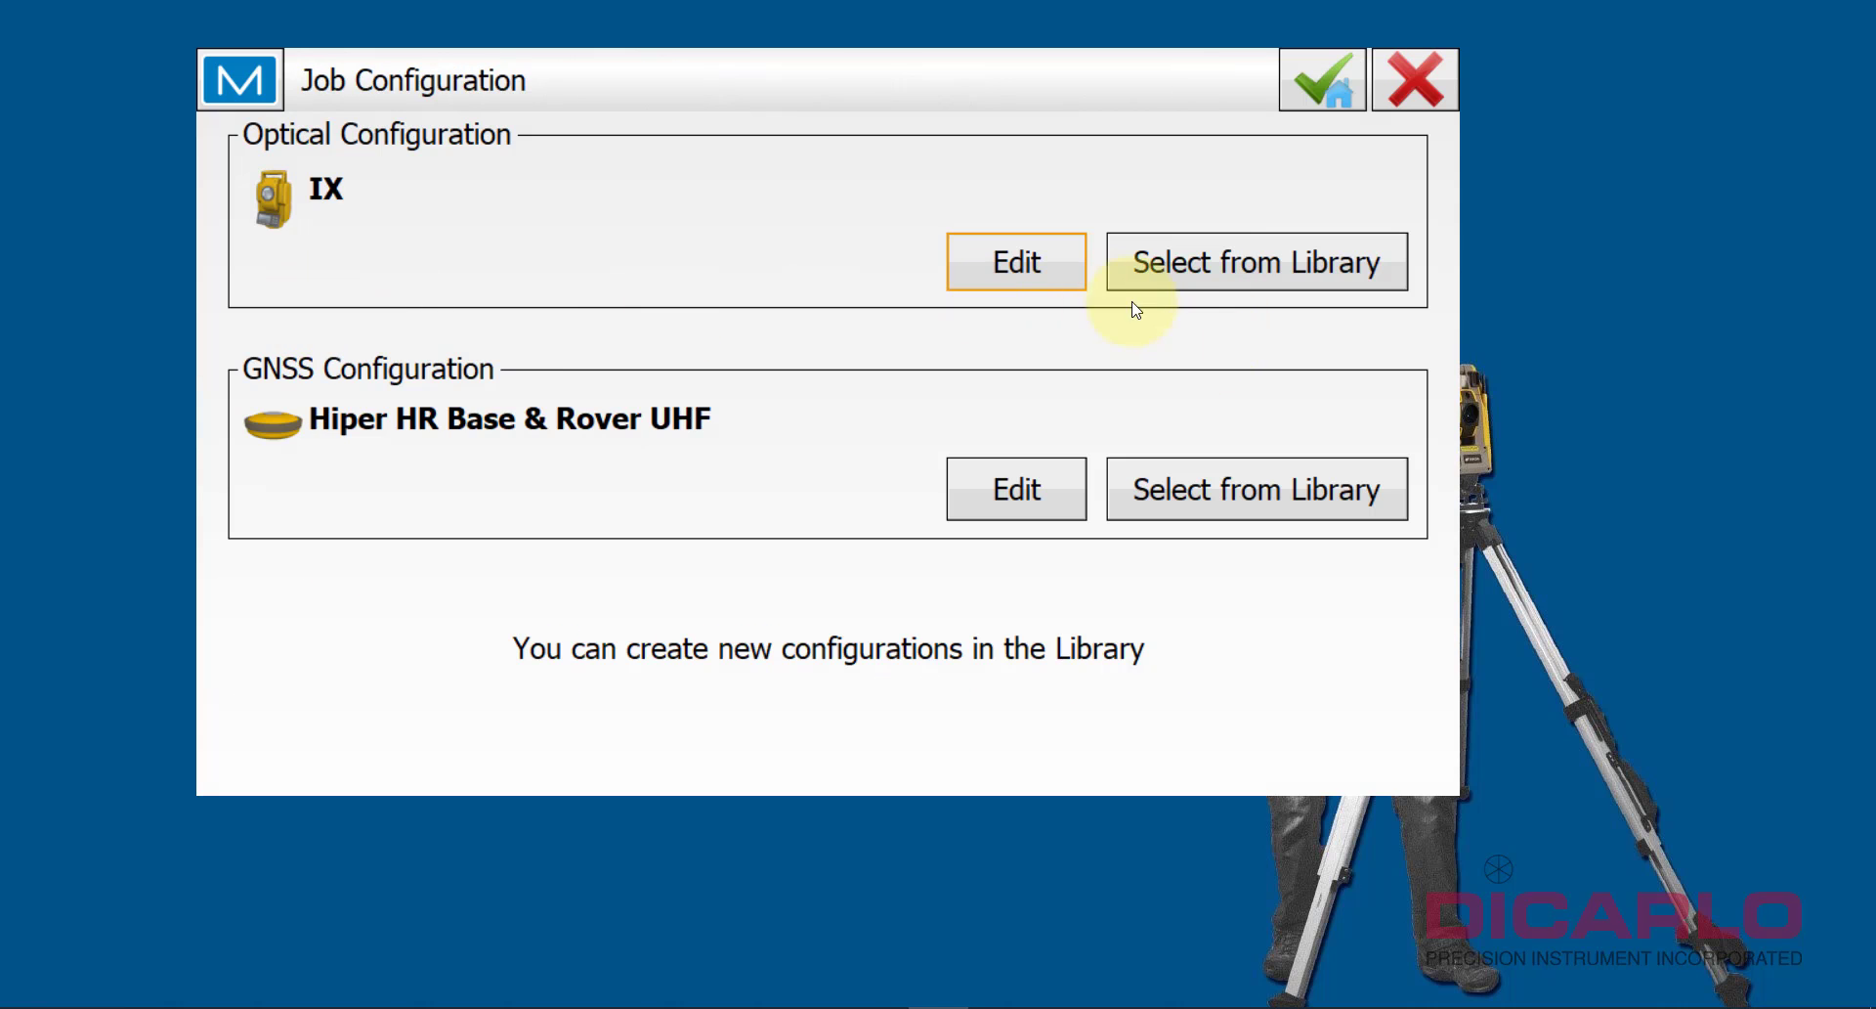
click(1214, 260)
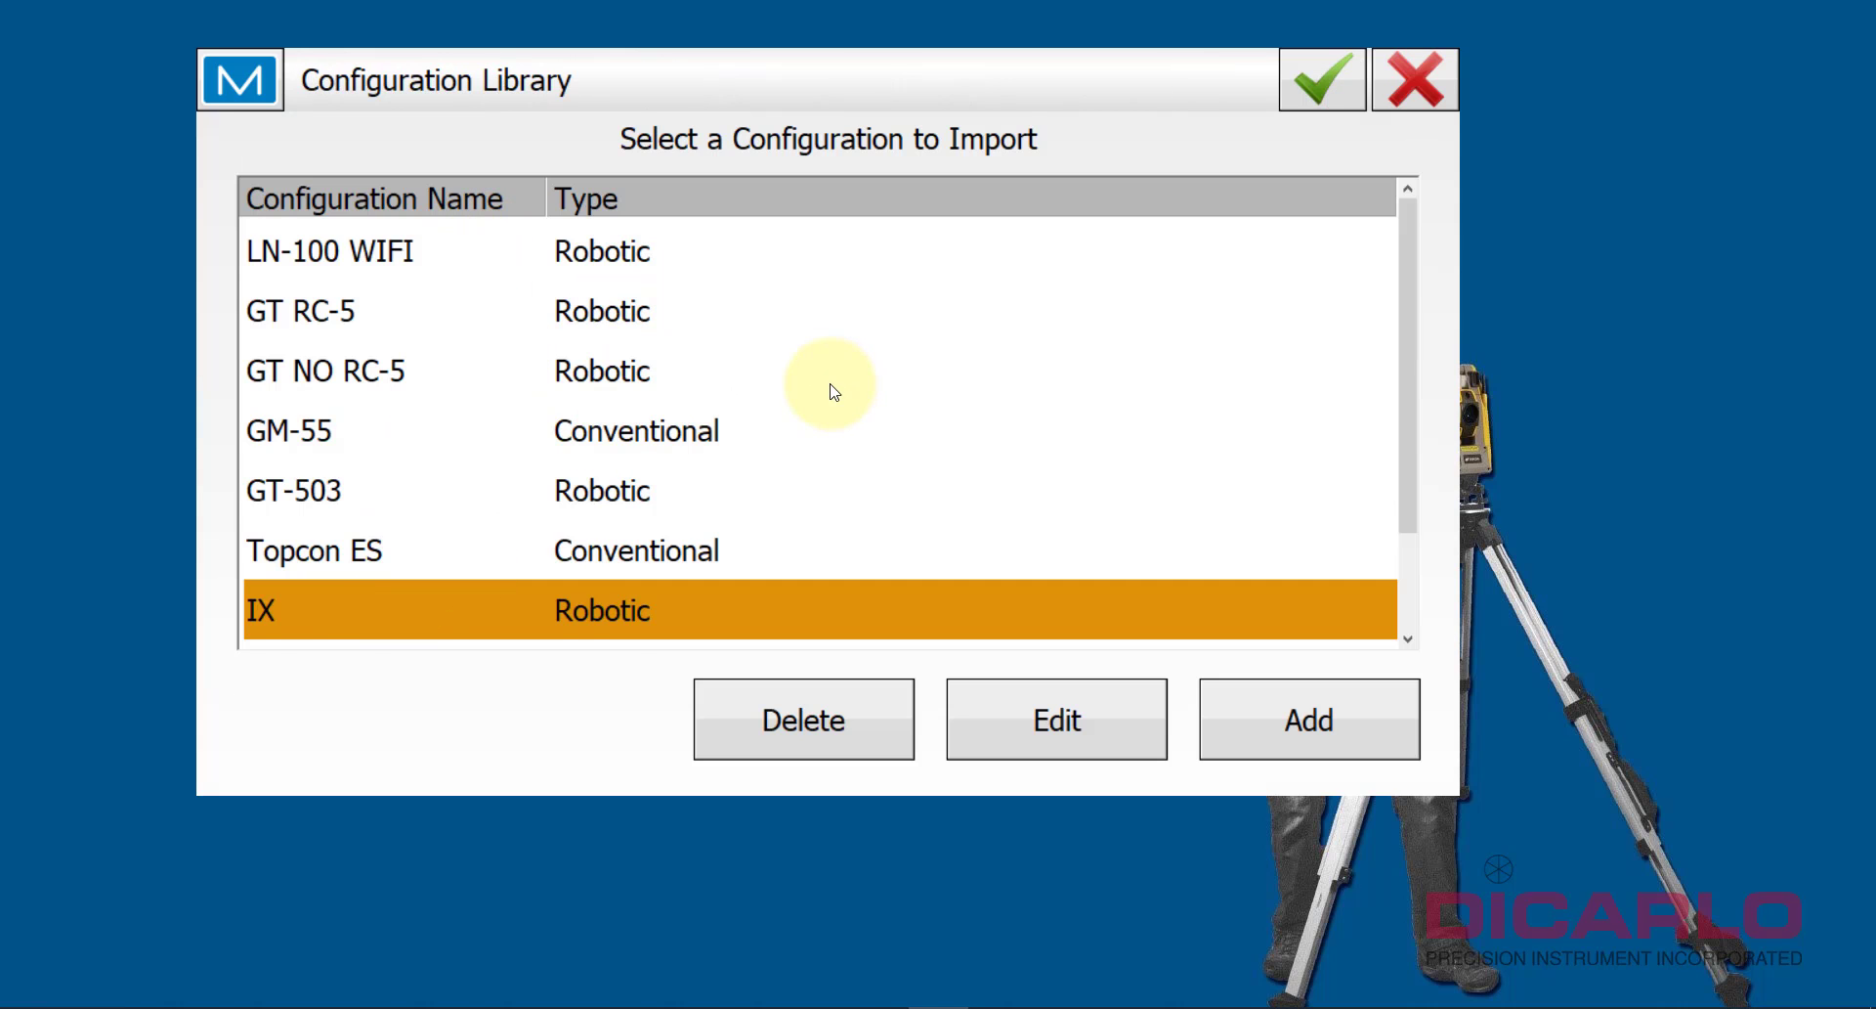
scroll(834, 390, down, 2)
scroll(834, 390, up, 2)
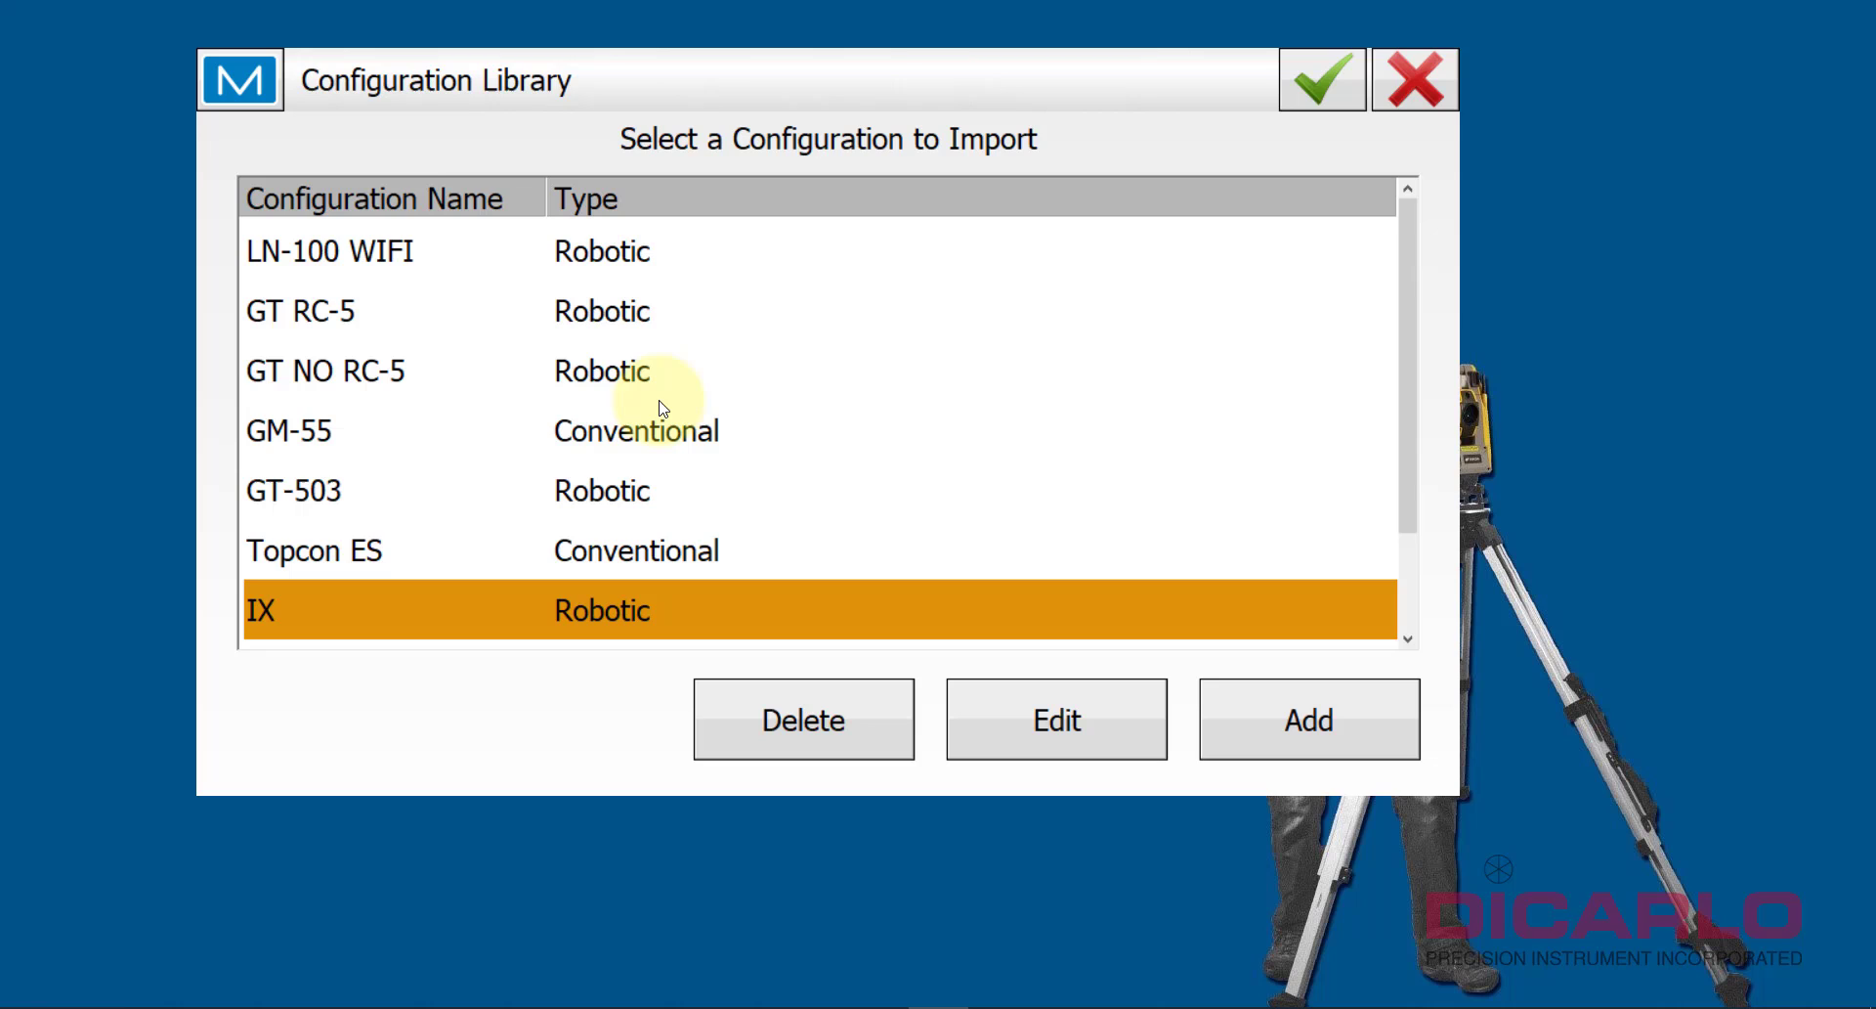
click(1409, 79)
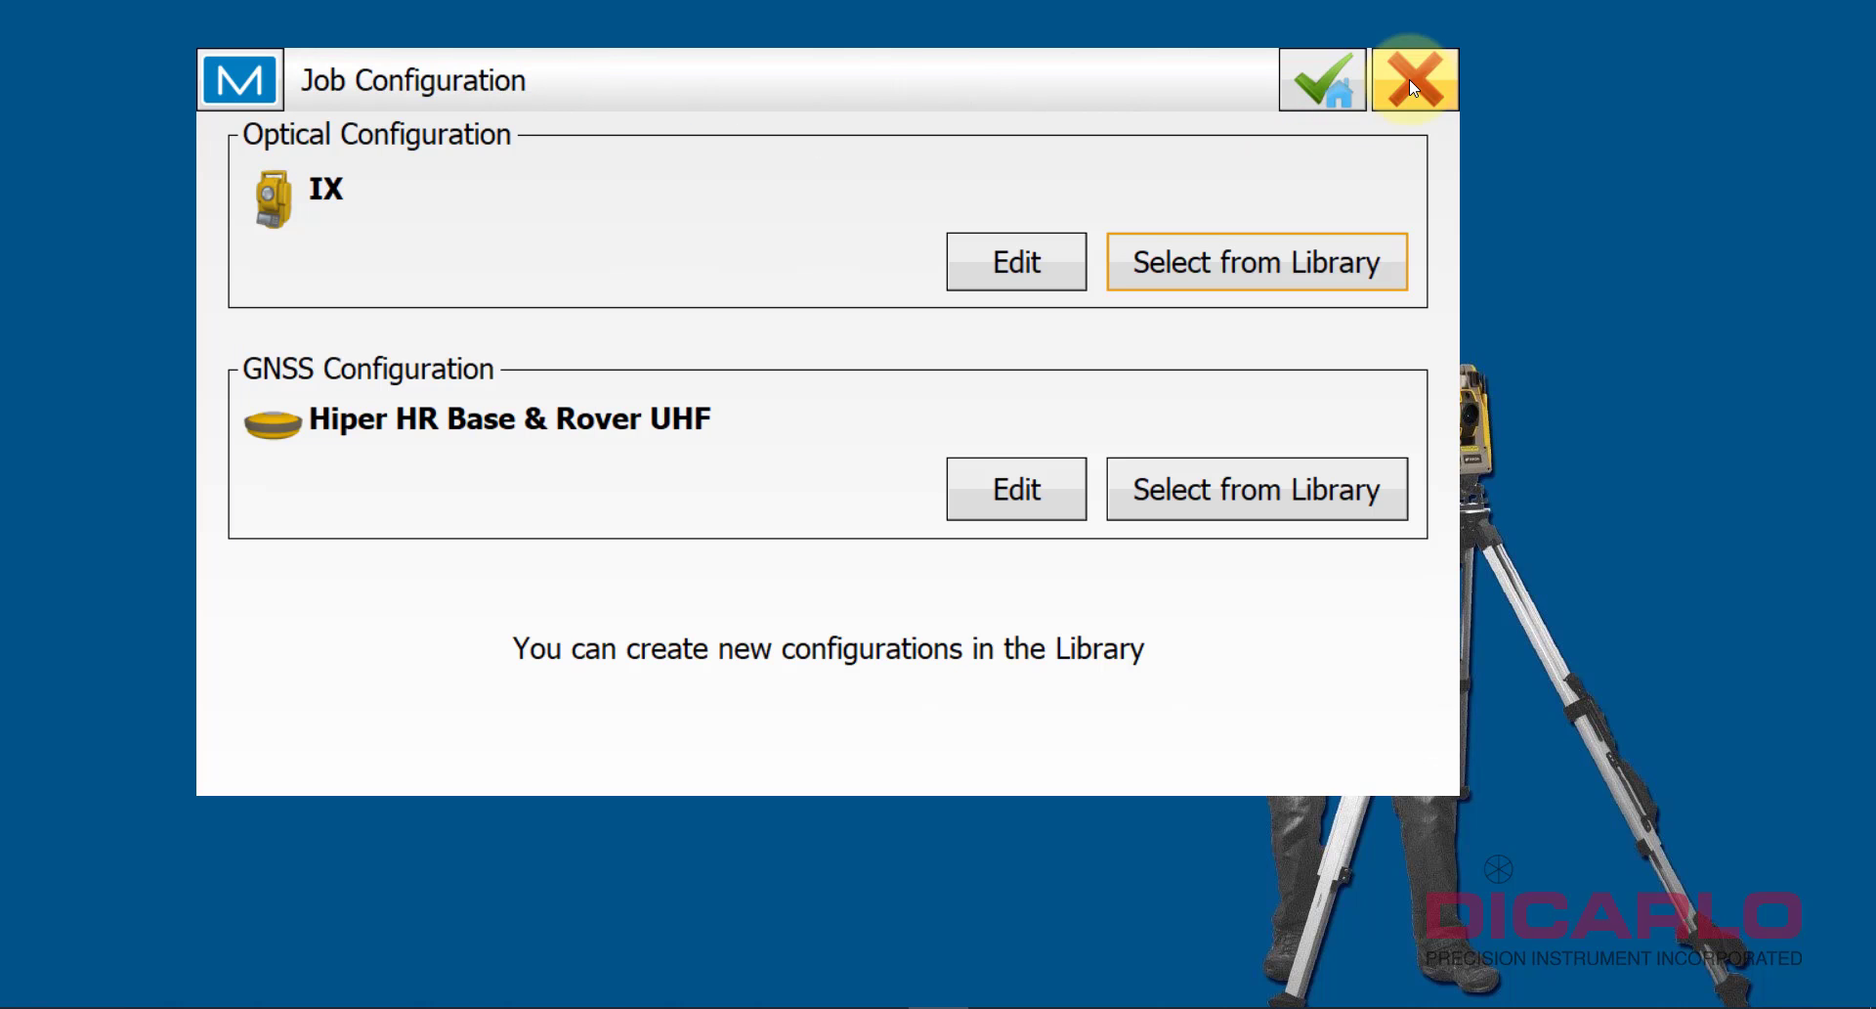
Step: Review the GNSS configuration library and close it unchanged
click(1234, 489)
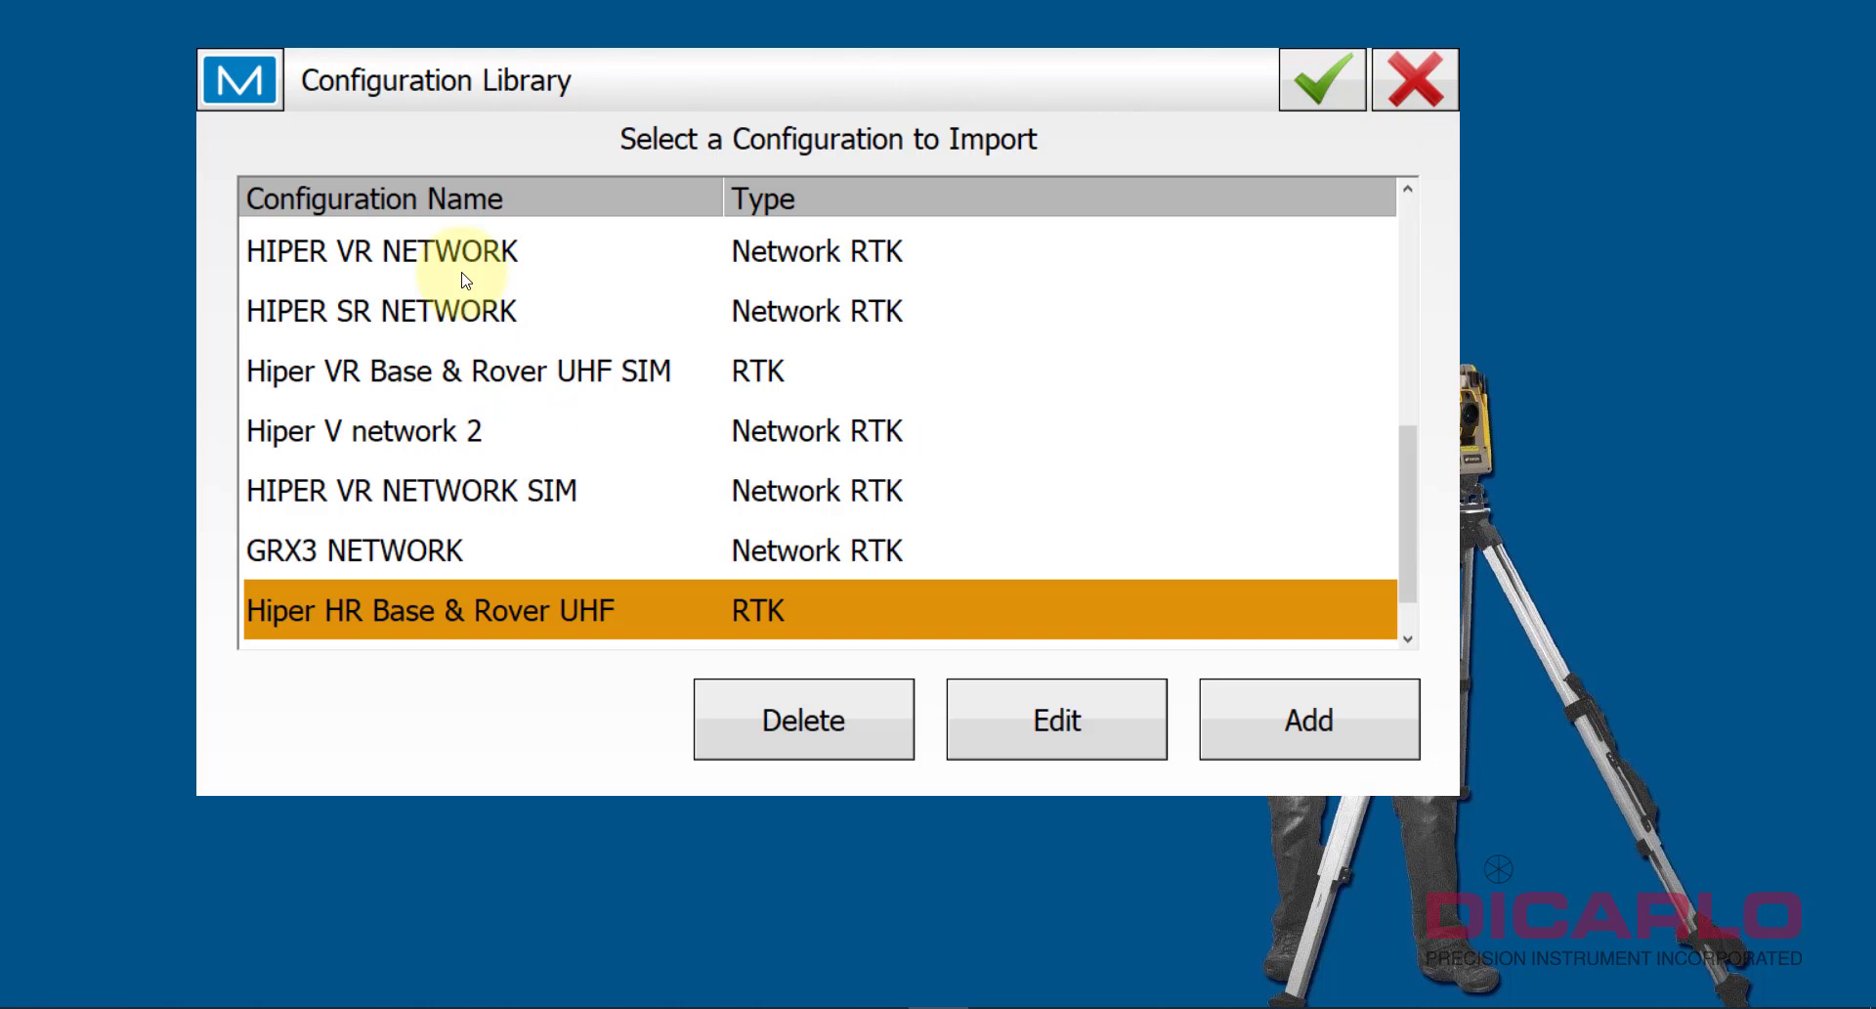
scroll(460, 452, up, 3)
scroll(461, 455, down, 3)
scroll(460, 452, down, 1)
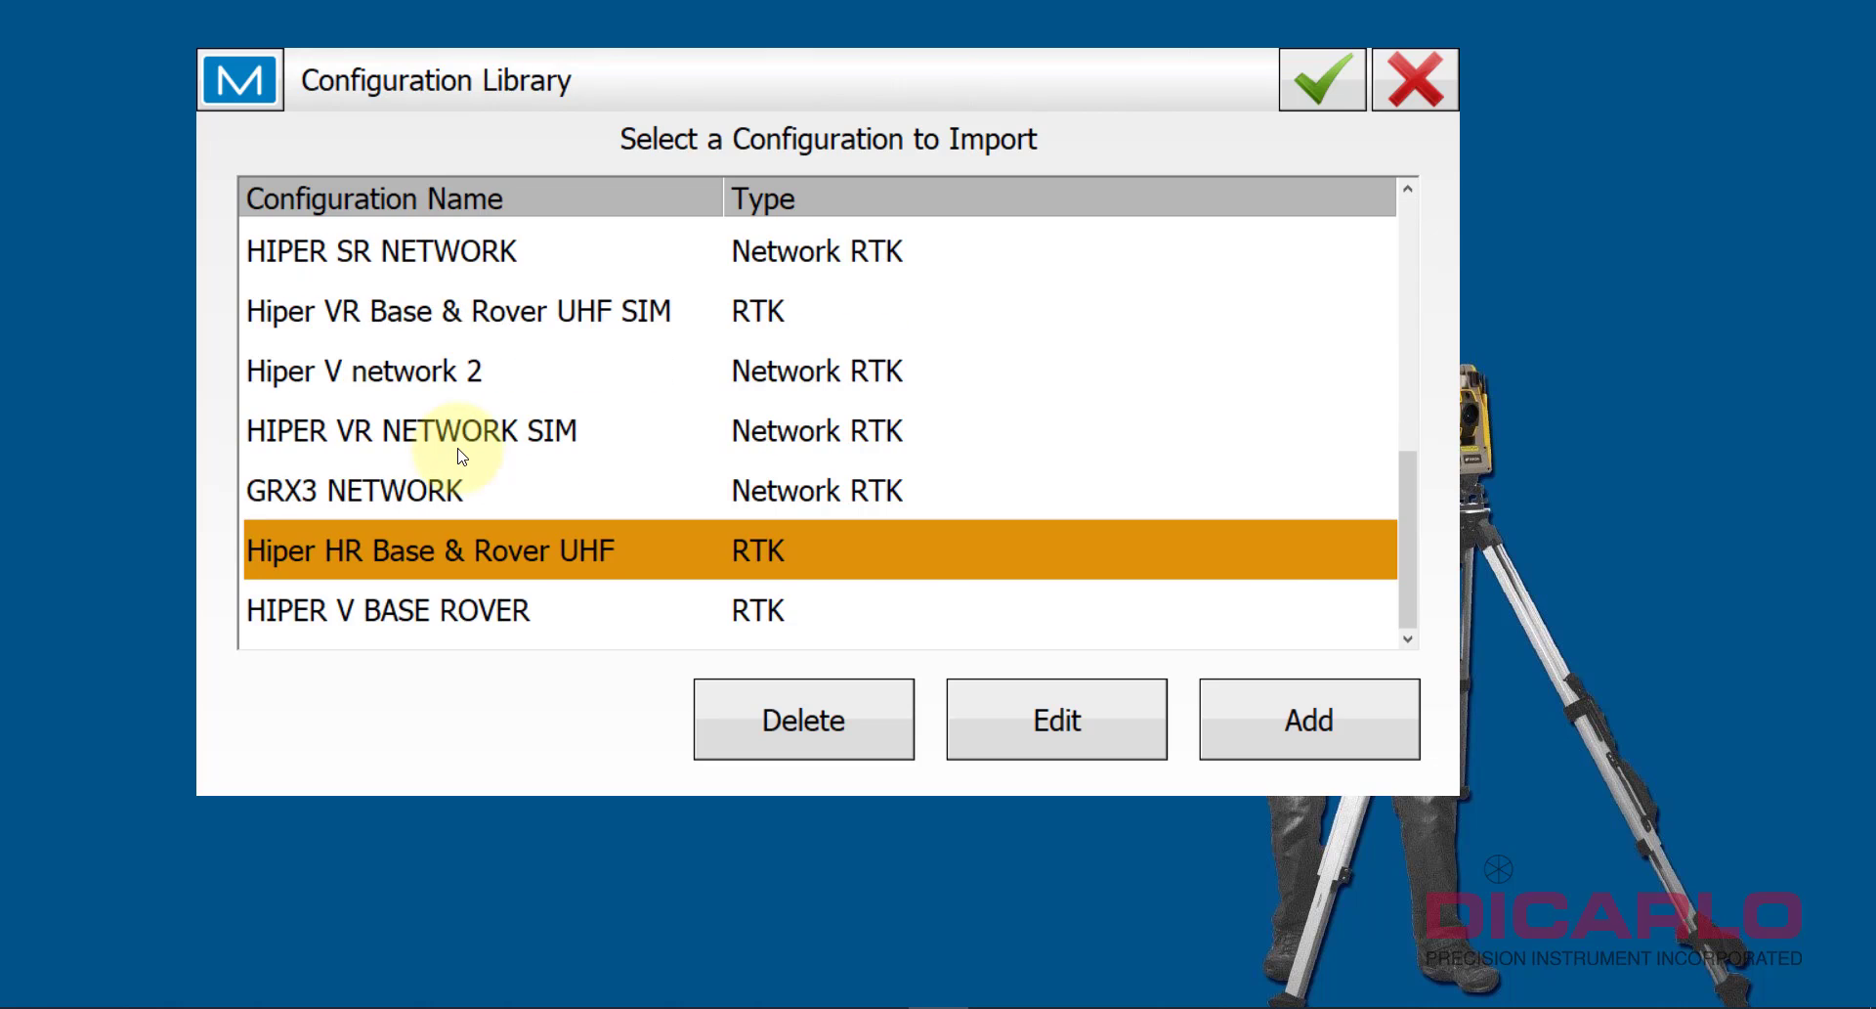
scroll(461, 452, up, 8)
click(1412, 79)
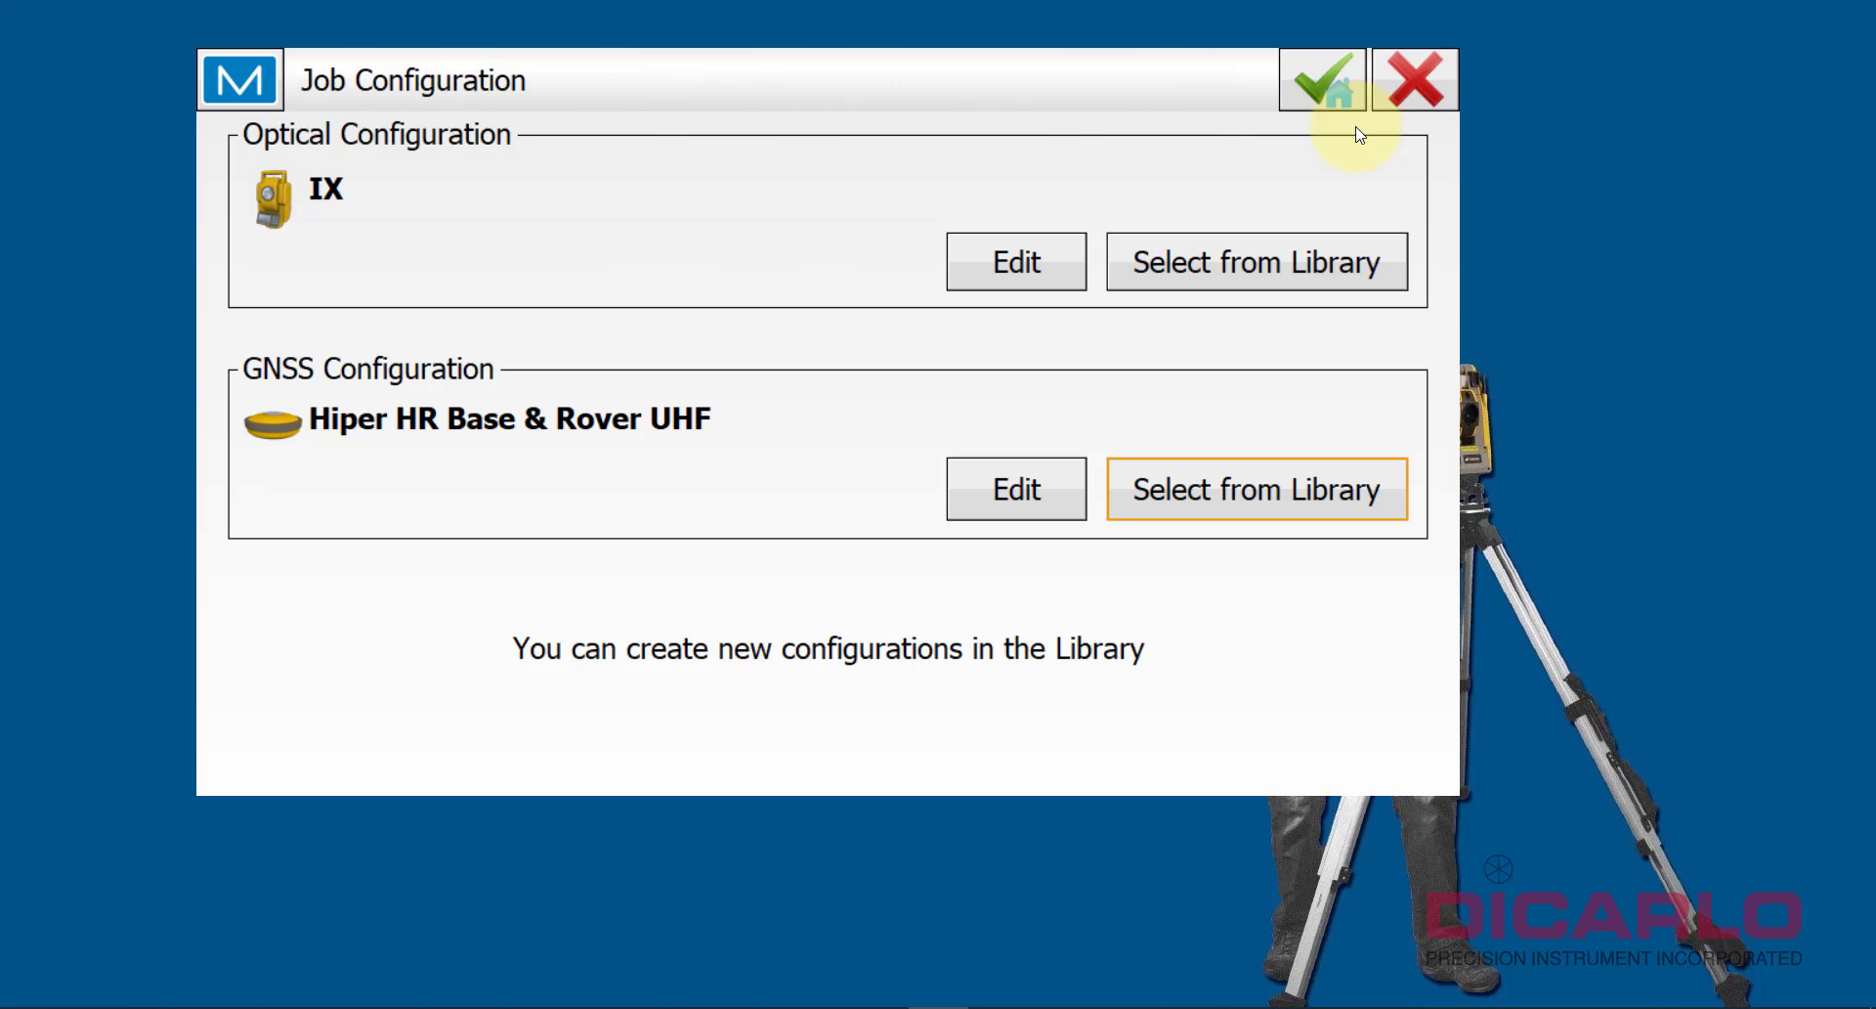
Step: Accept the IX optical and Hiper HR Base & Rover UHF configuration and exit MAGNET Field
click(1325, 84)
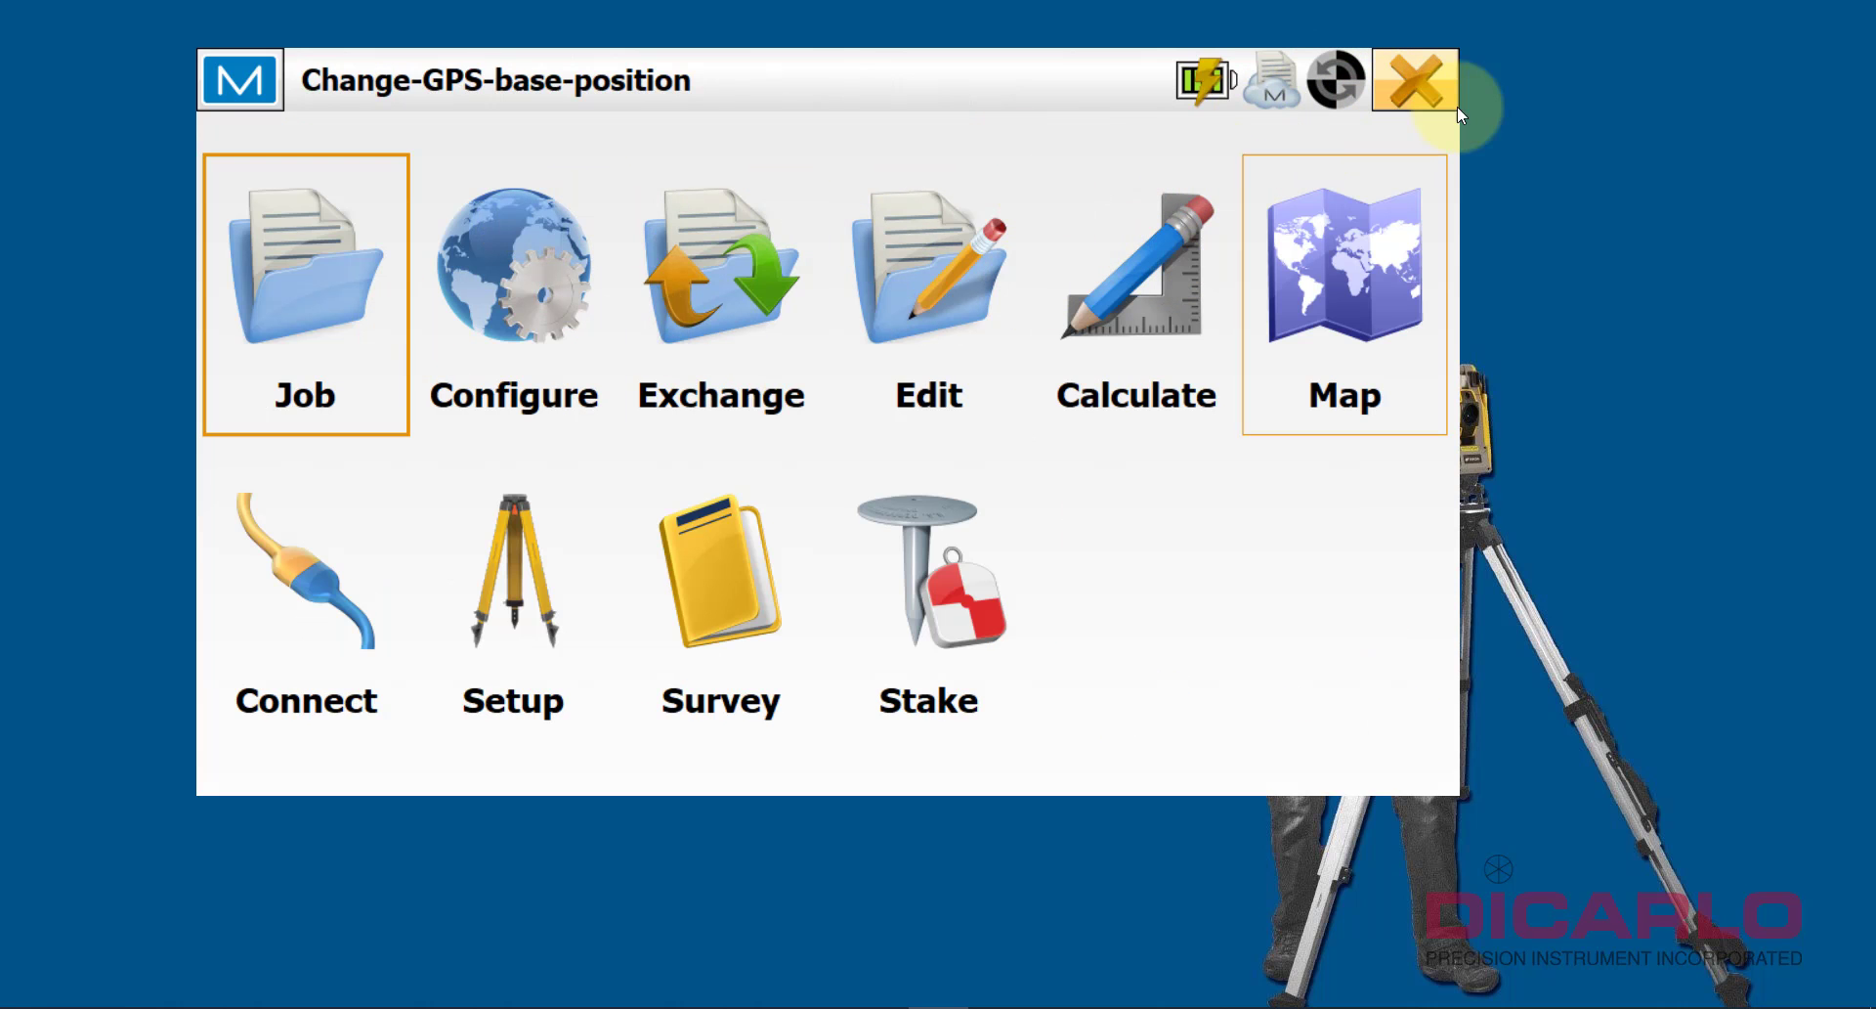
click(1427, 86)
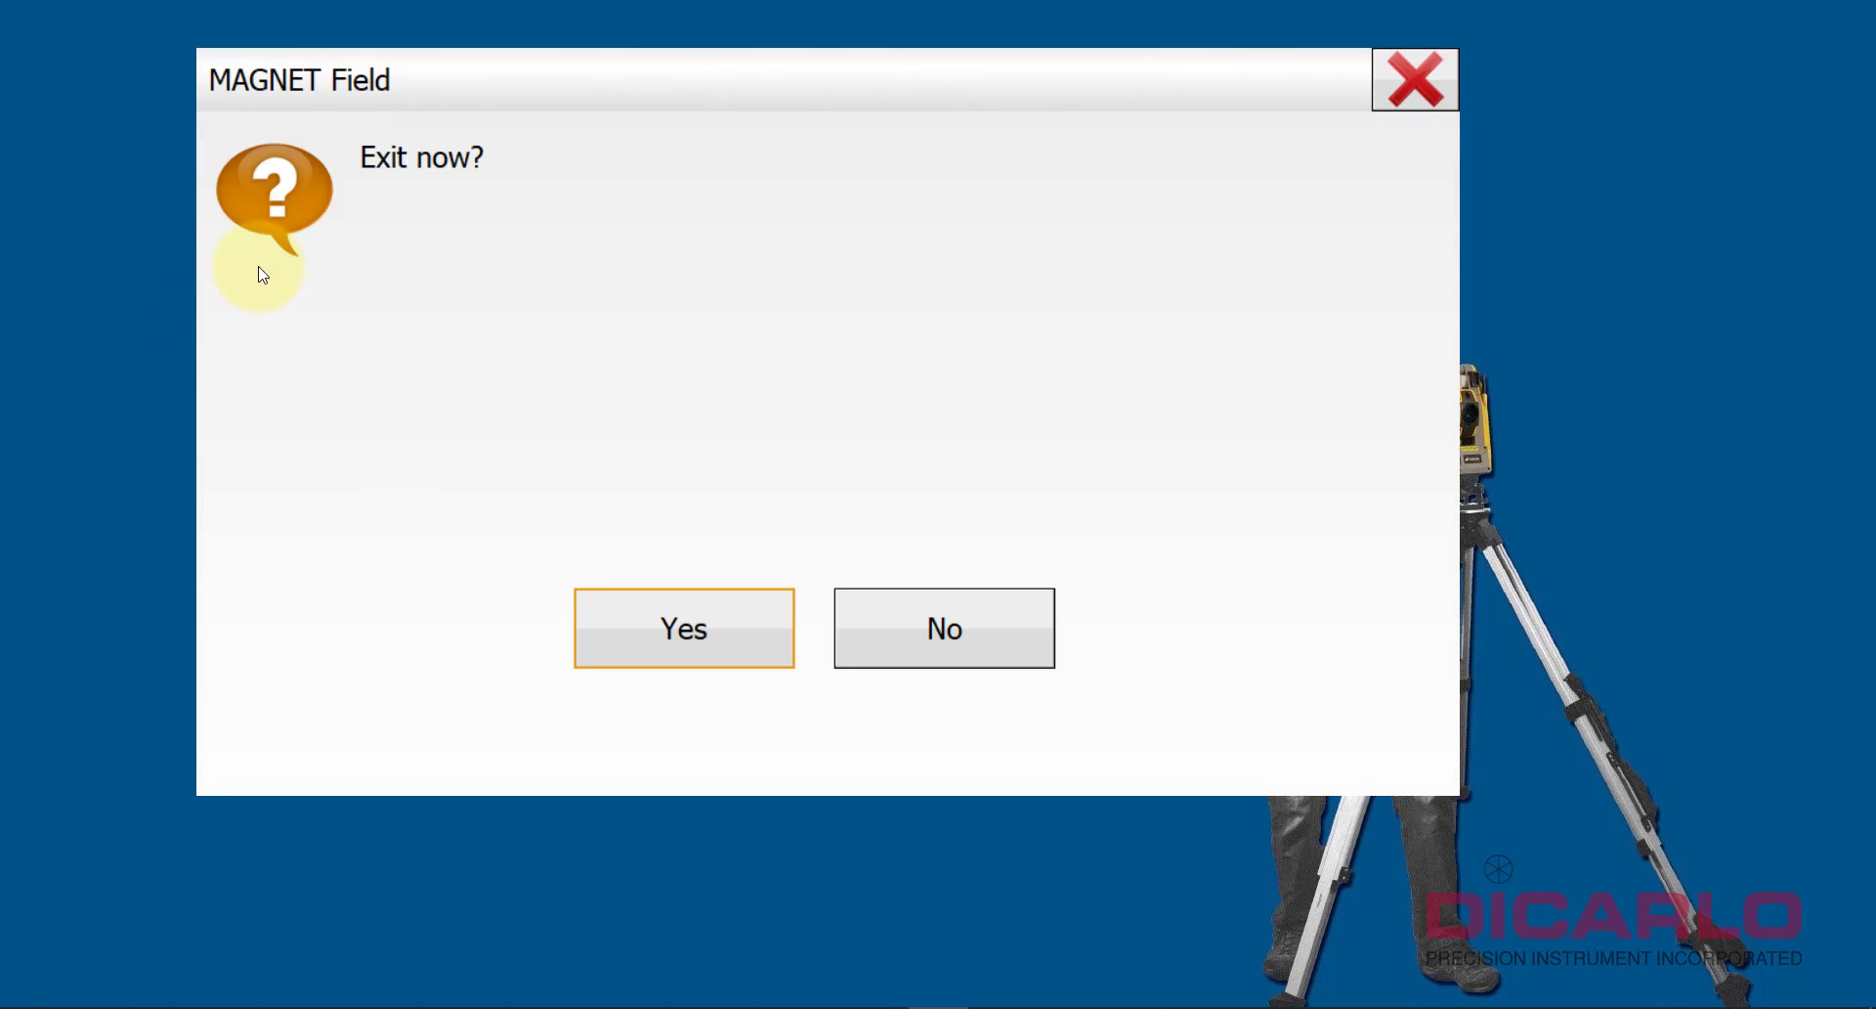
click(689, 635)
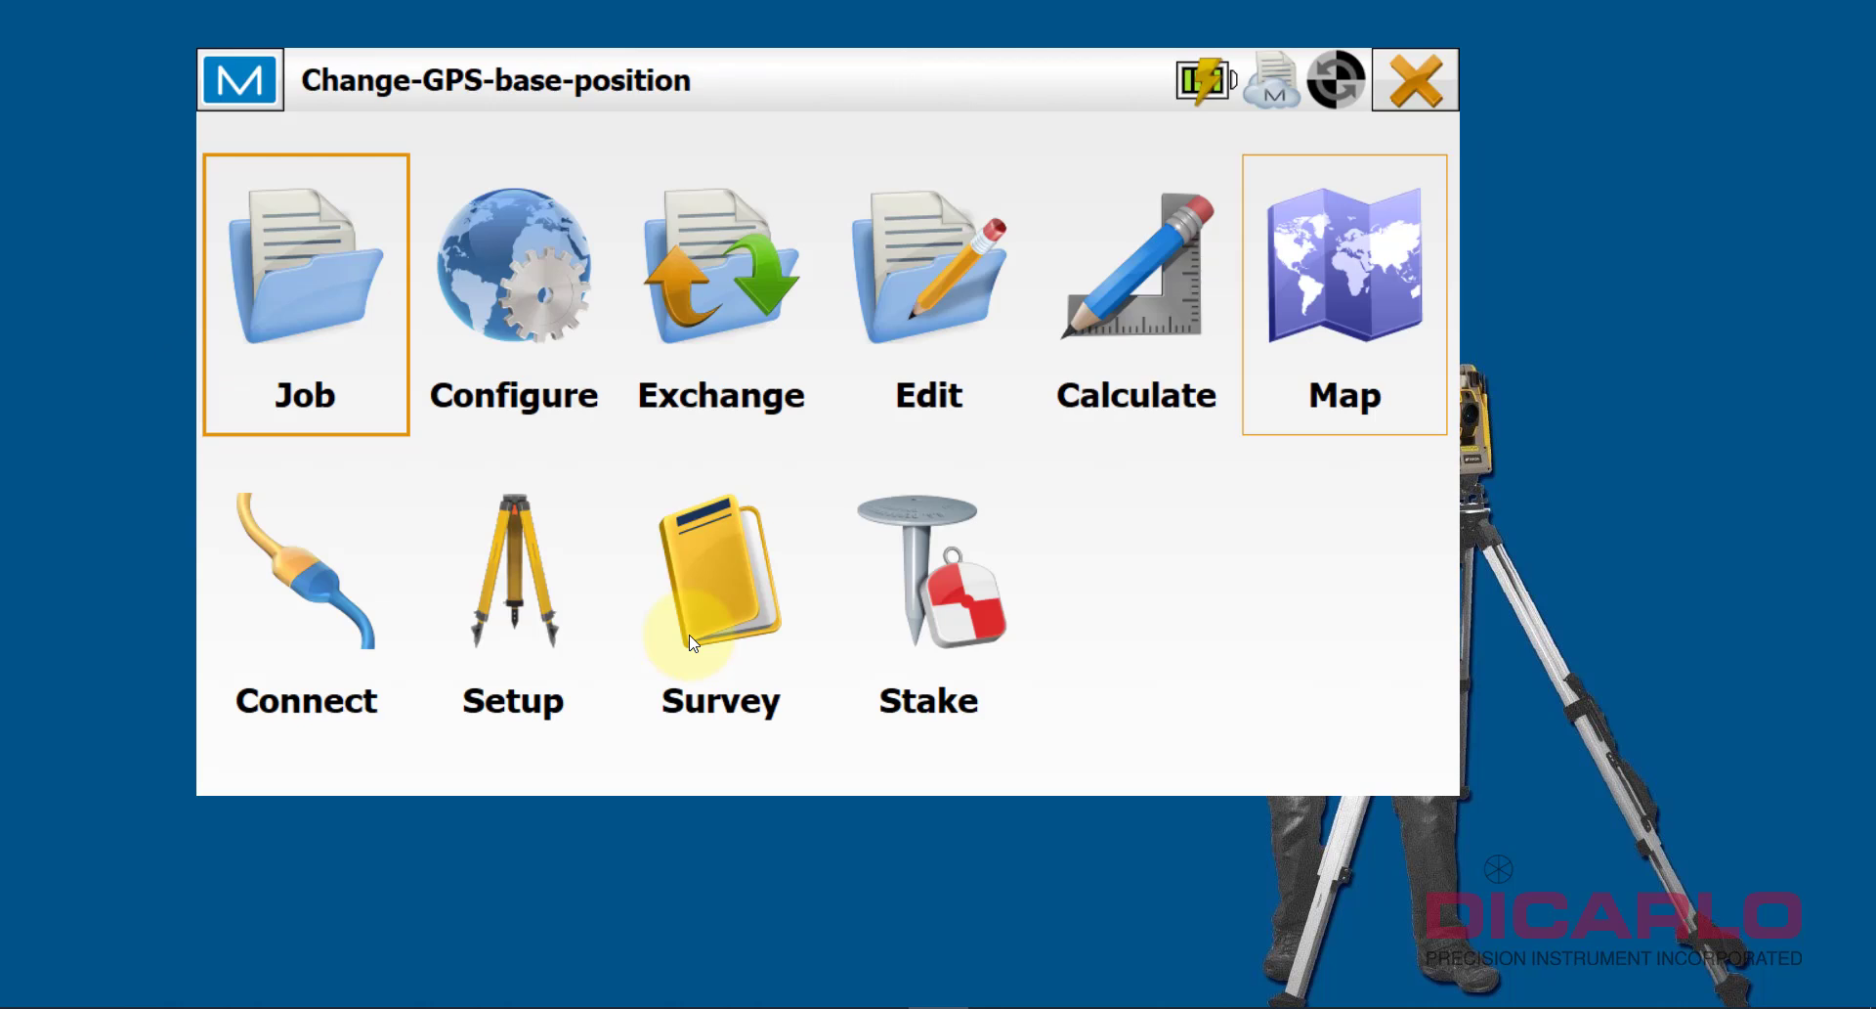
Step: Open File Explorer at Quick access, move its window up-right, and scroll the navigation pane to This PC
click(147, 1005)
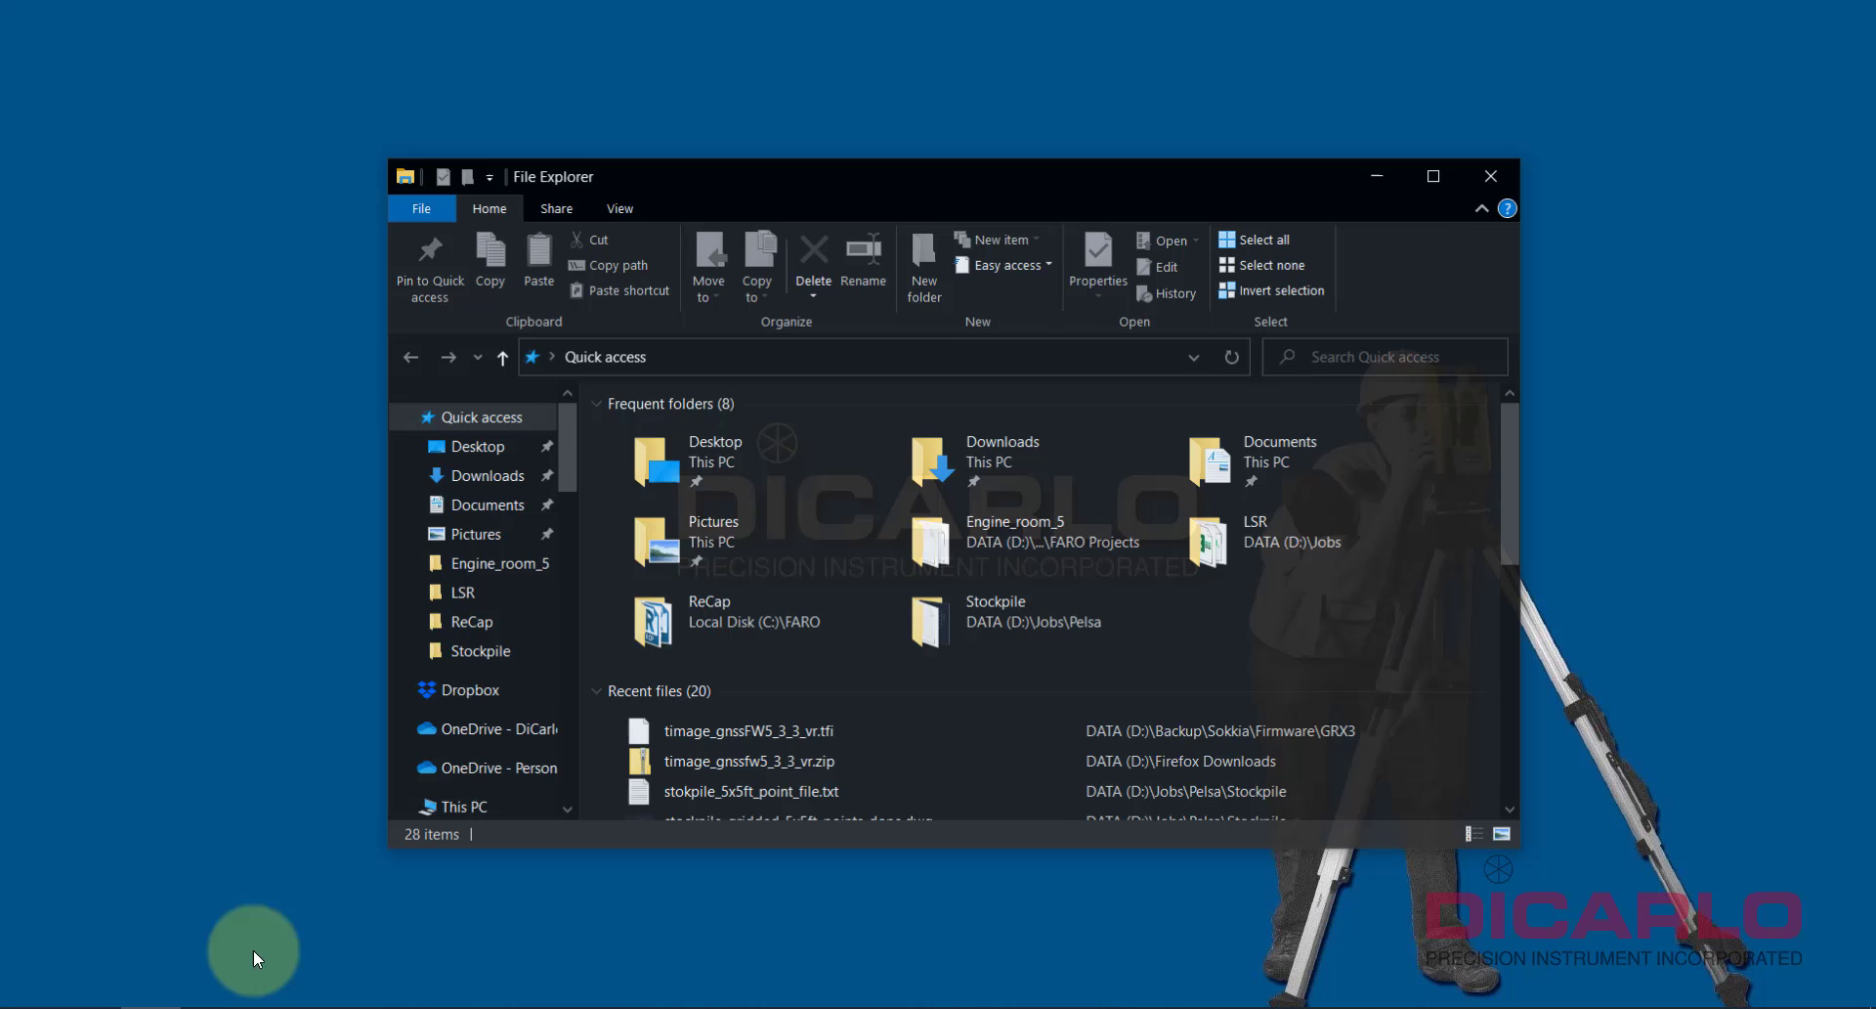
drag(815, 170, 878, 84)
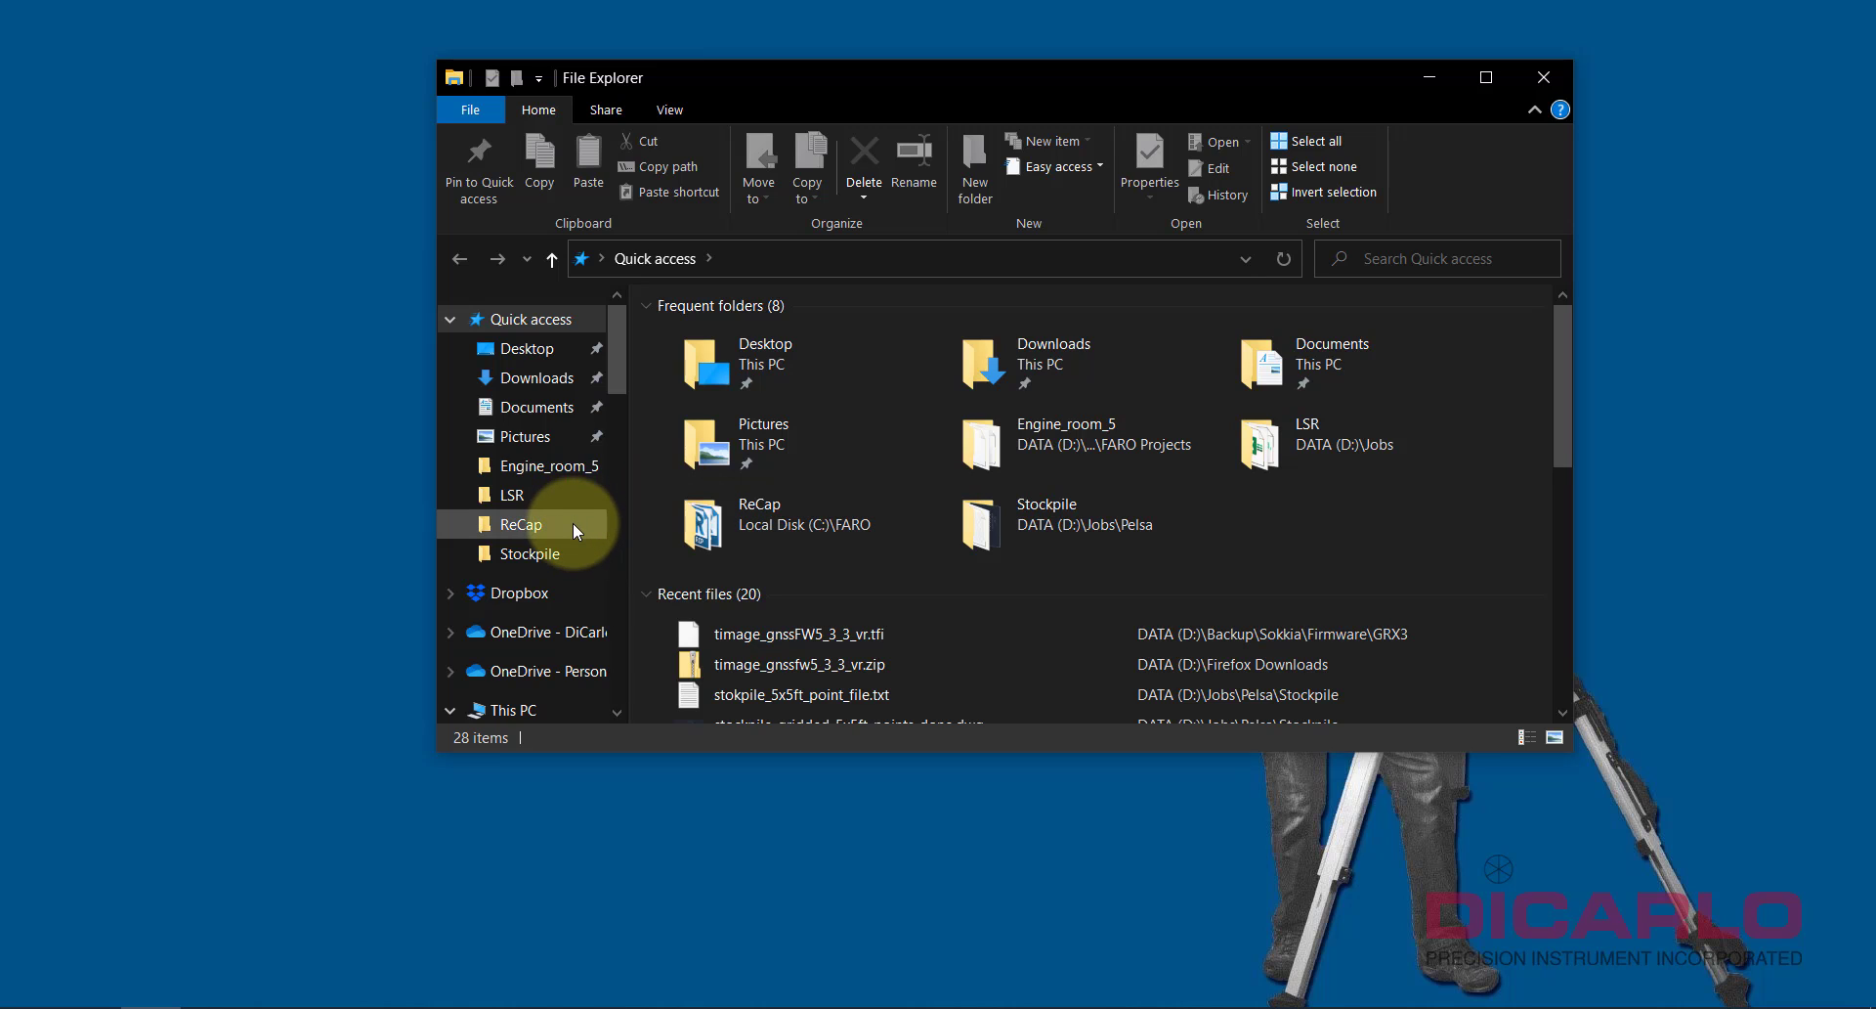
scroll(574, 523, down, 3)
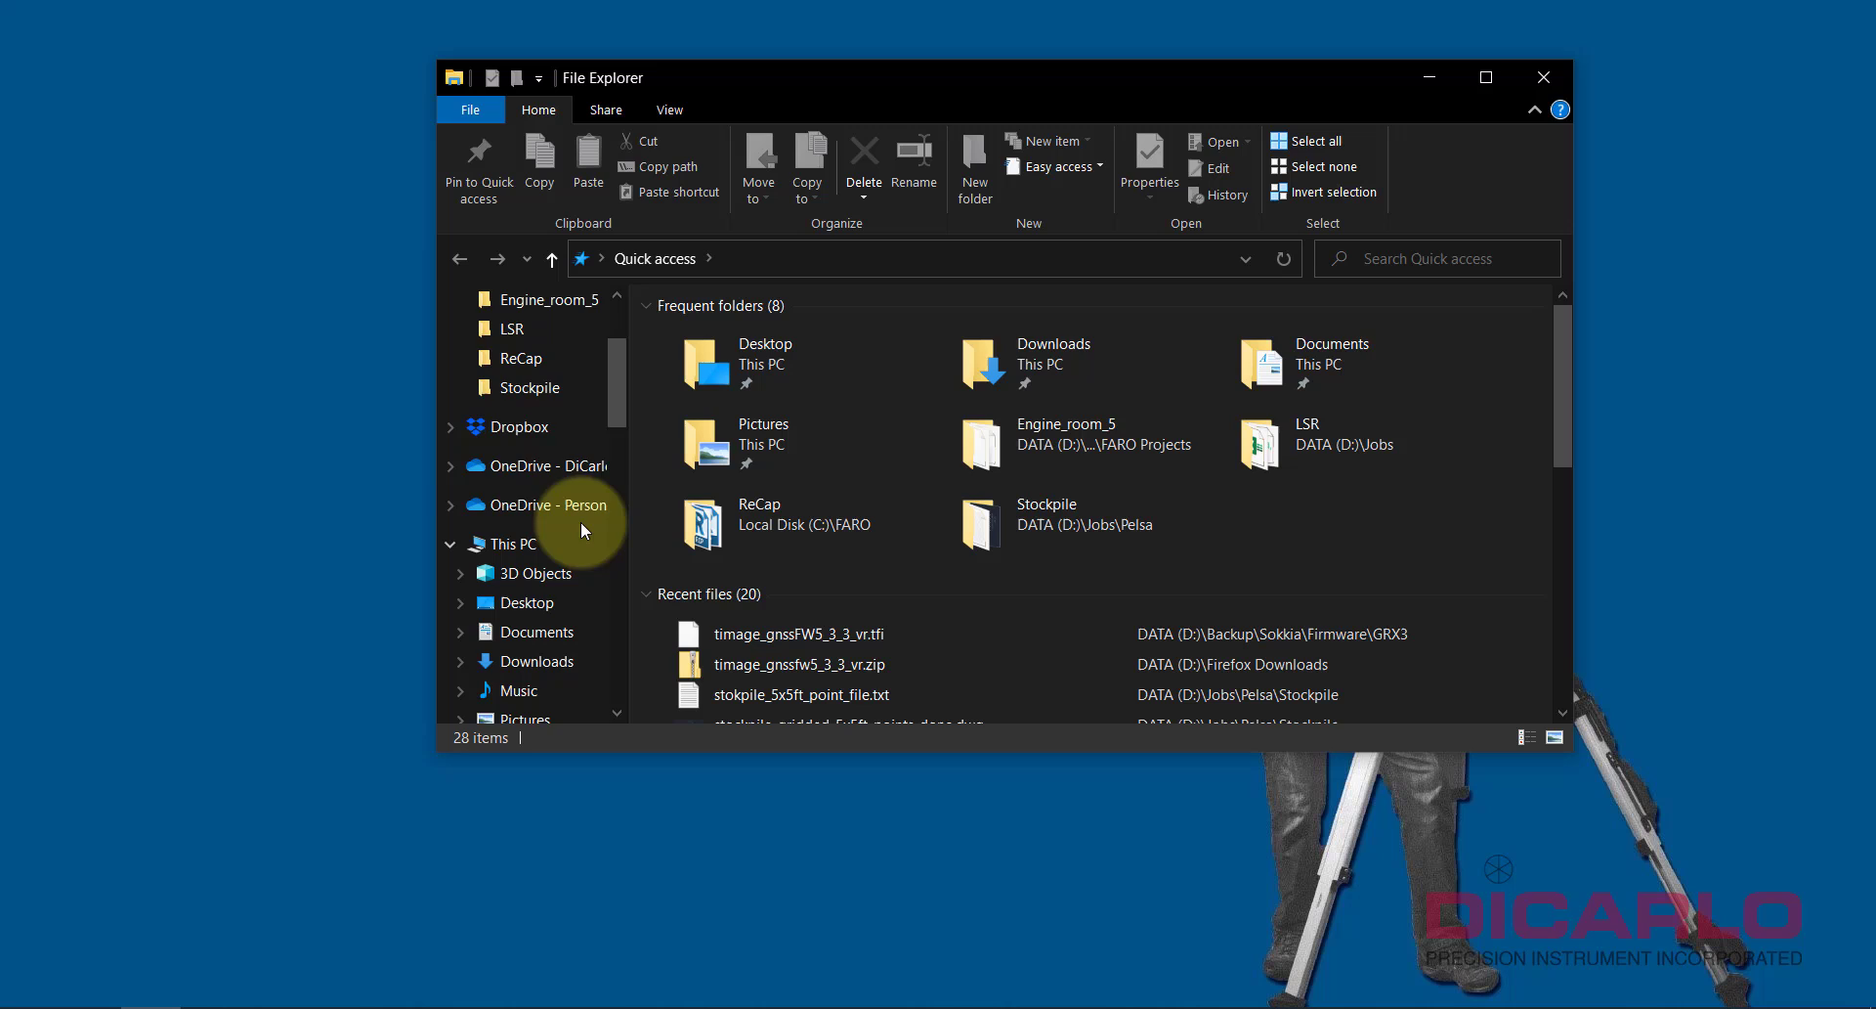
scroll(567, 513, down, 1)
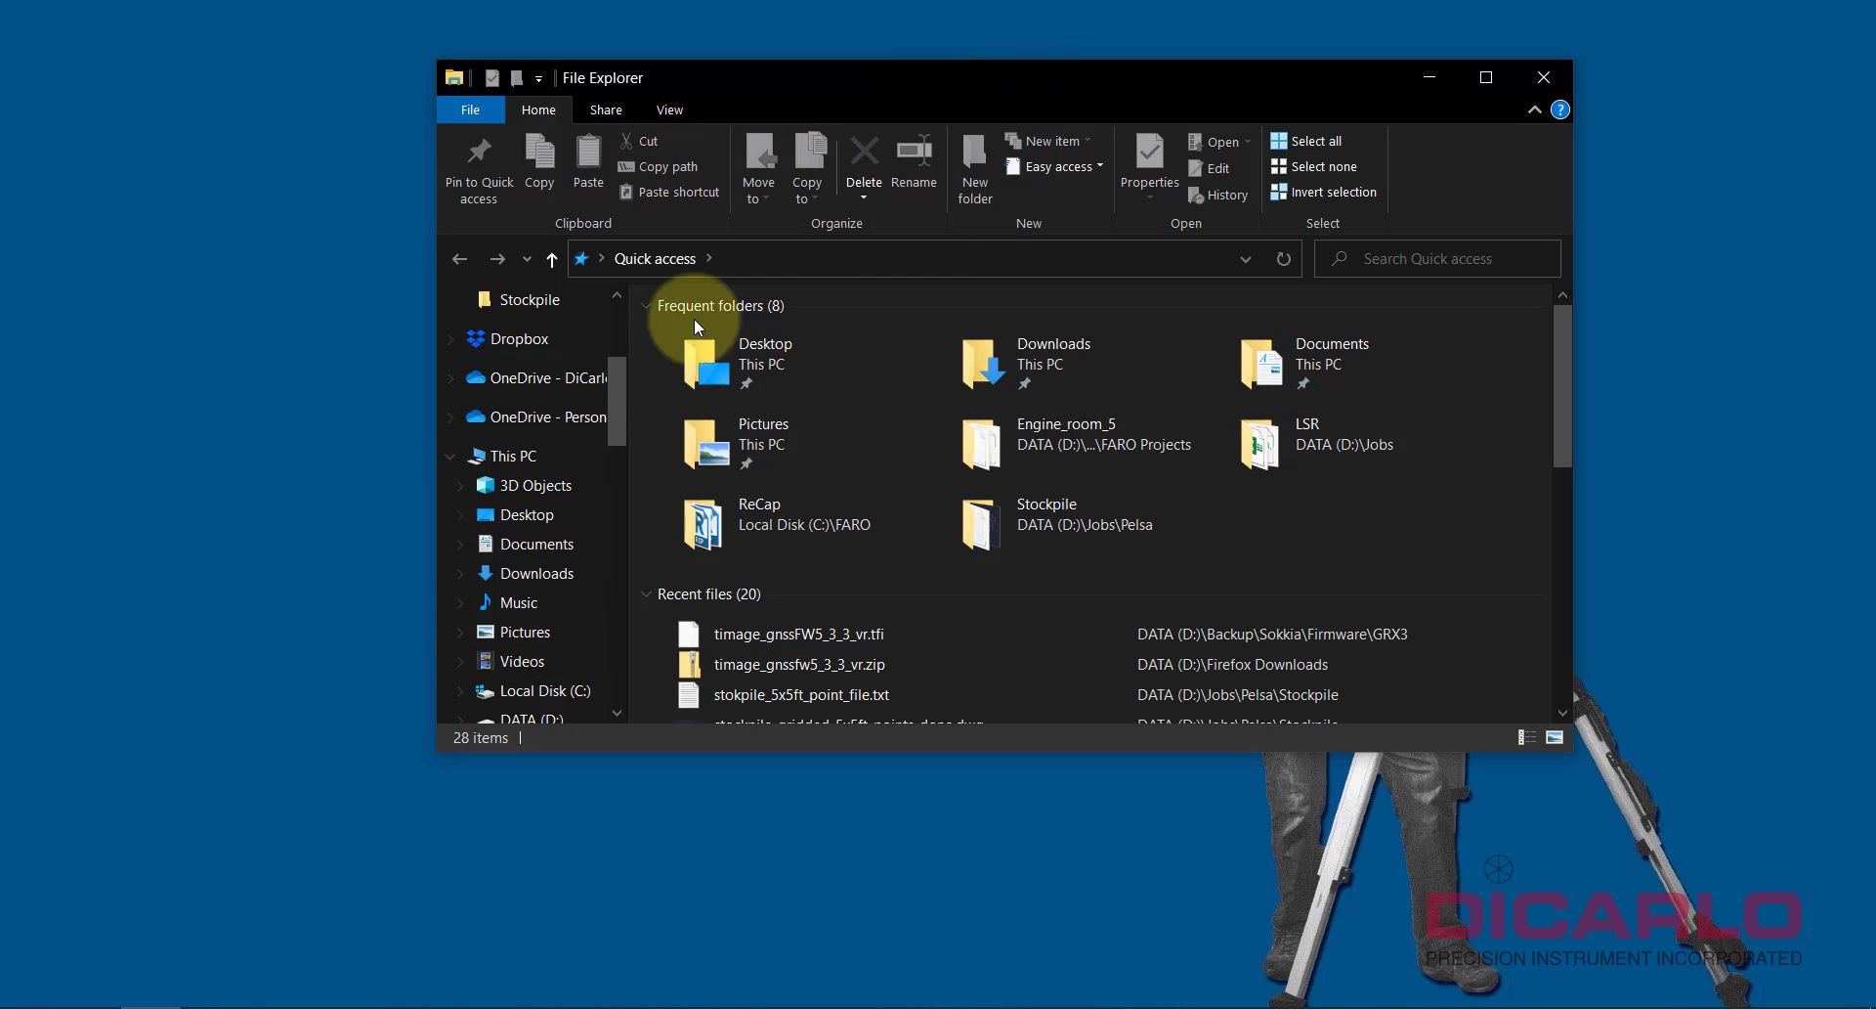
scroll(562, 621, down, 1)
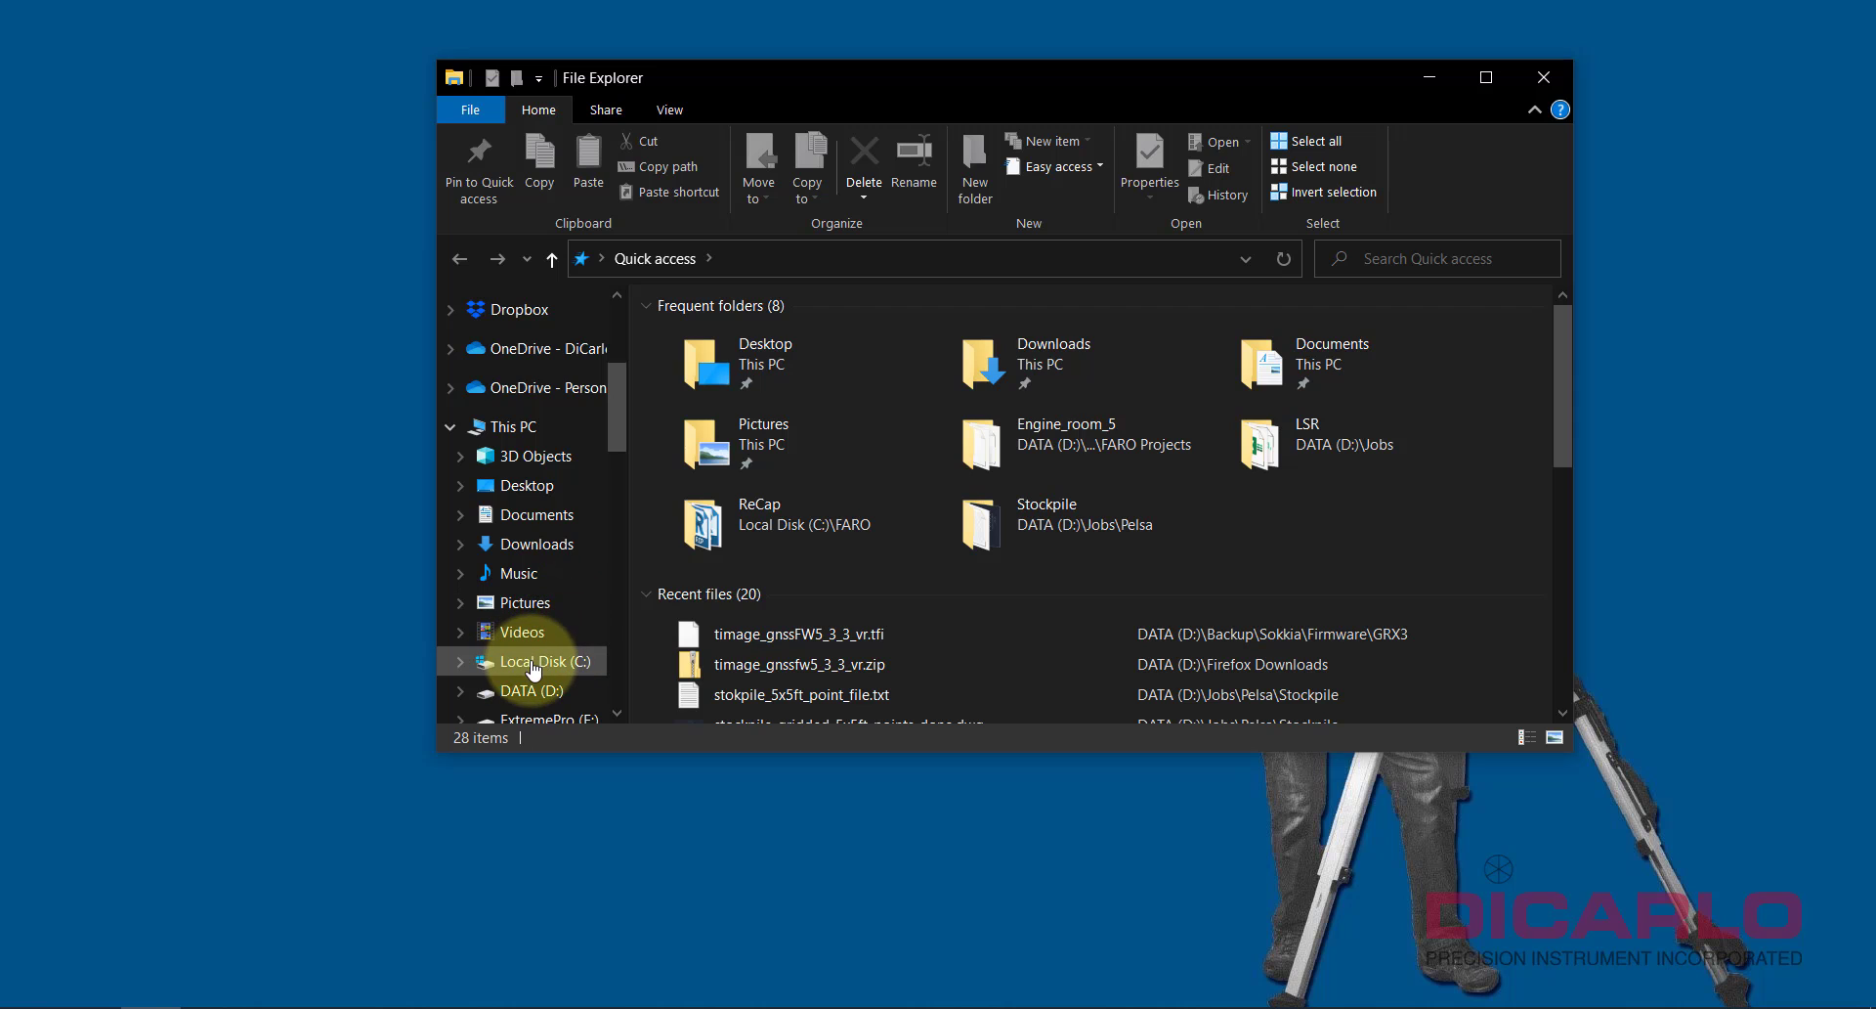
Step: Browse from Local Disk (C:) through Users into the user's profile folder with its 29 items
click(529, 665)
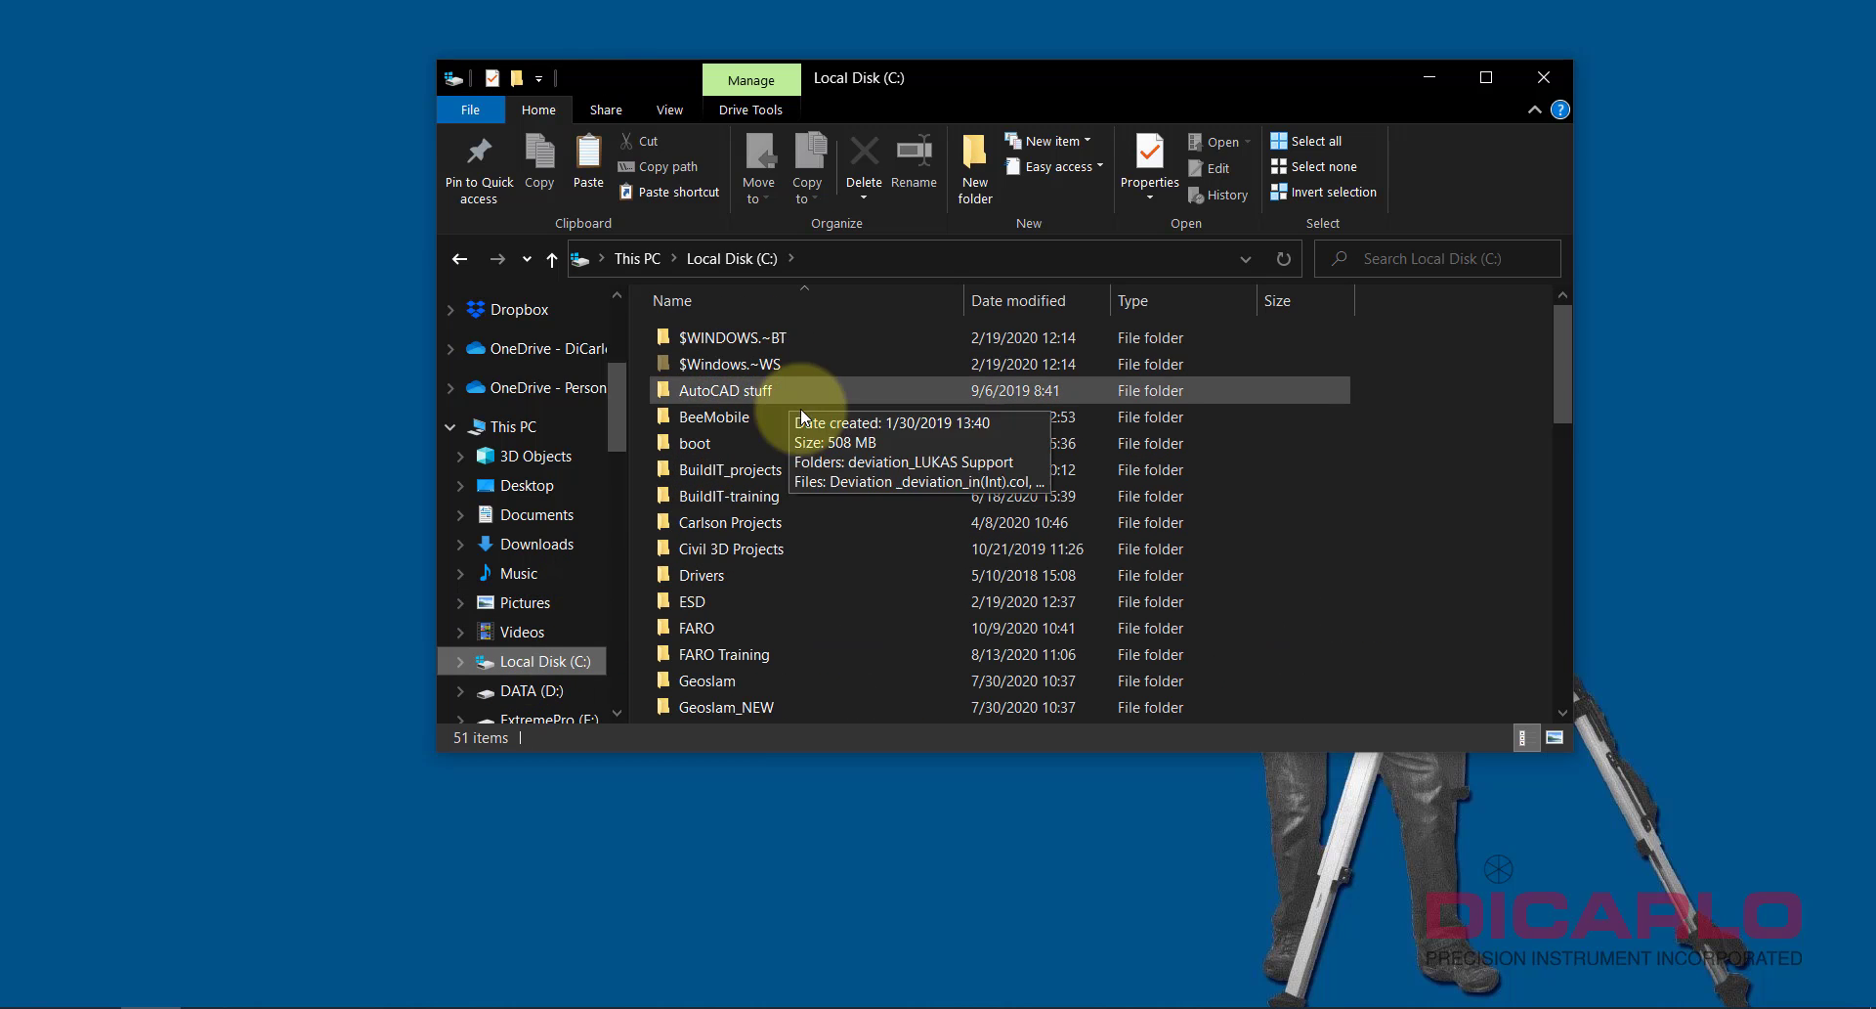
scroll(799, 447, down, 1)
scroll(799, 447, down, 3)
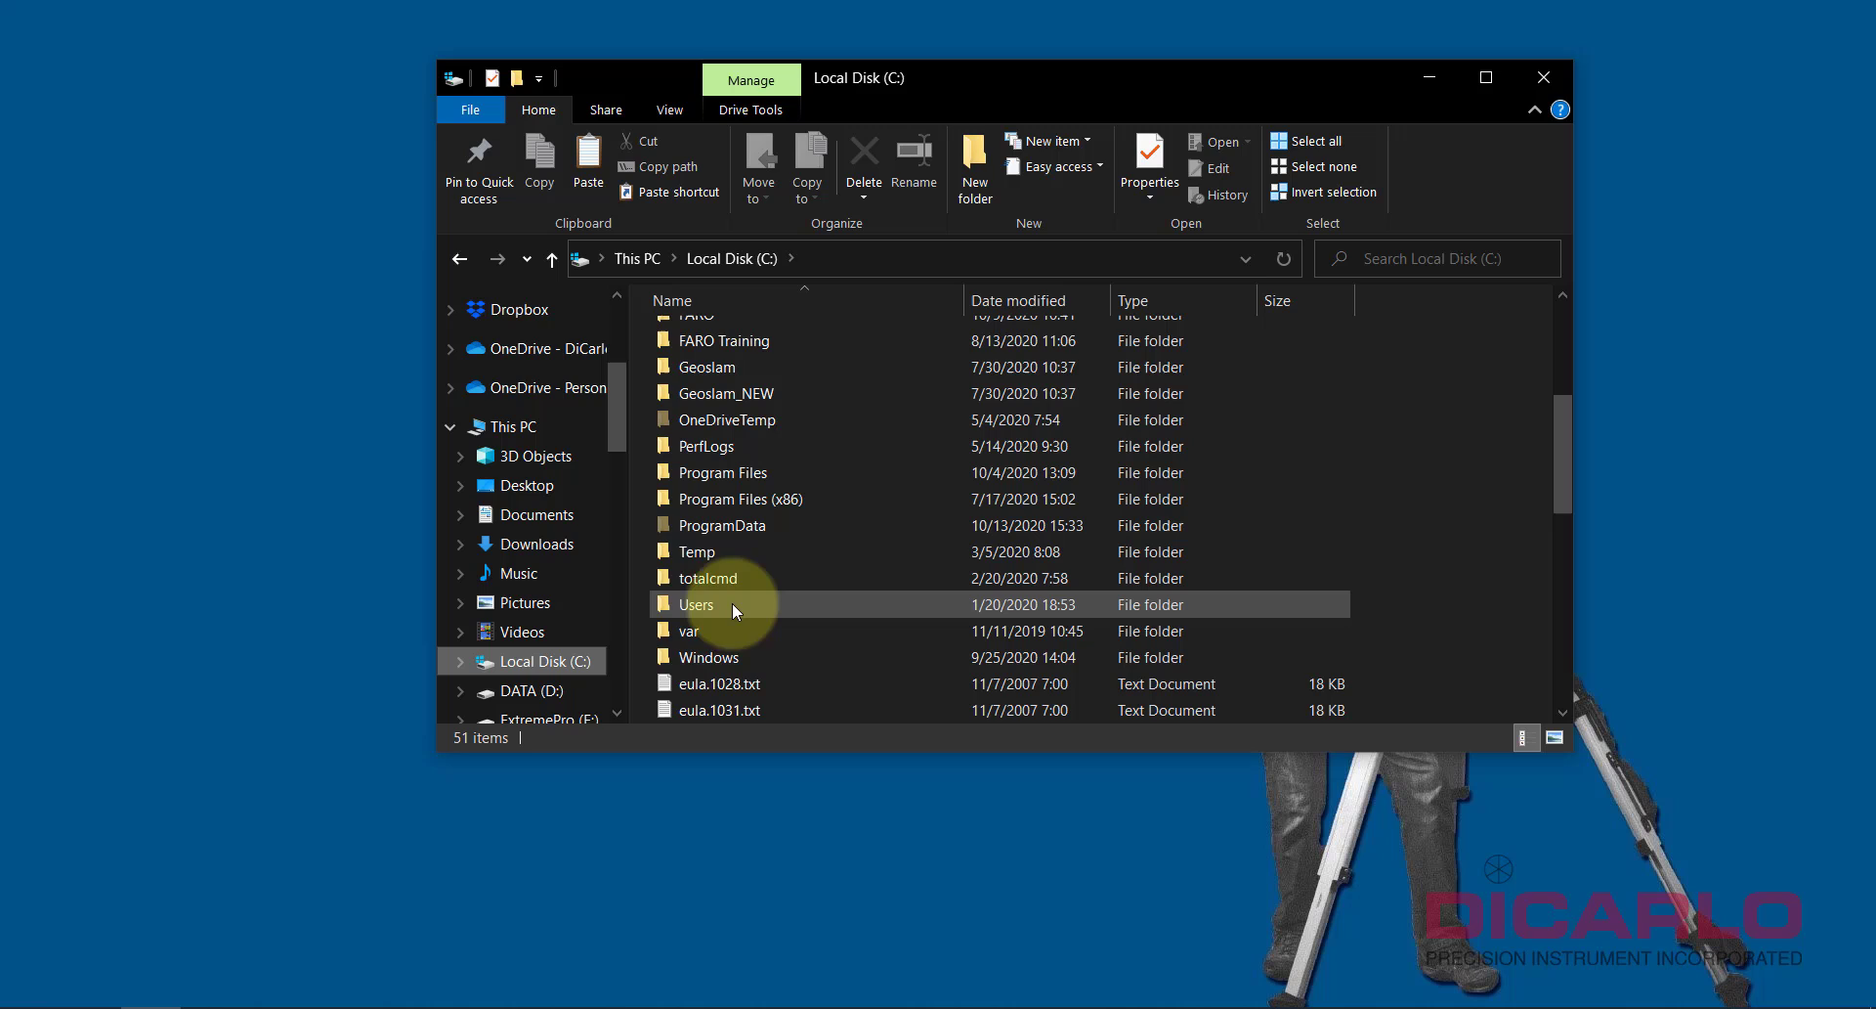
double_click(707, 606)
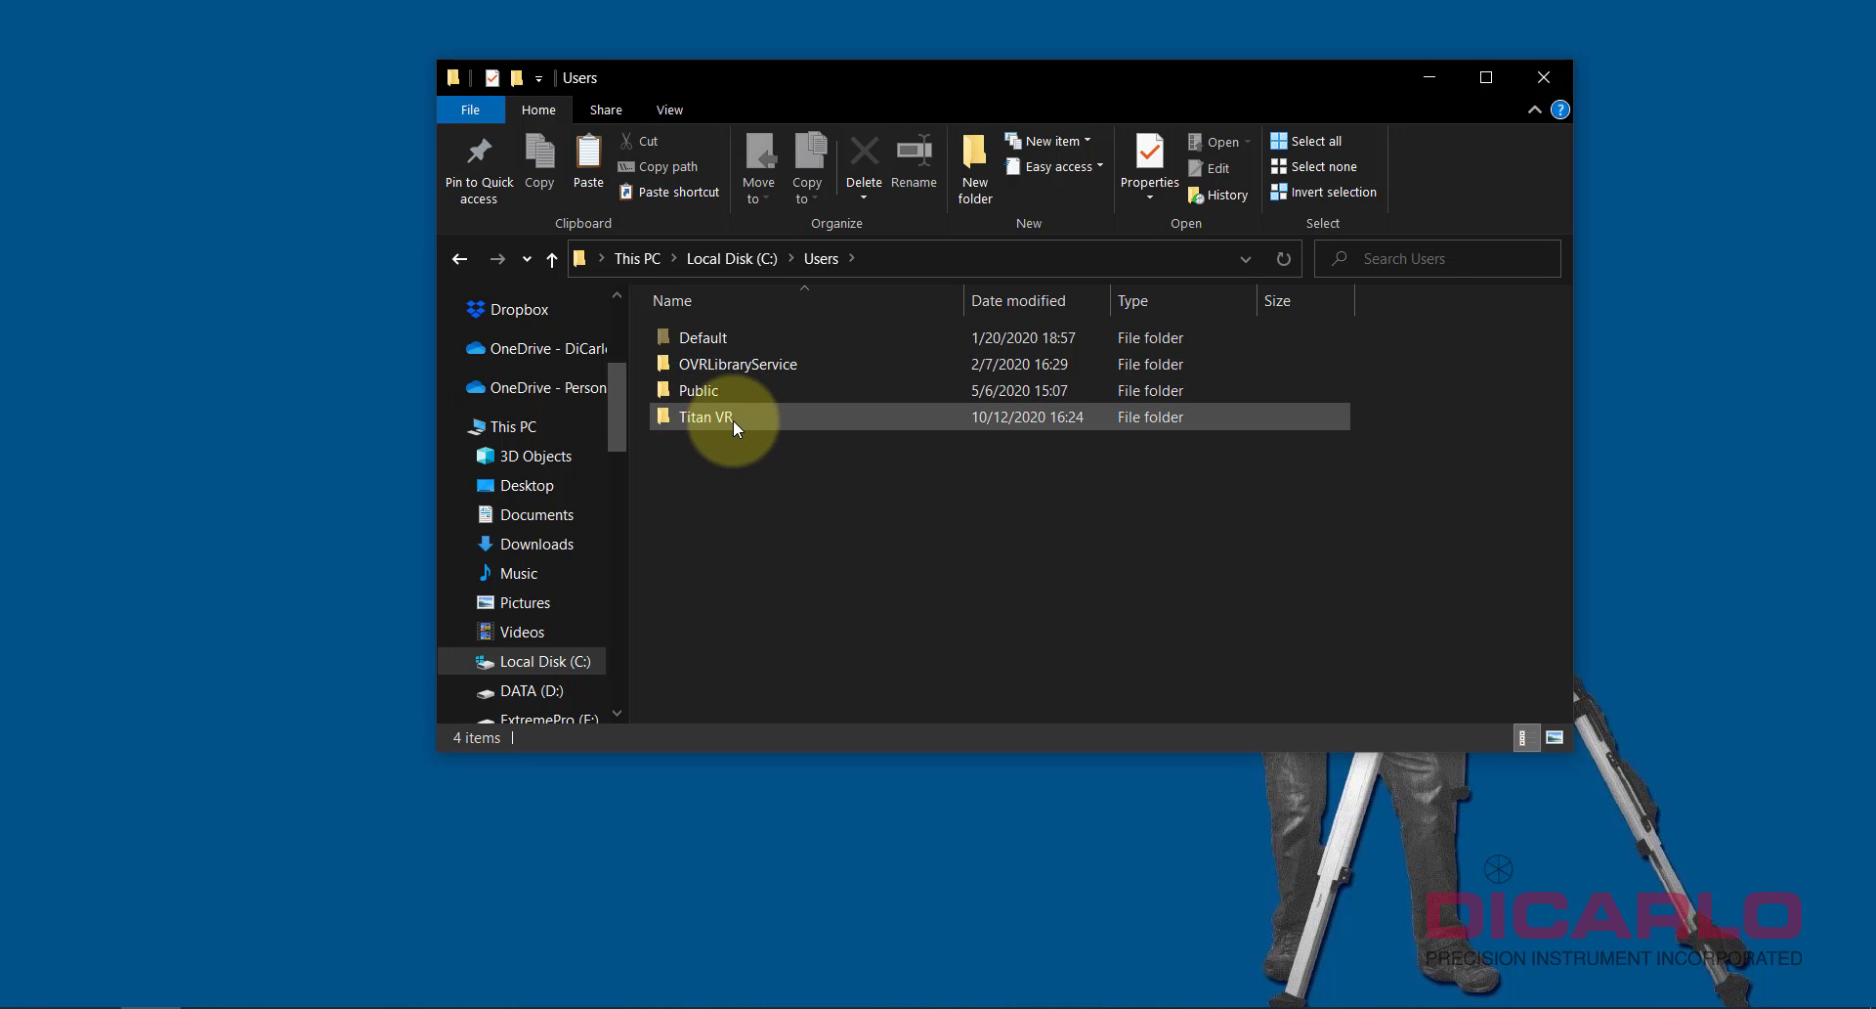
double_click(728, 420)
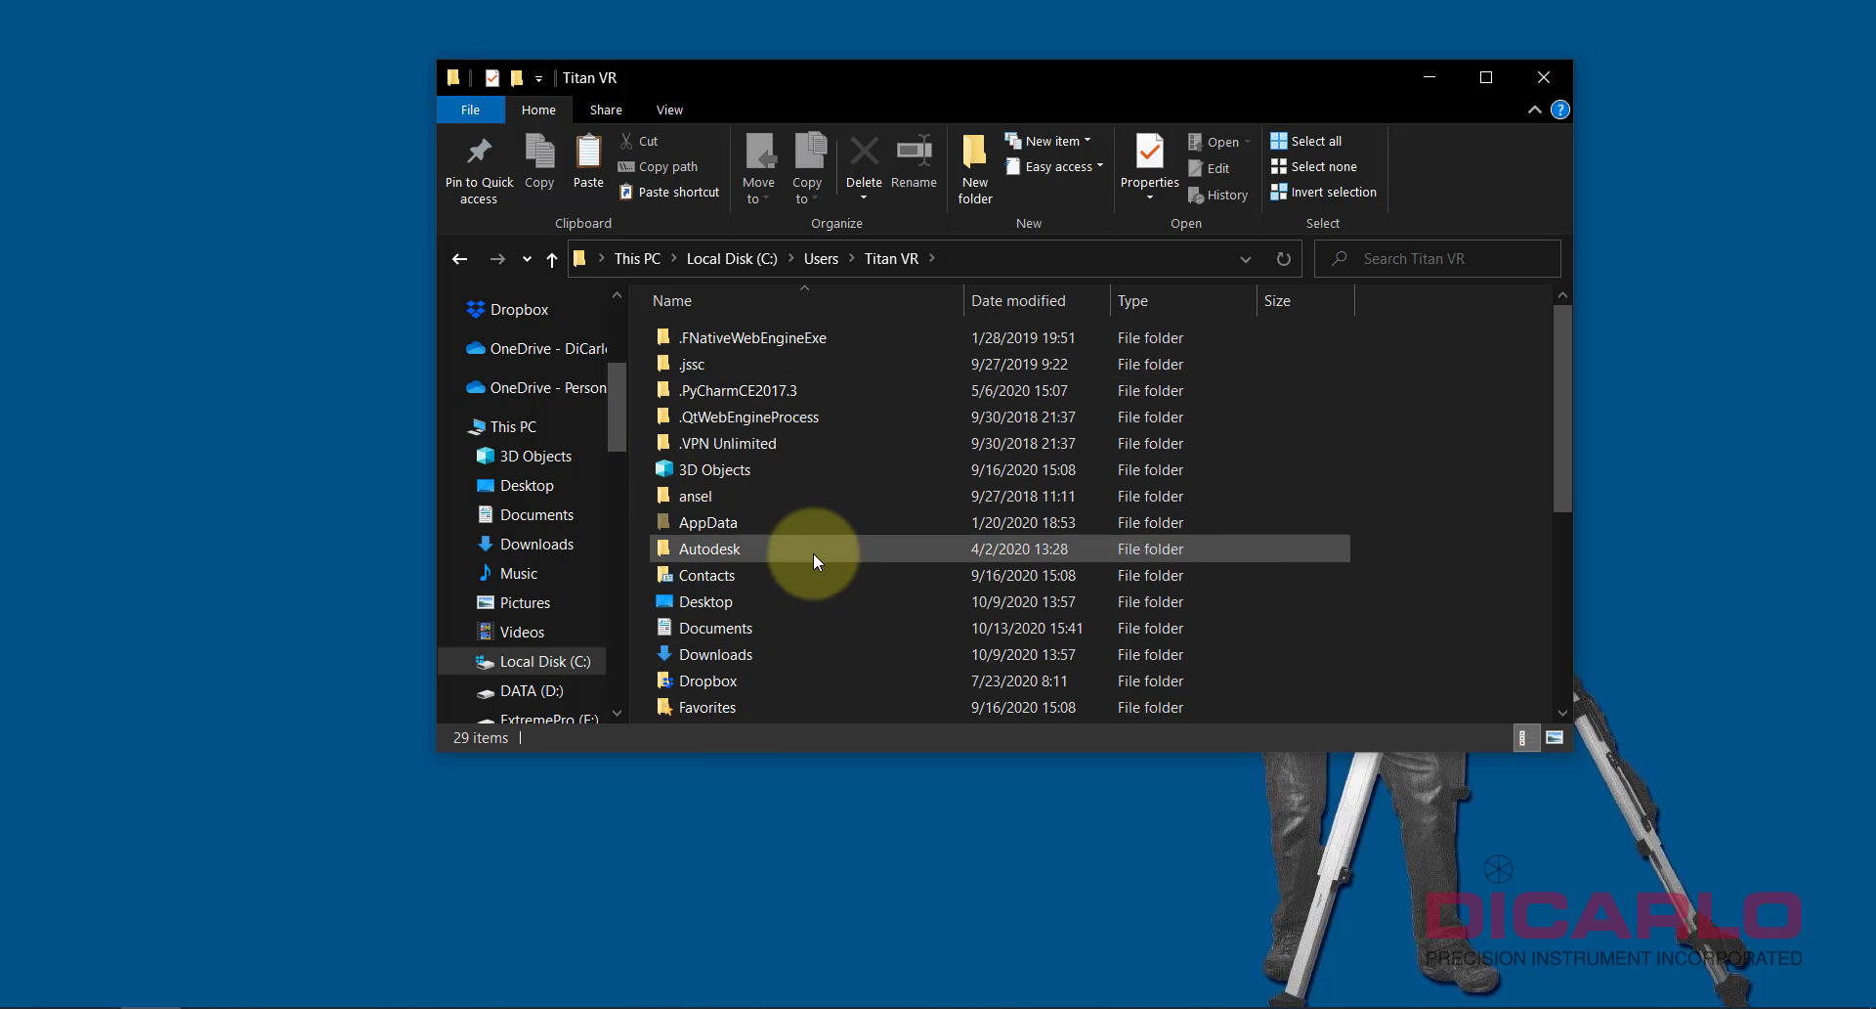
scroll(796, 474, down, 3)
scroll(763, 430, up, 3)
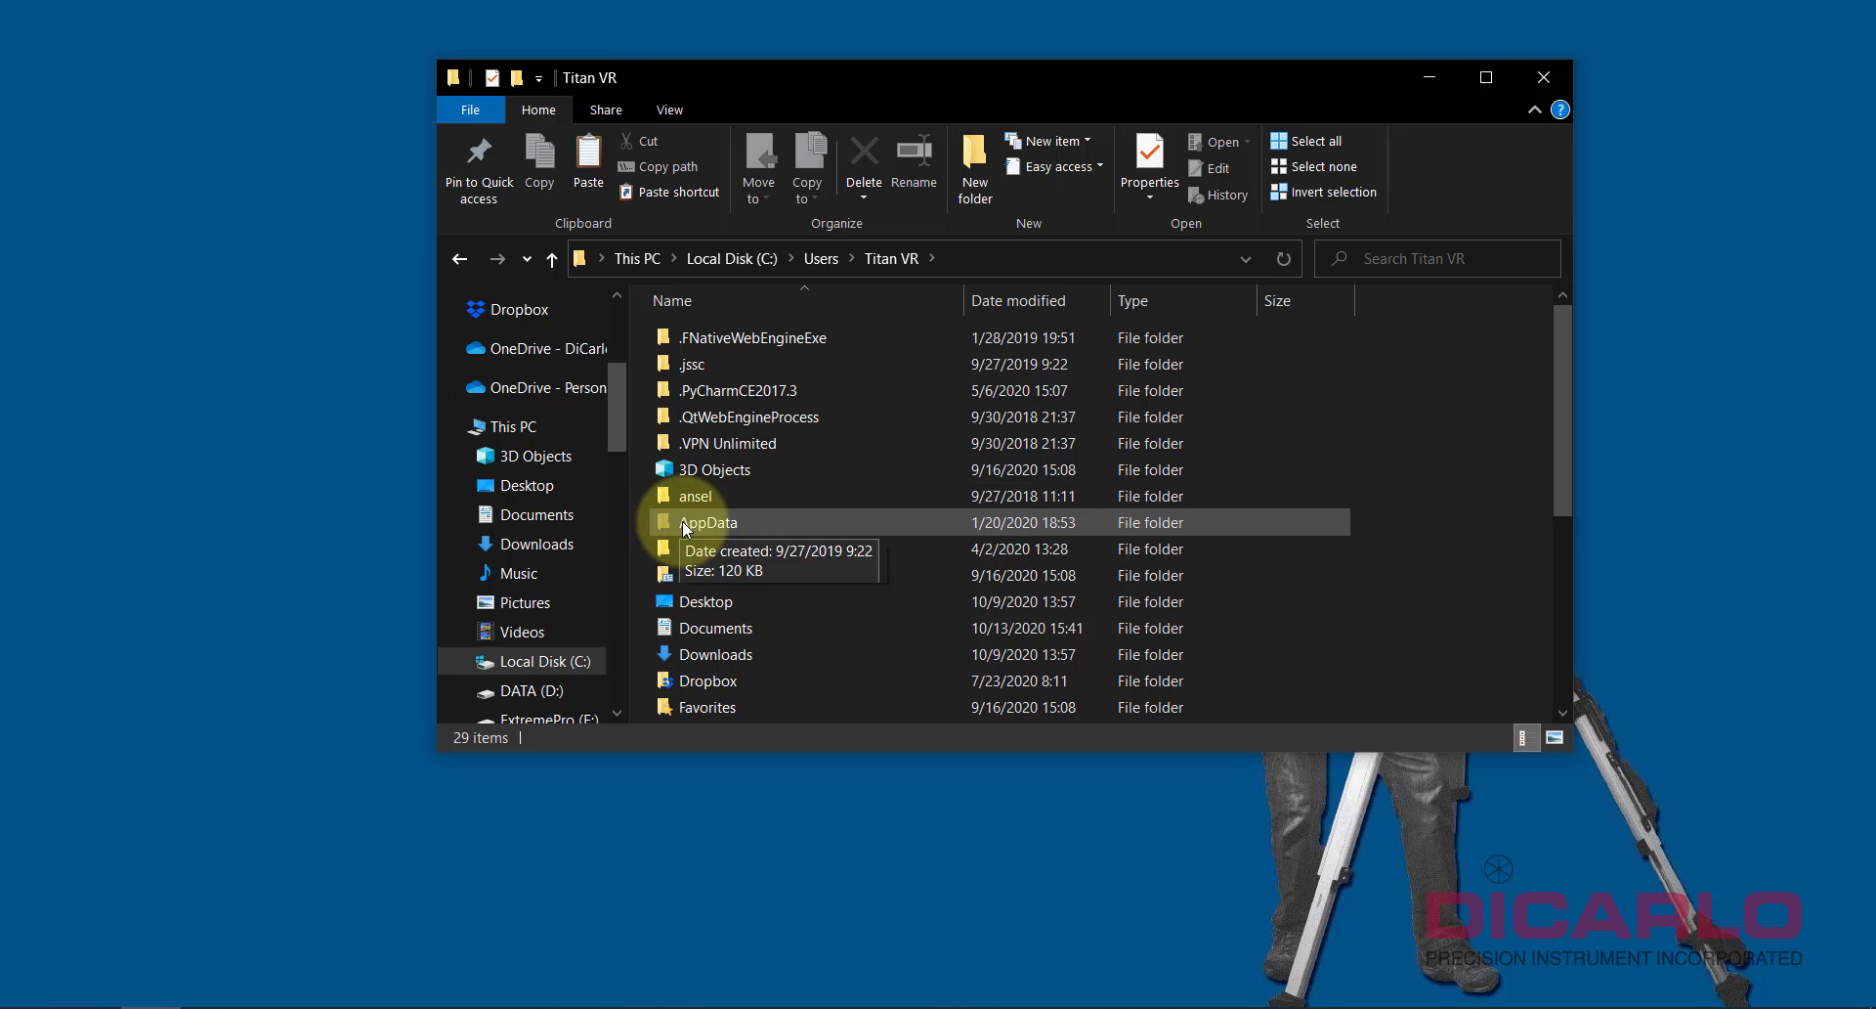
Step: Toggle hidden items off and back on so the AppData folder is visible
click(675, 111)
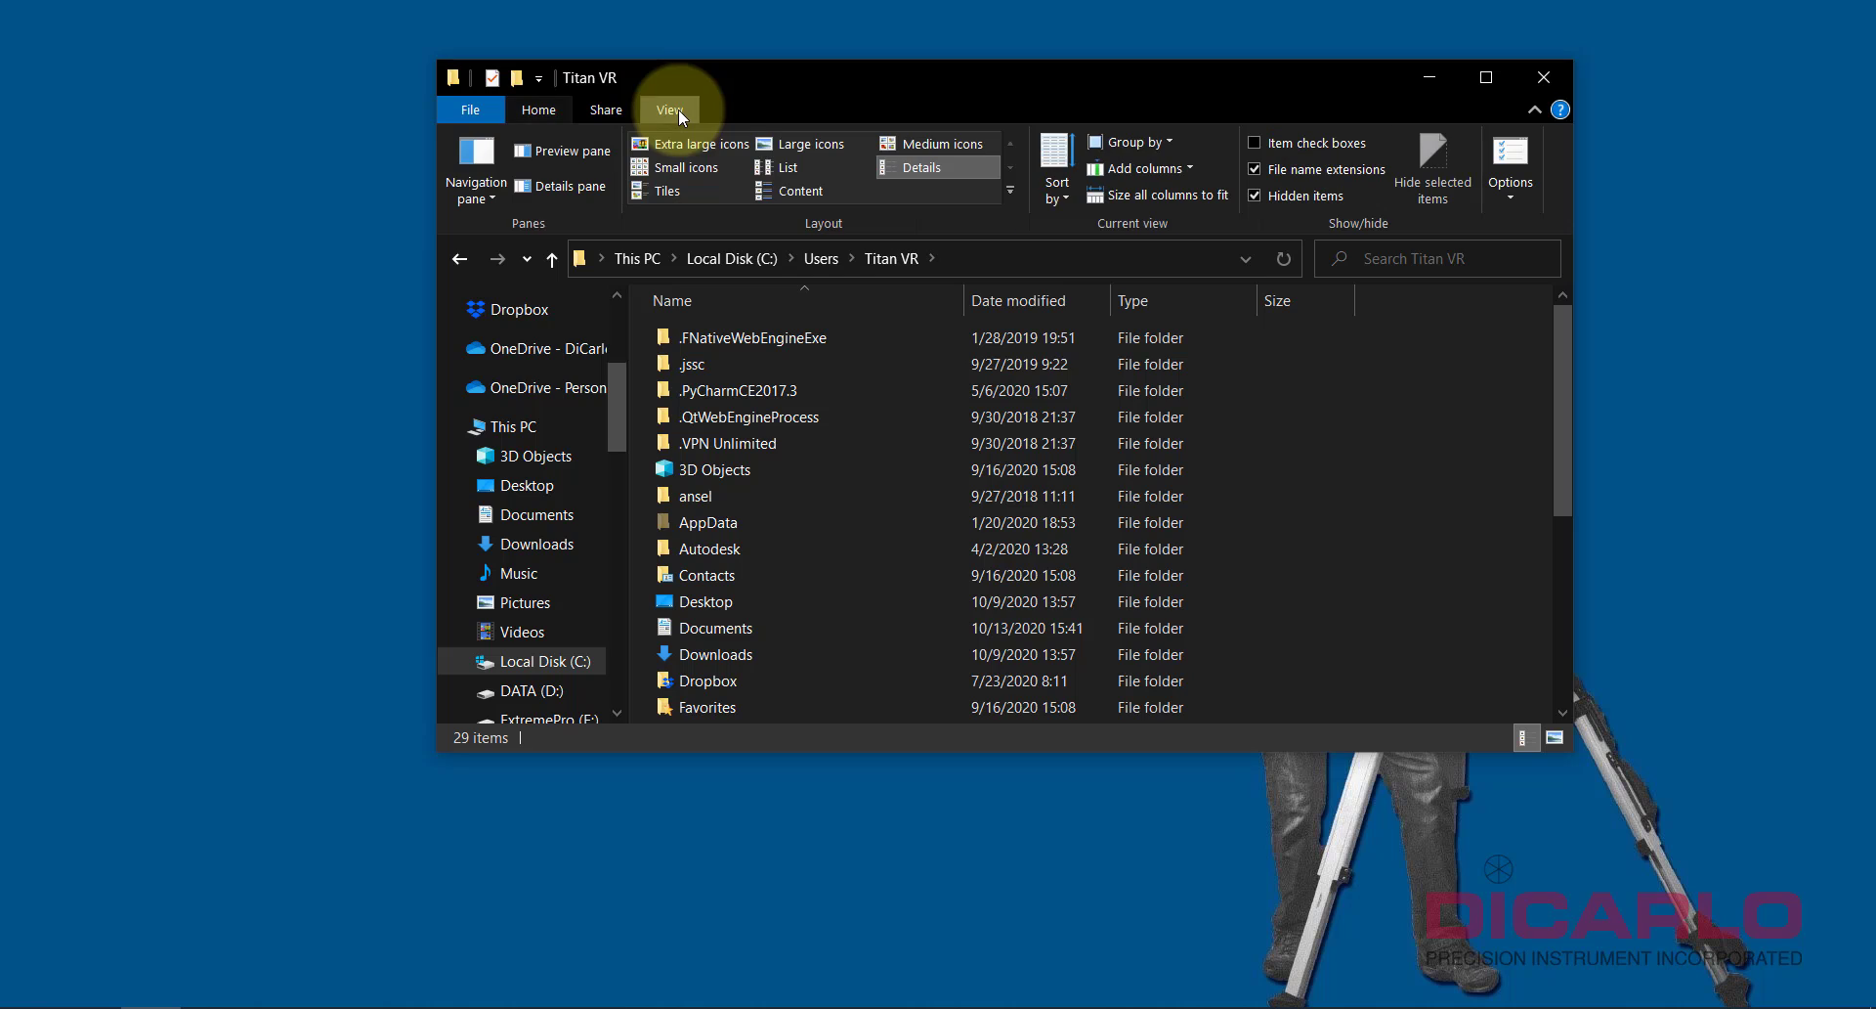
click(1255, 197)
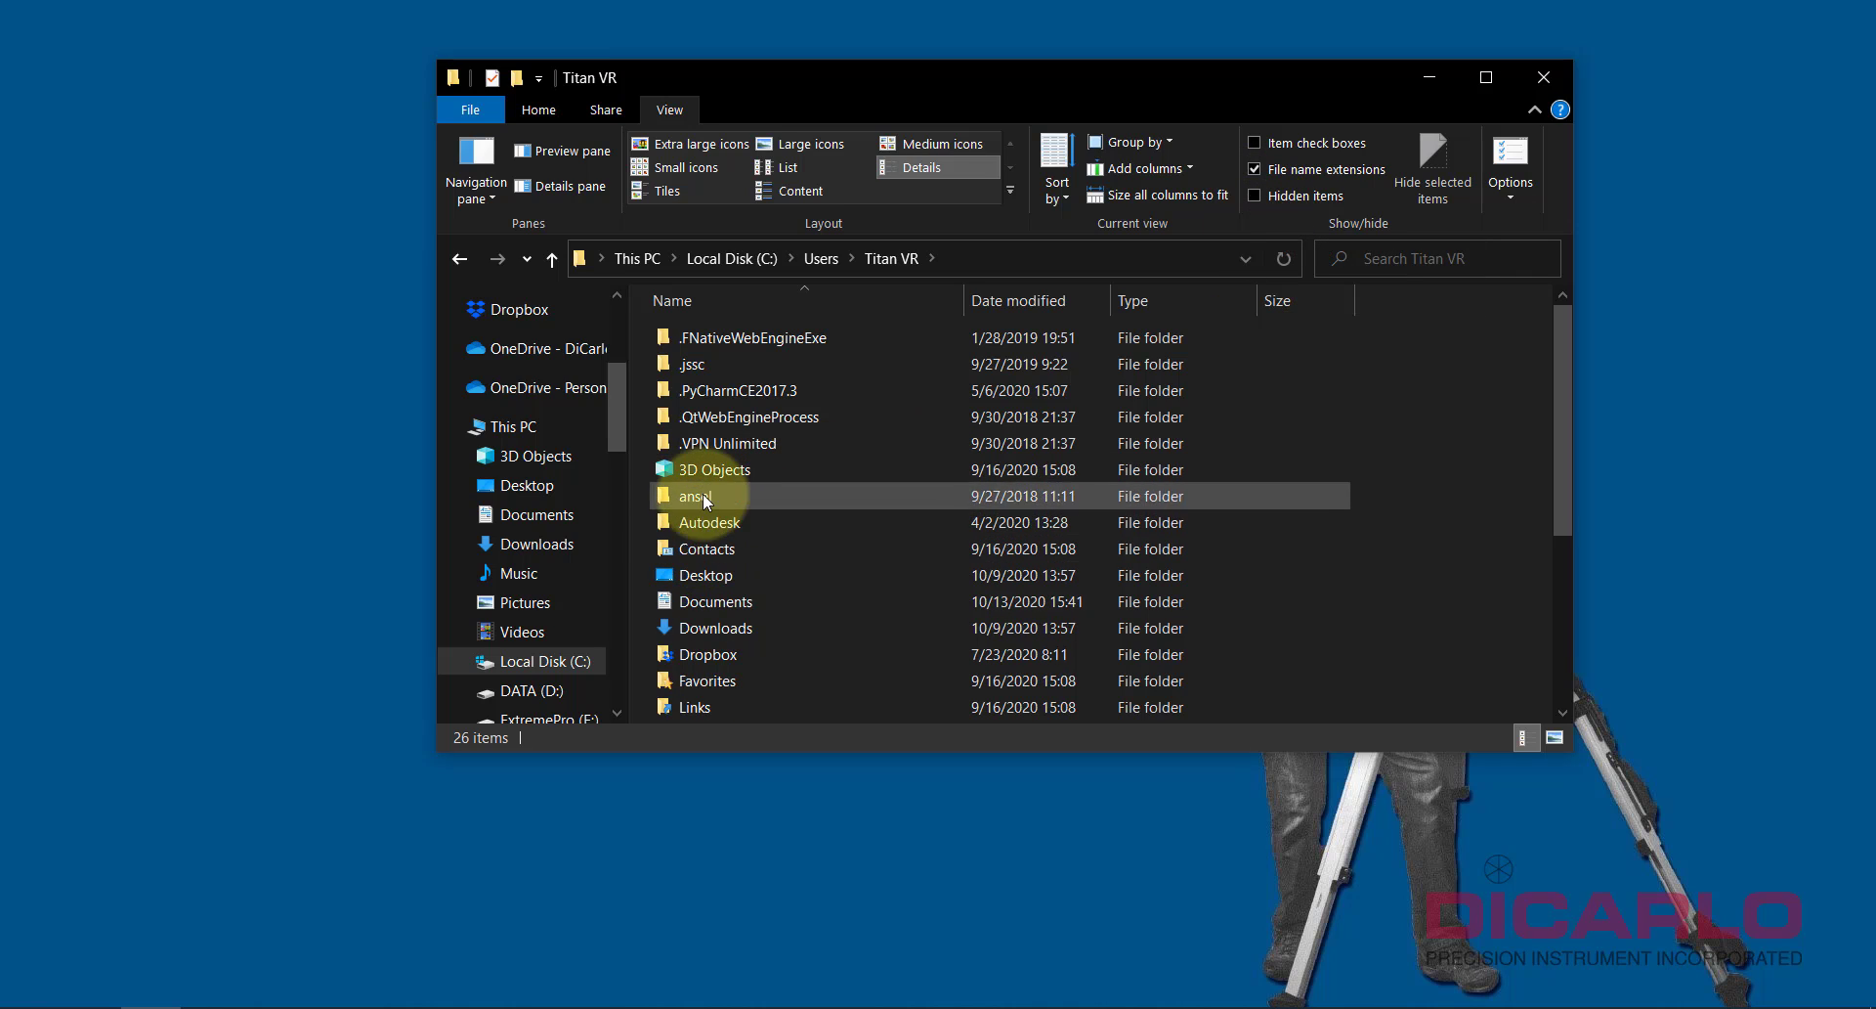
click(1255, 198)
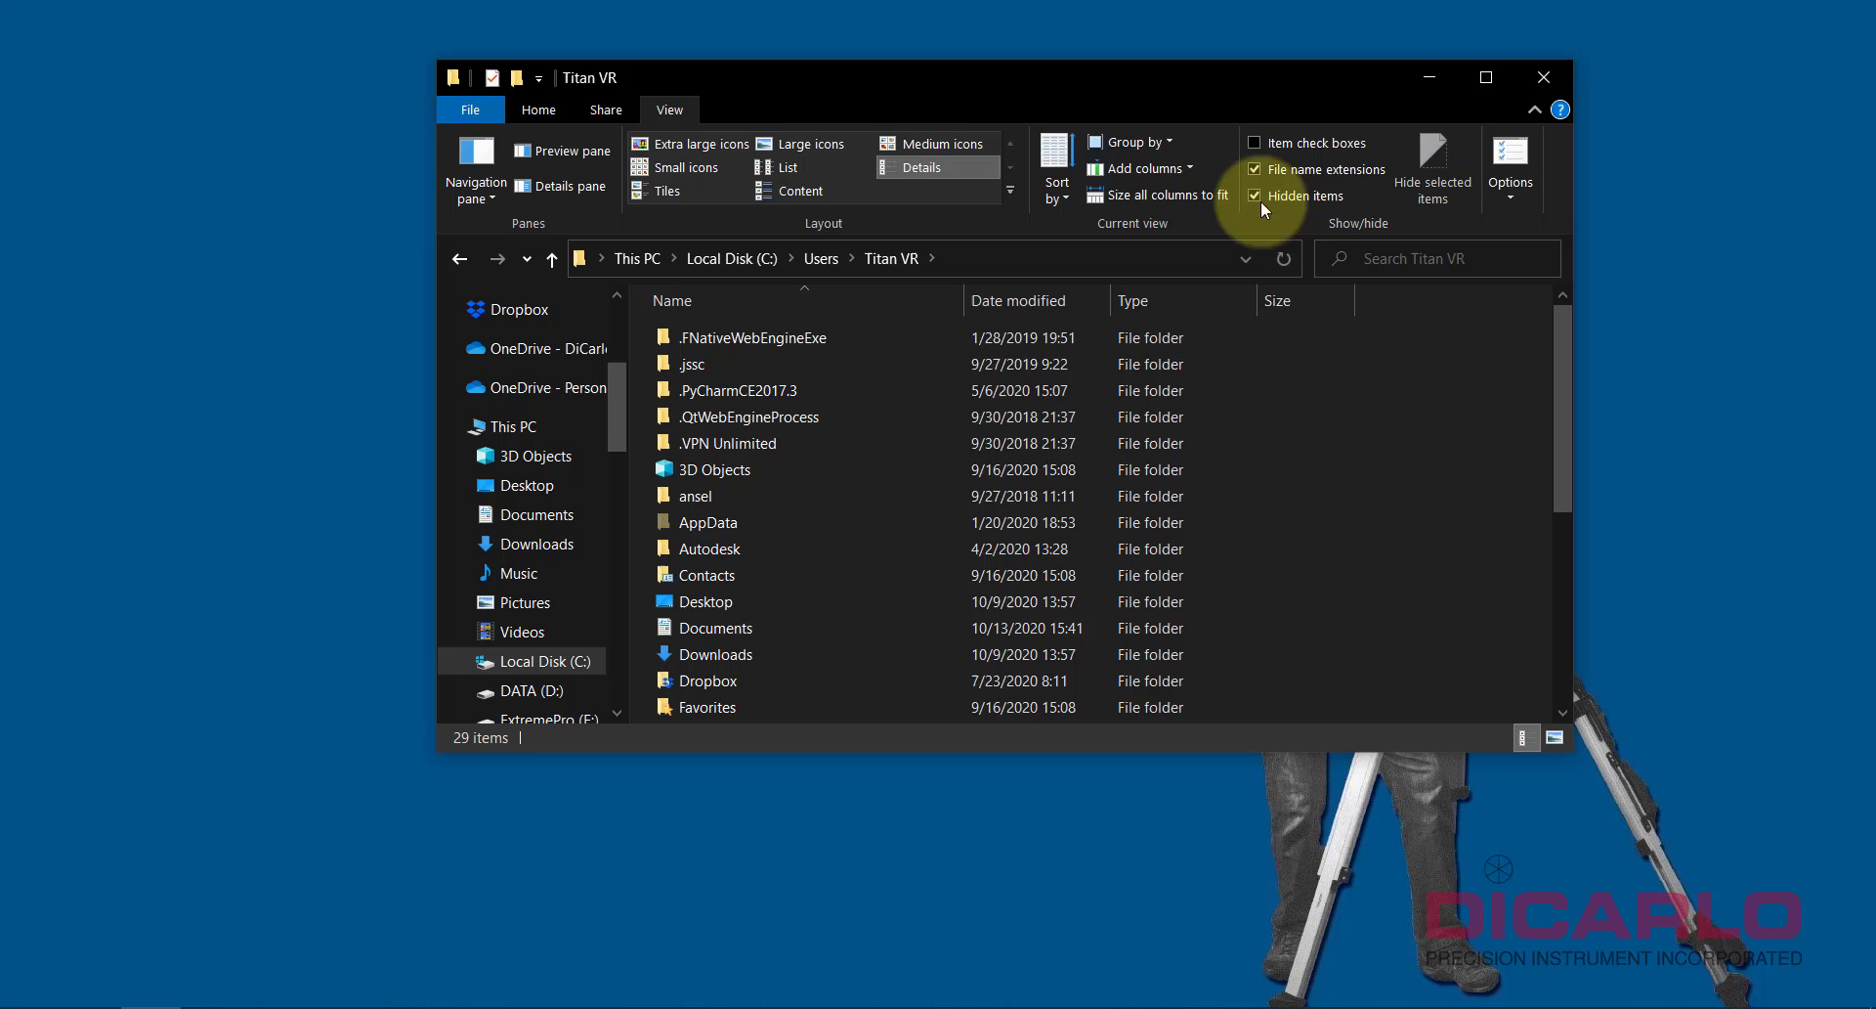
Step: Open AppData\Roaming and scroll down to the MAGNET Field PC folder
double_click(706, 525)
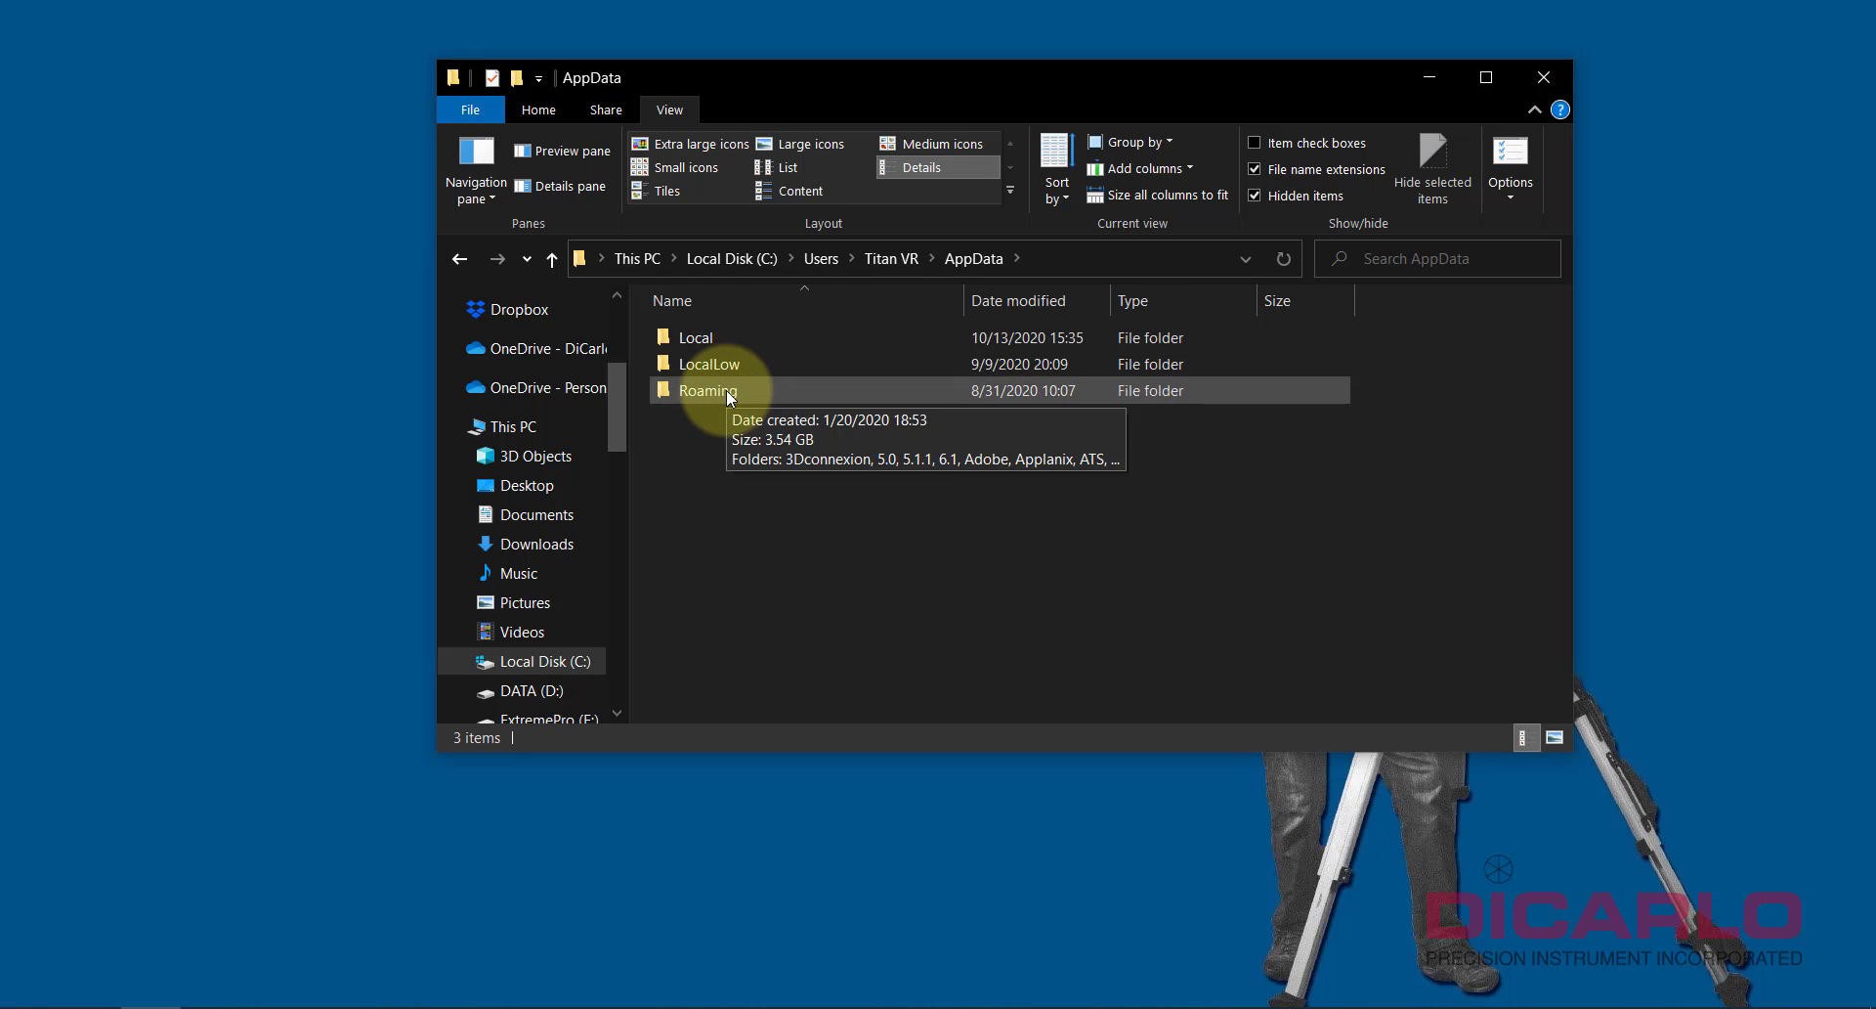
double_click(728, 395)
scroll(793, 430, down, 1)
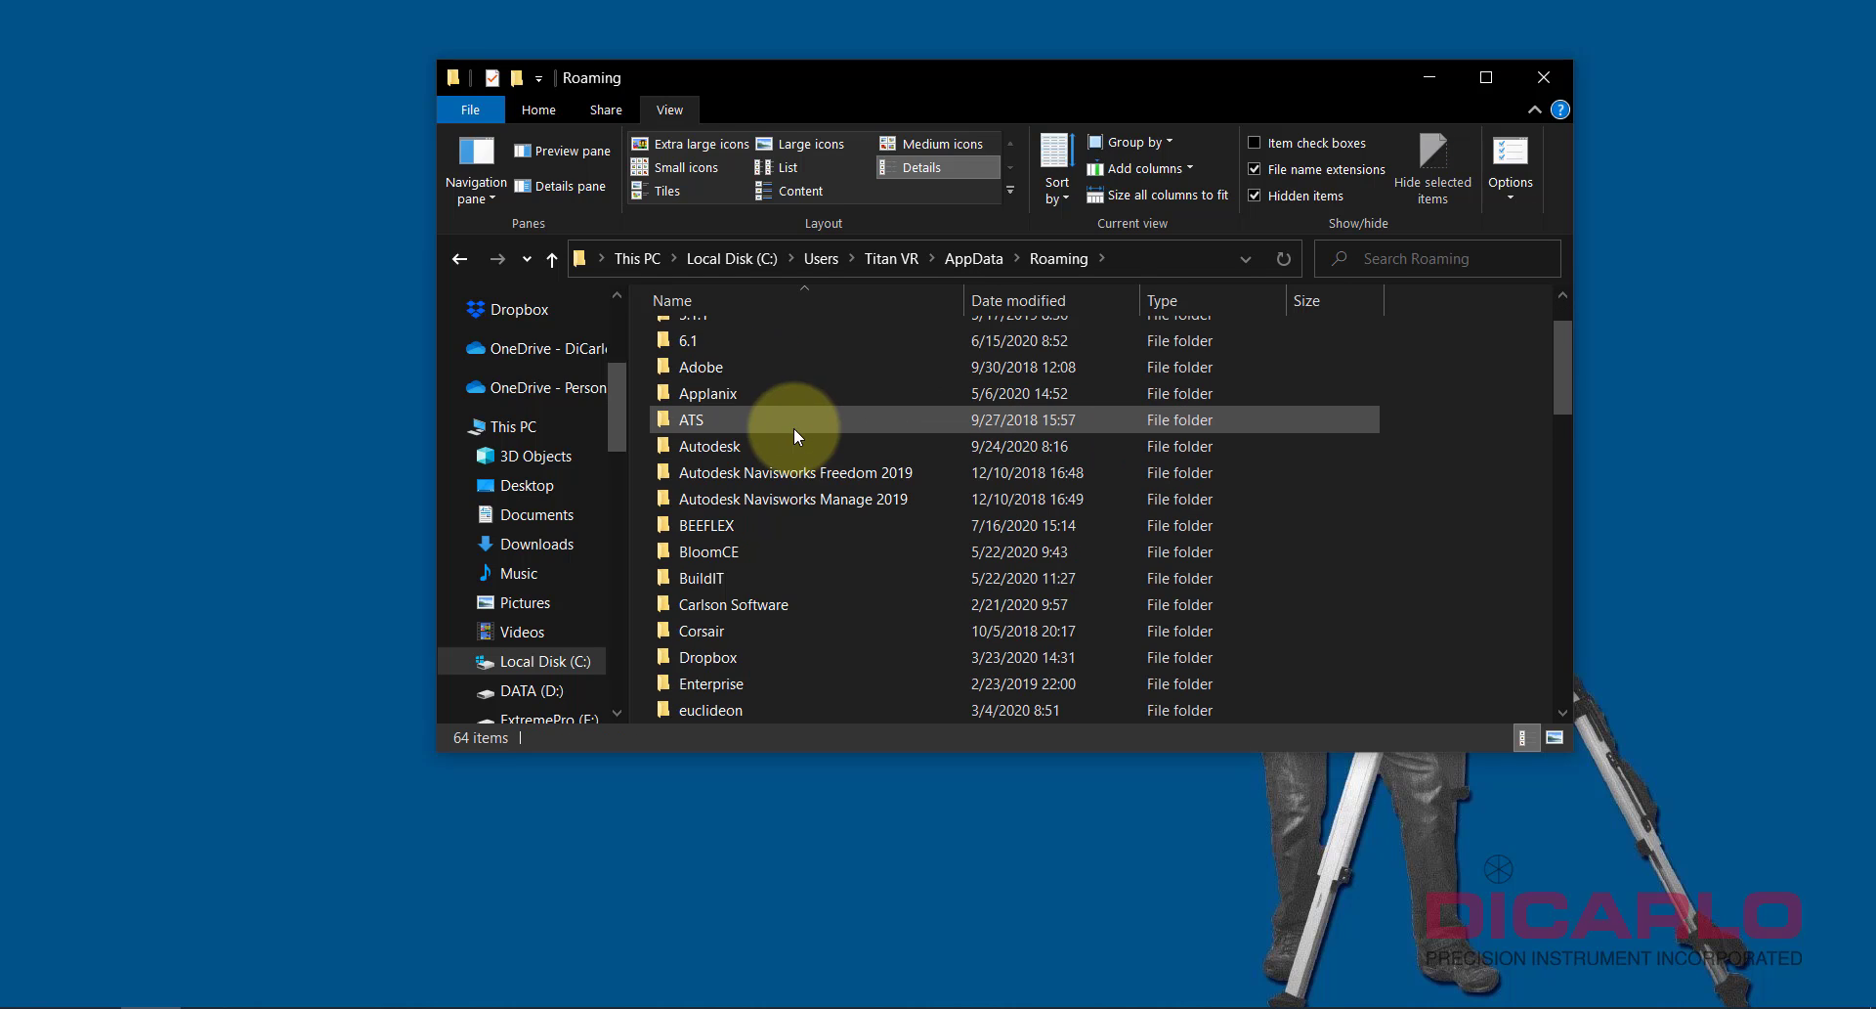
scroll(793, 426, down, 7)
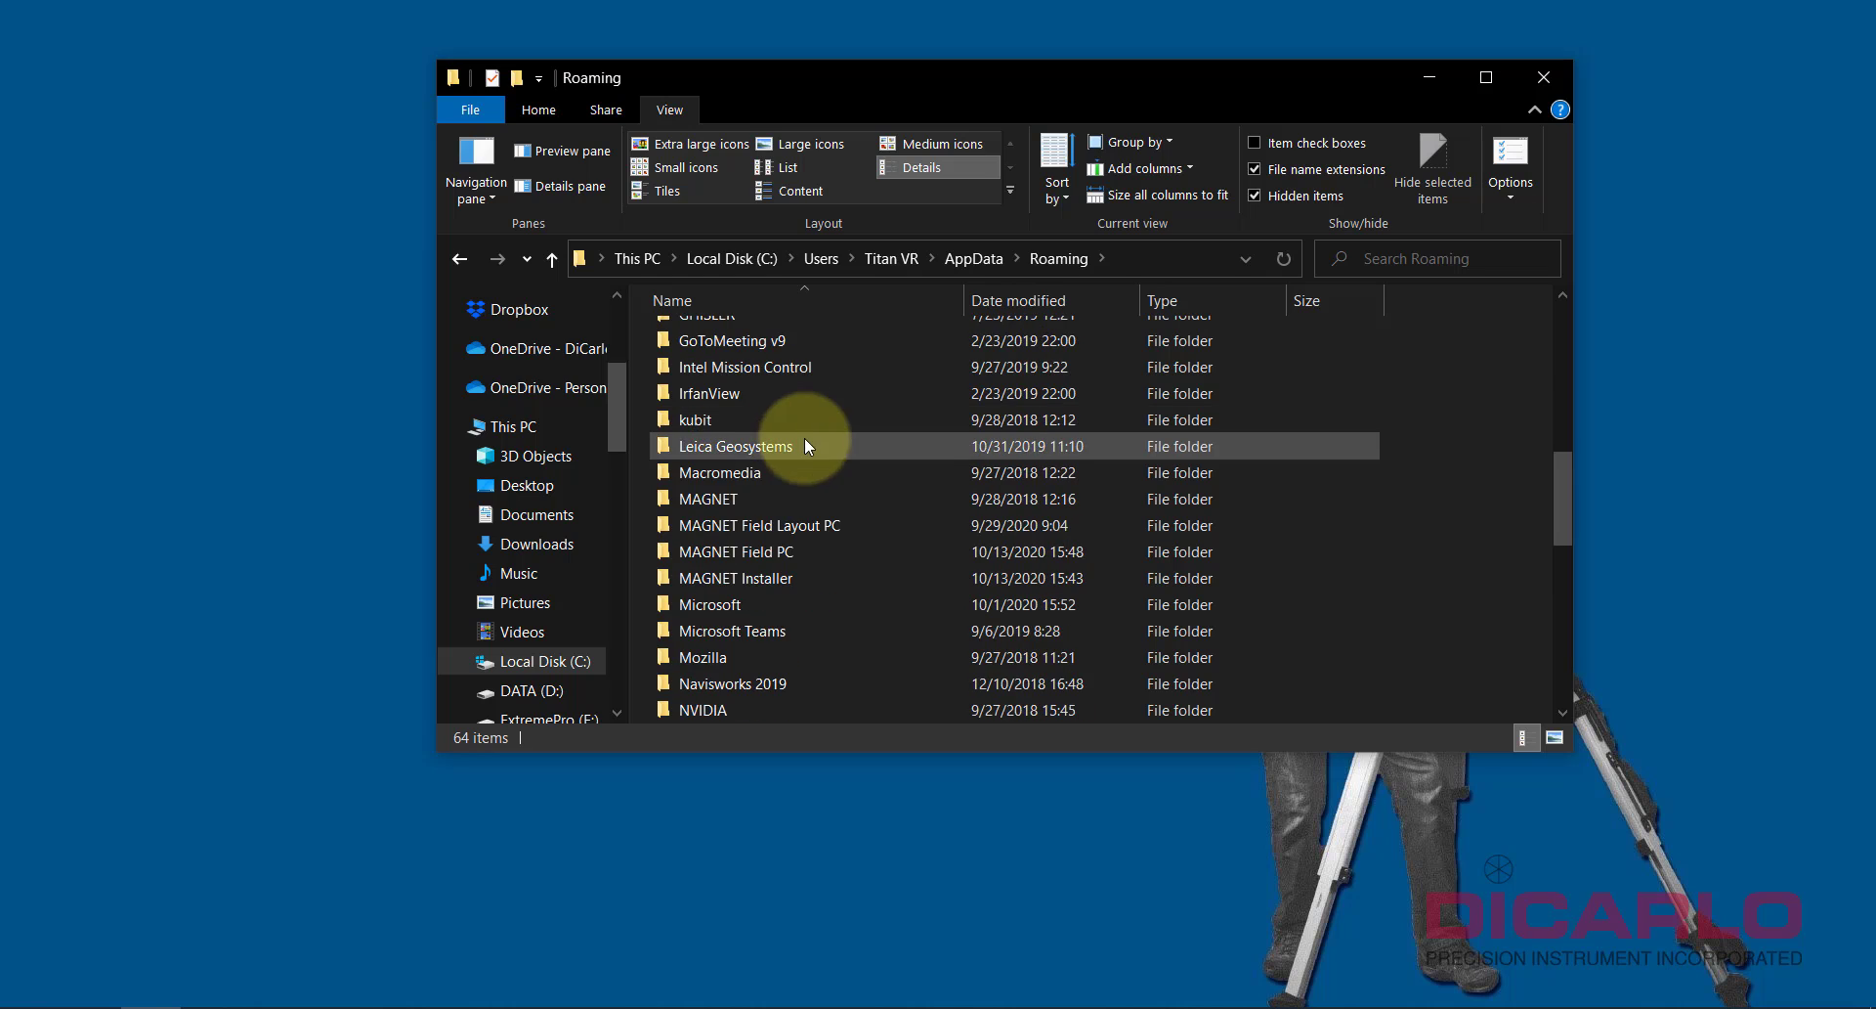
Step: Copy Styles.tsstyles from the MAGNET Field PC folder
double_click(777, 553)
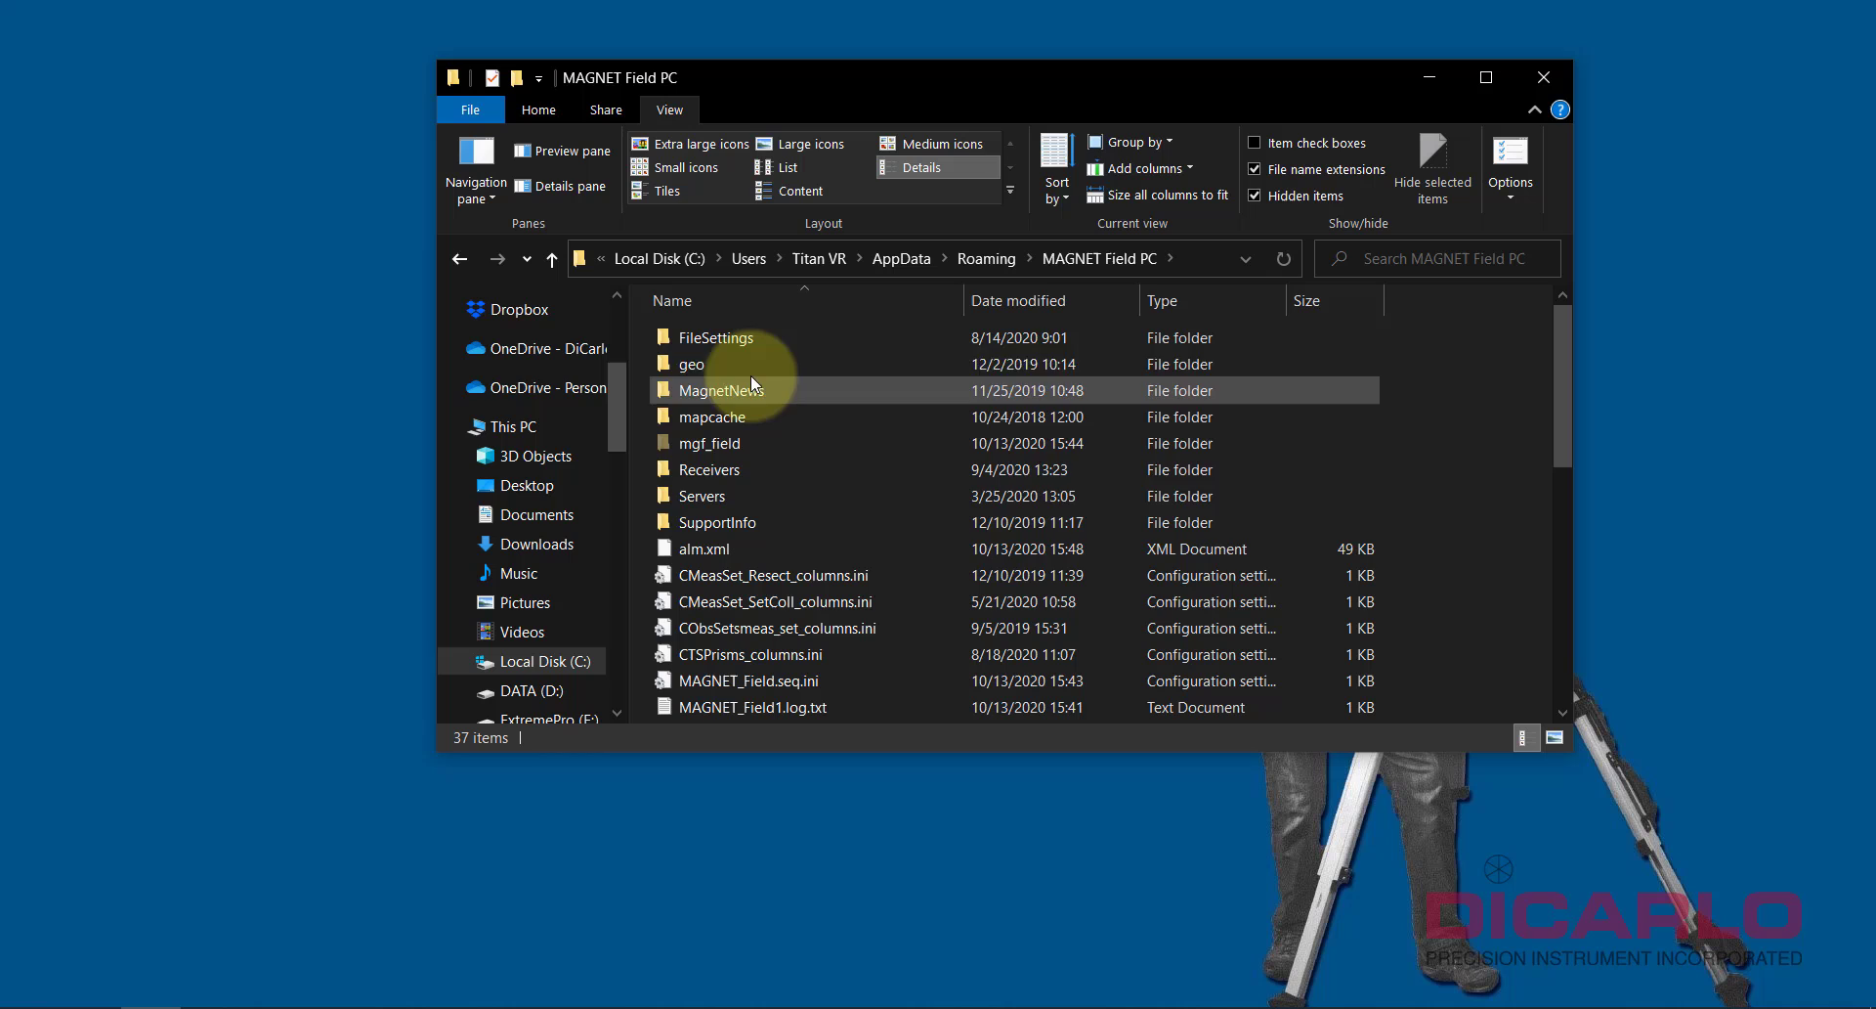
scroll(831, 469, down, 7)
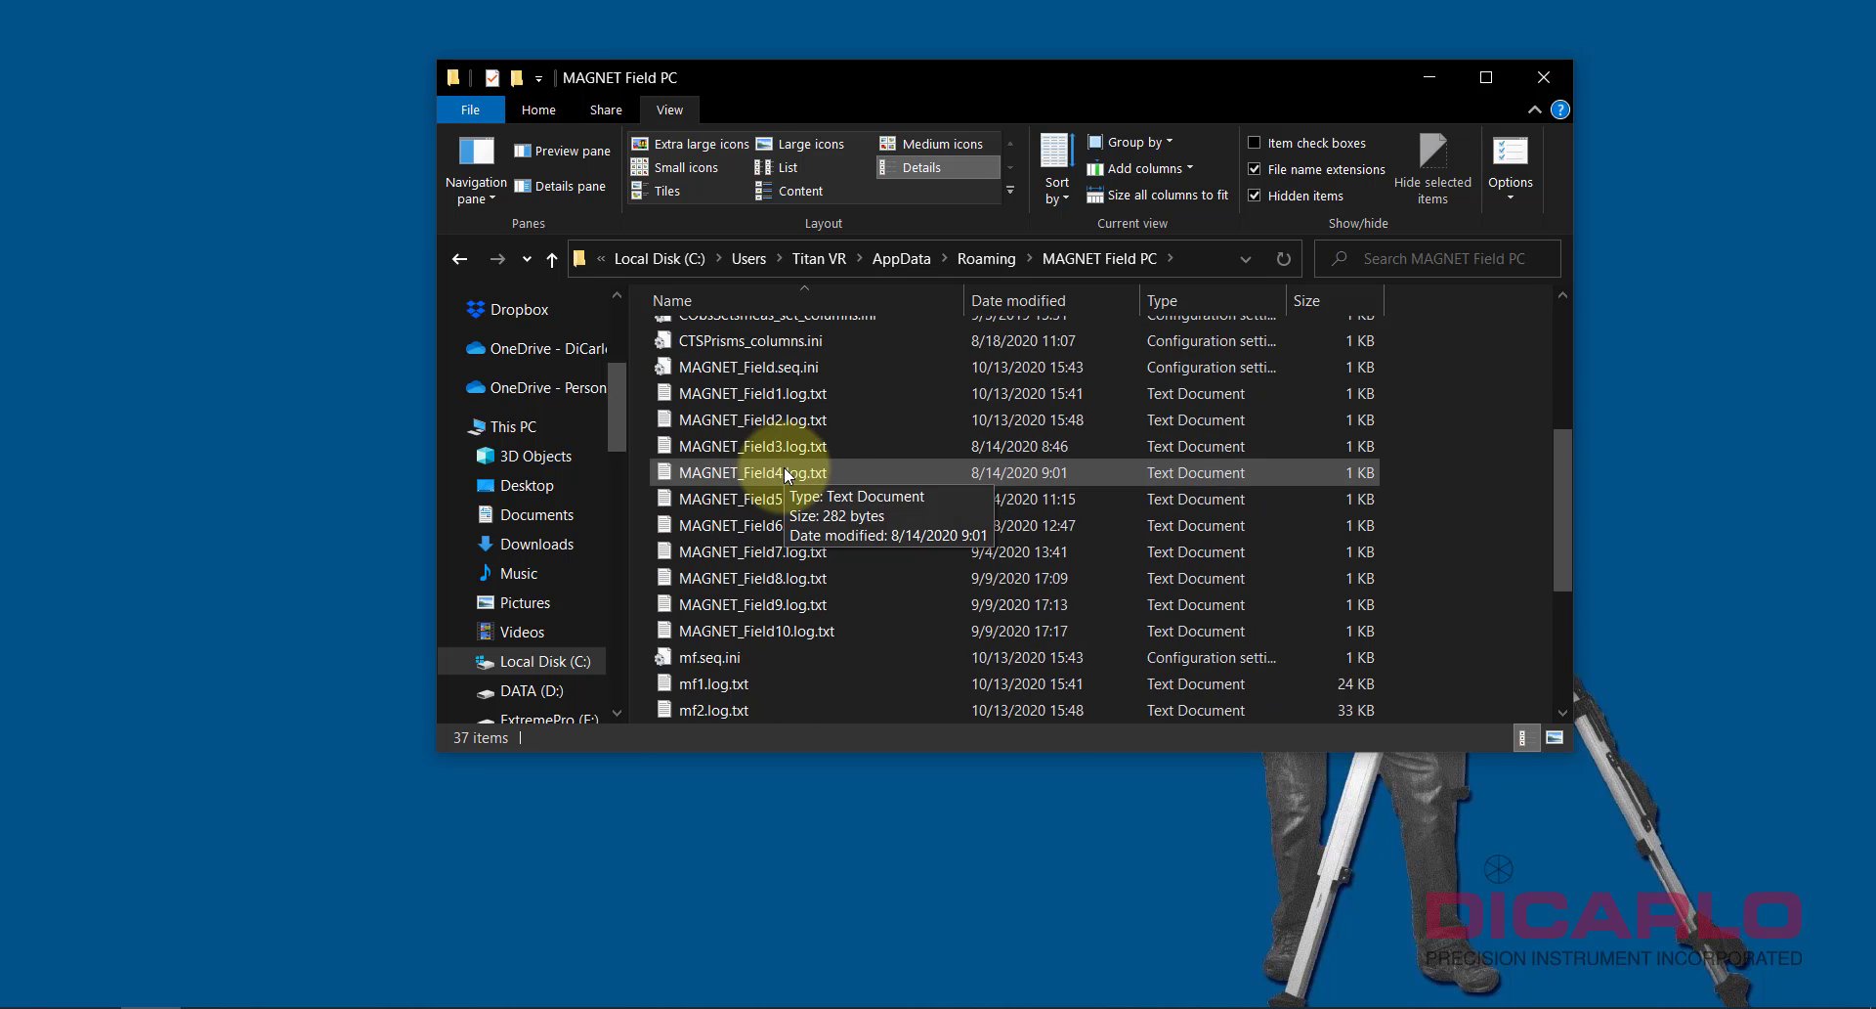
click(684, 686)
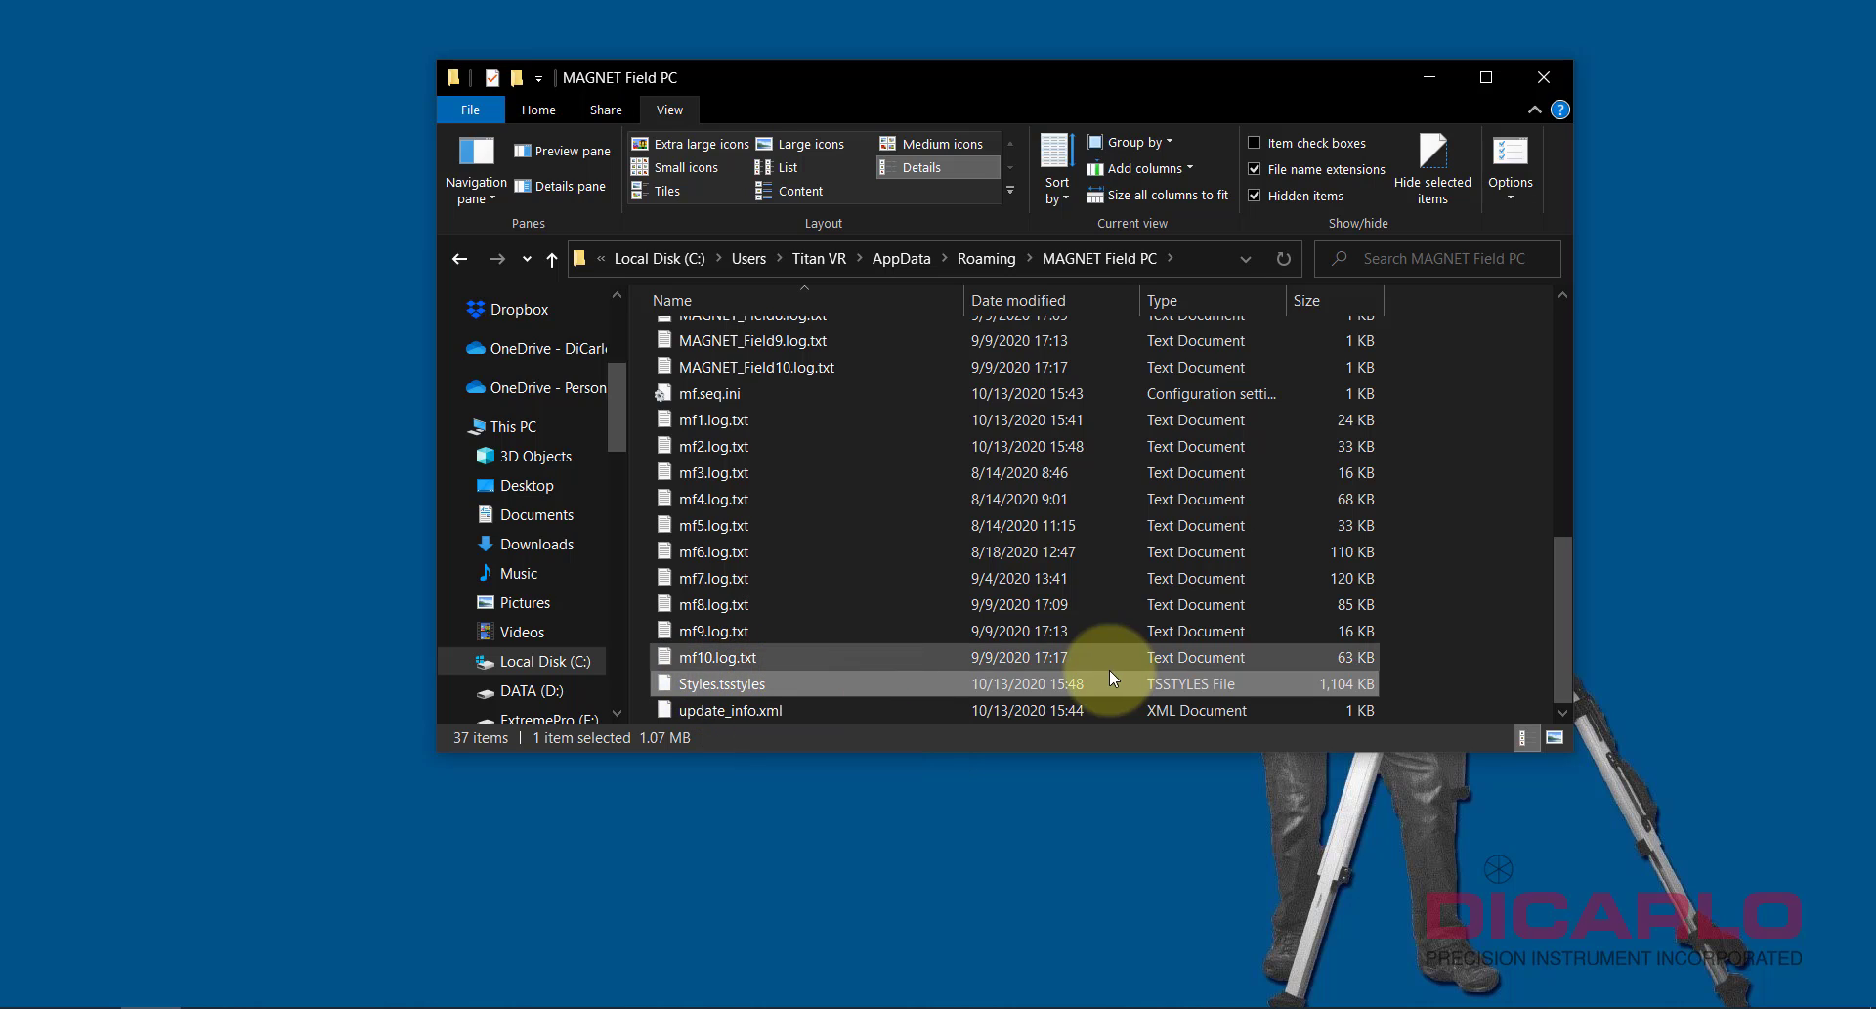
right_click(817, 682)
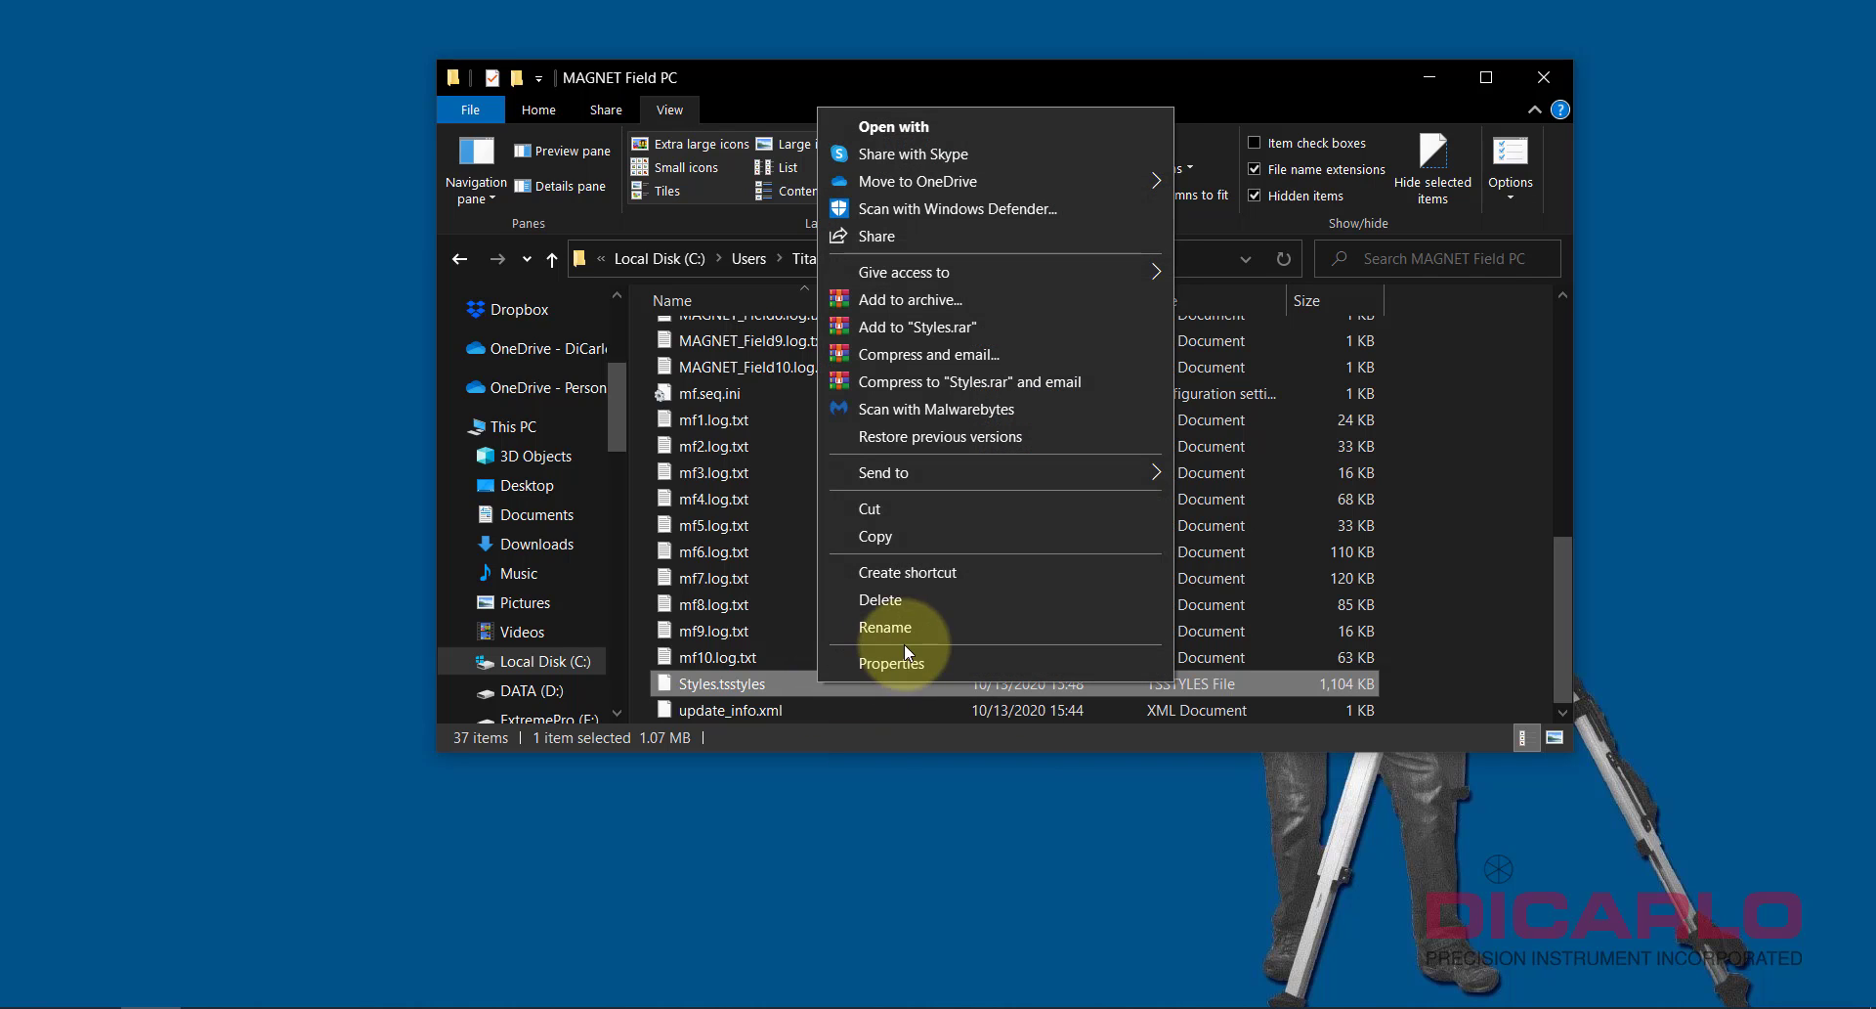
click(893, 535)
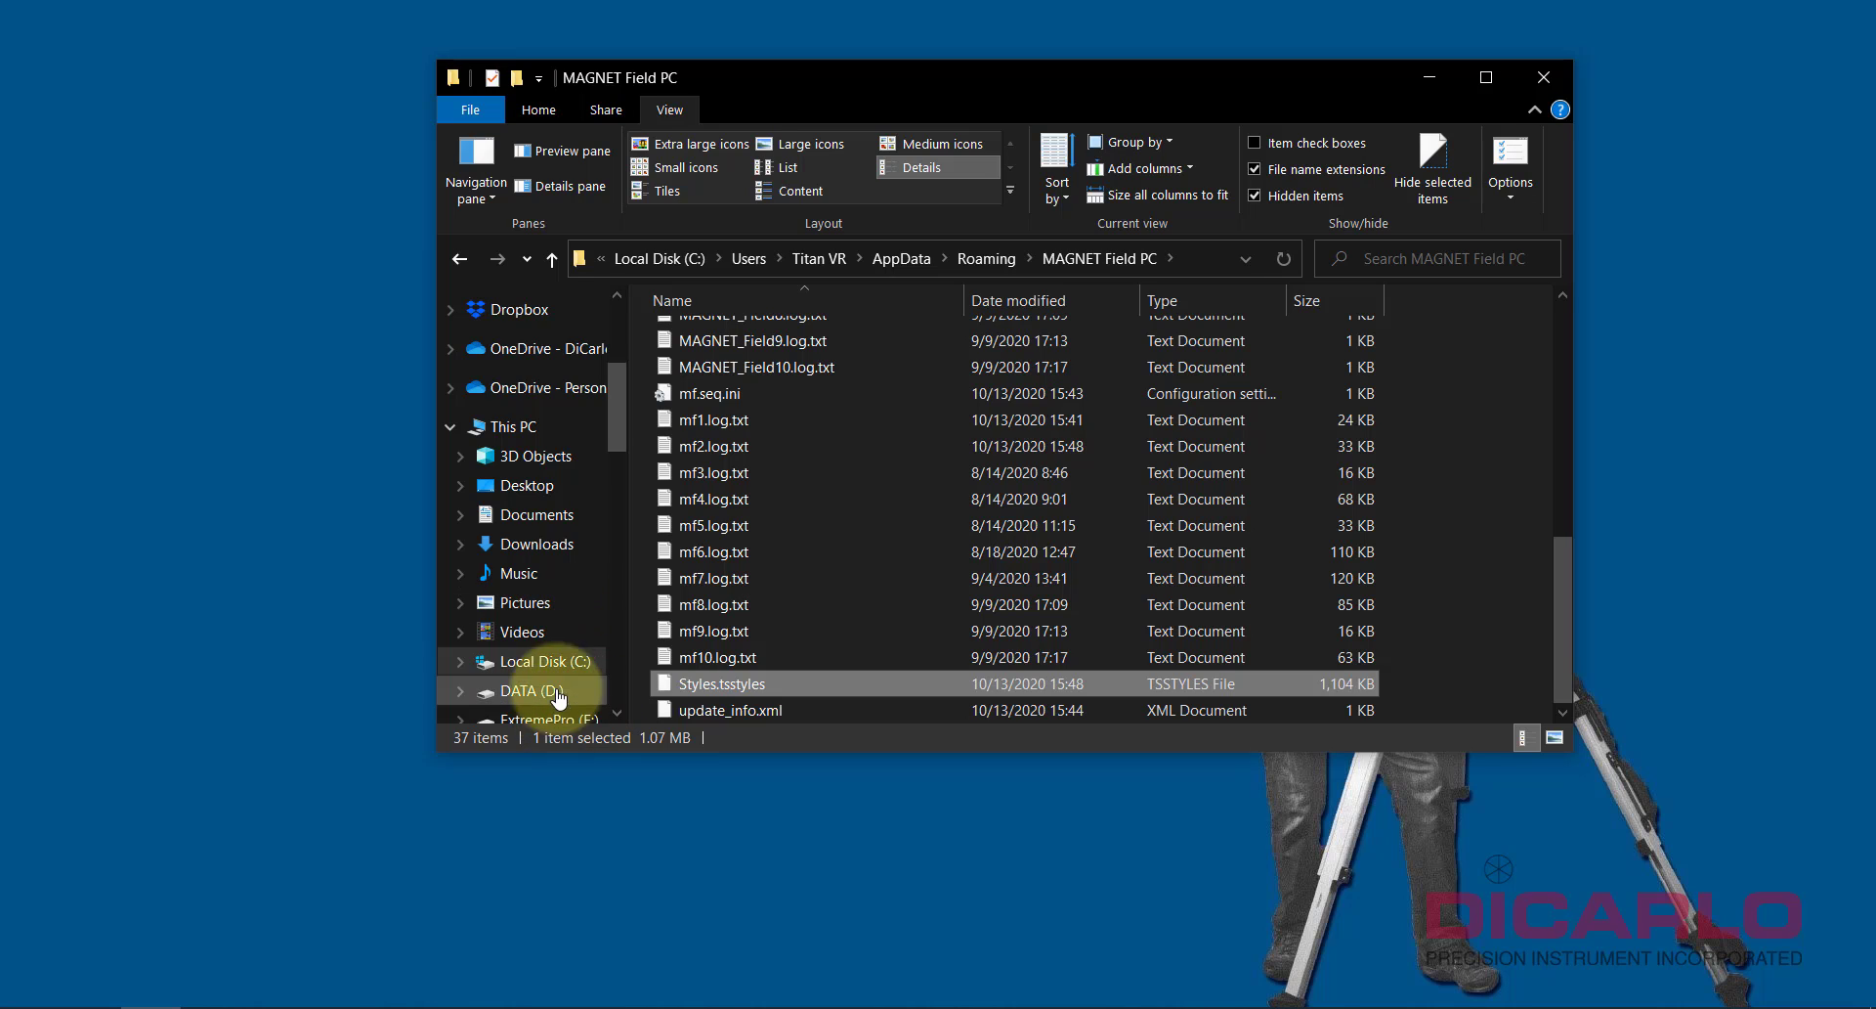
Step: Paste Styles.tsstyles onto the ExtremePro (E:) drive
scroll(559, 684, down, 1)
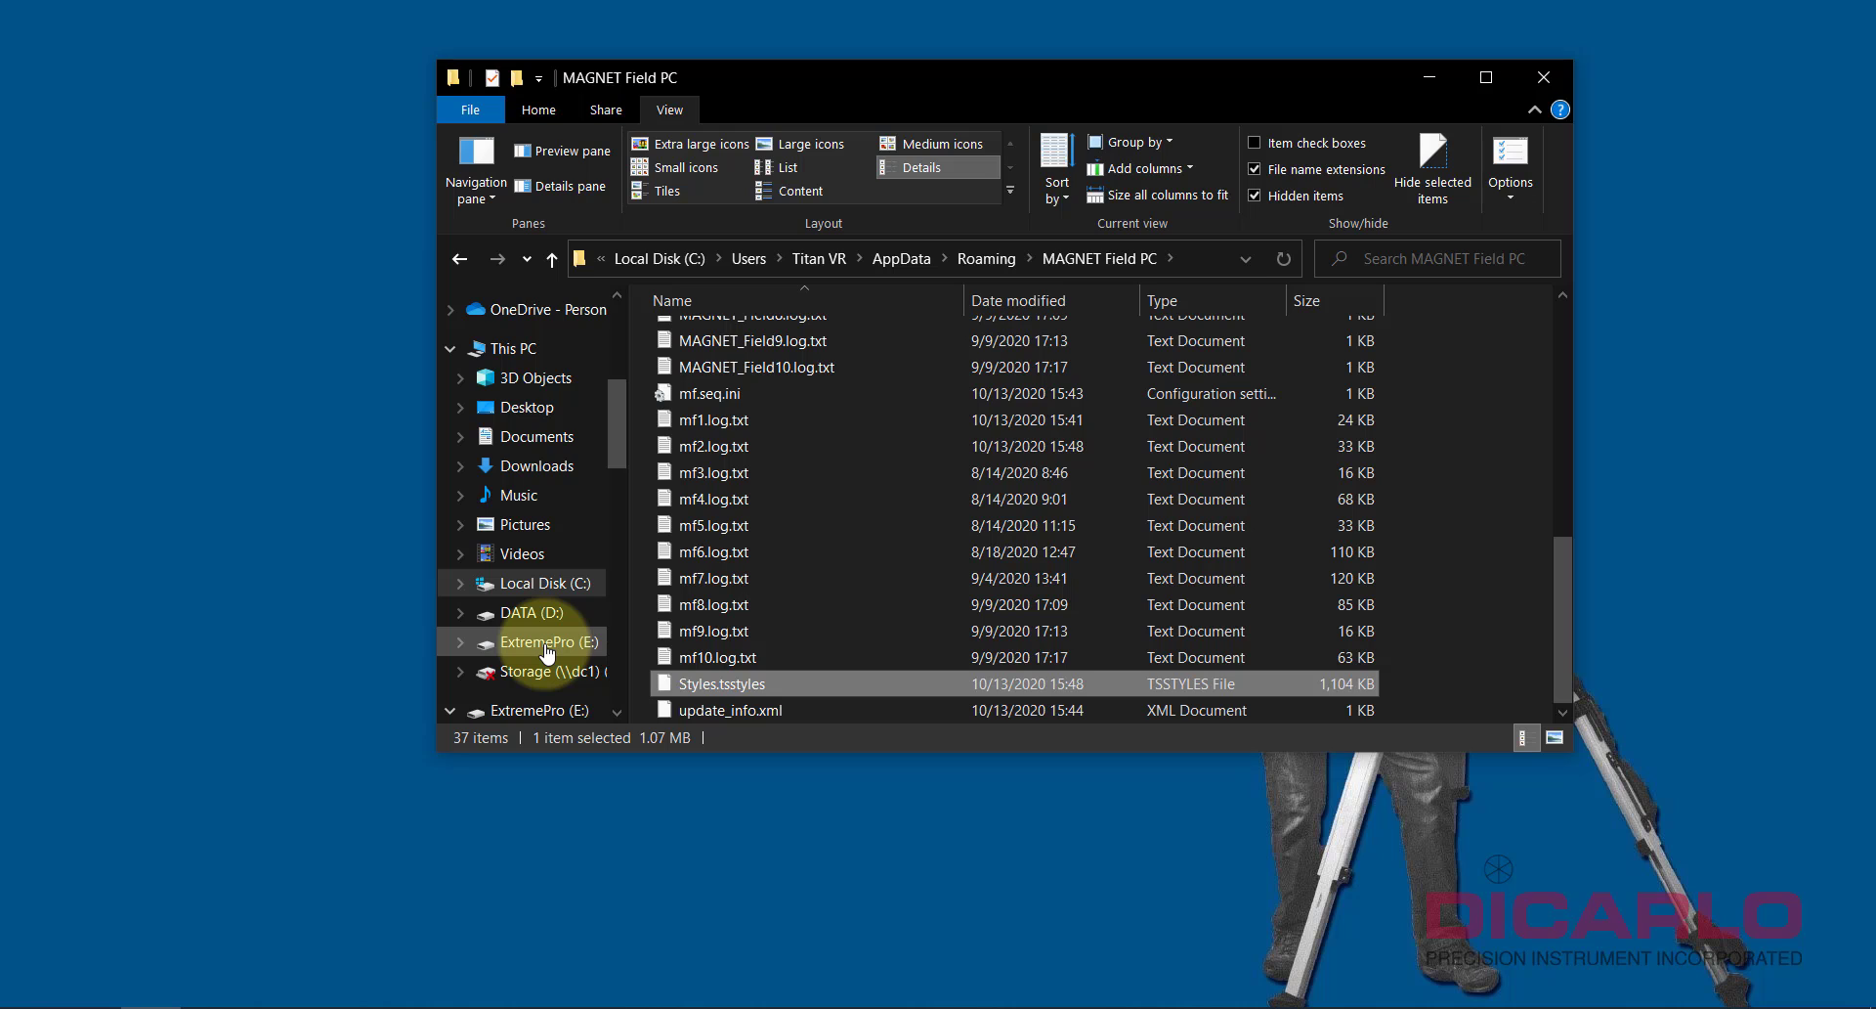
click(548, 647)
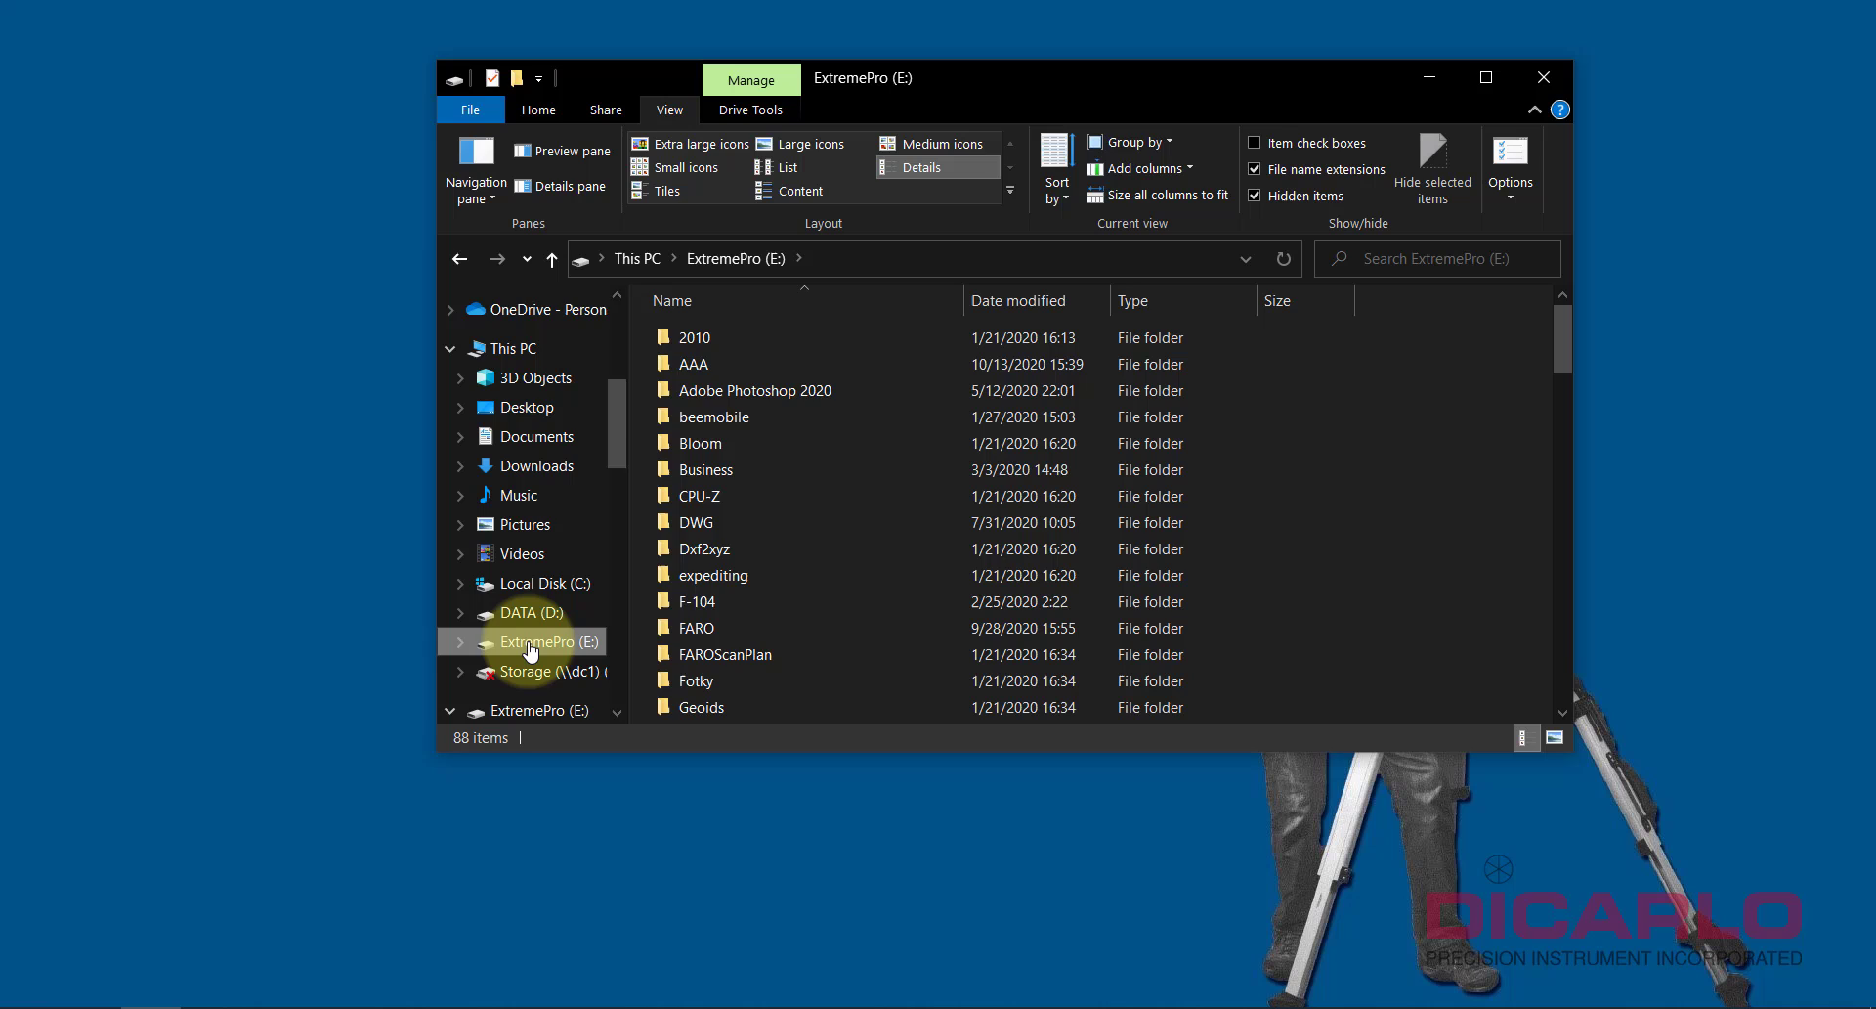
right_click(530, 649)
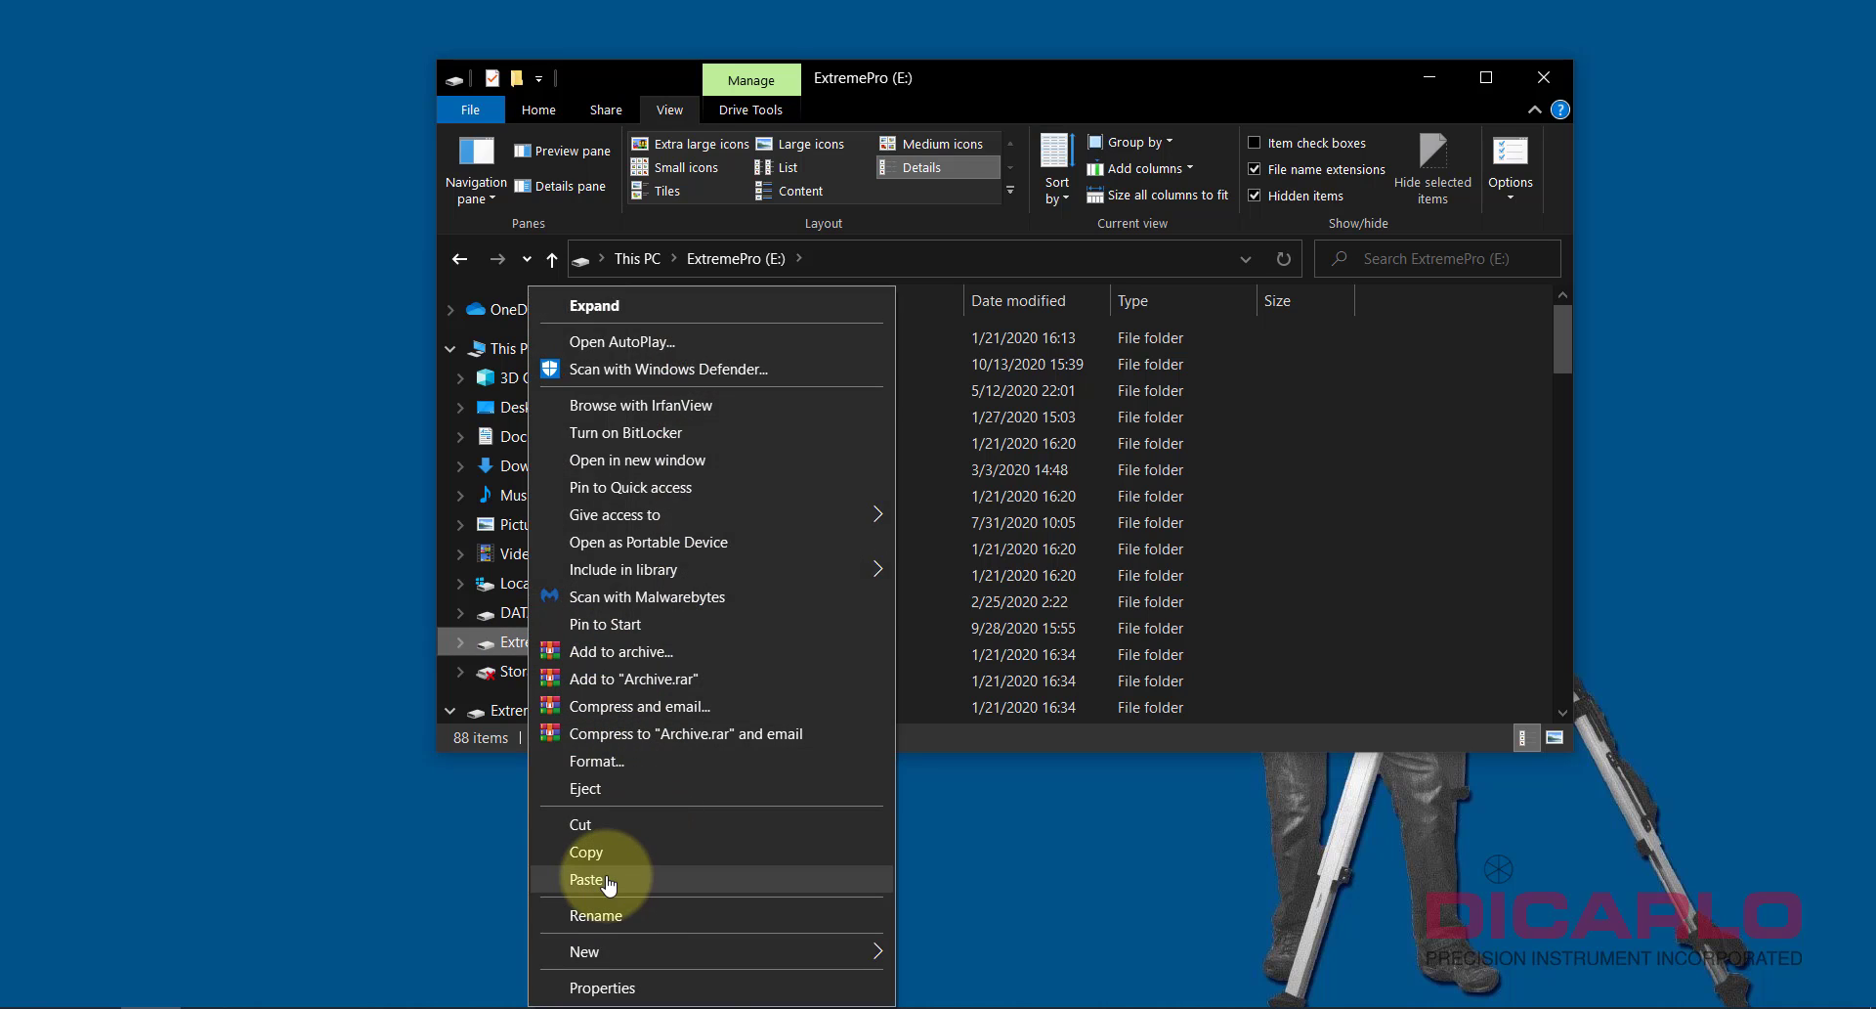
click(589, 879)
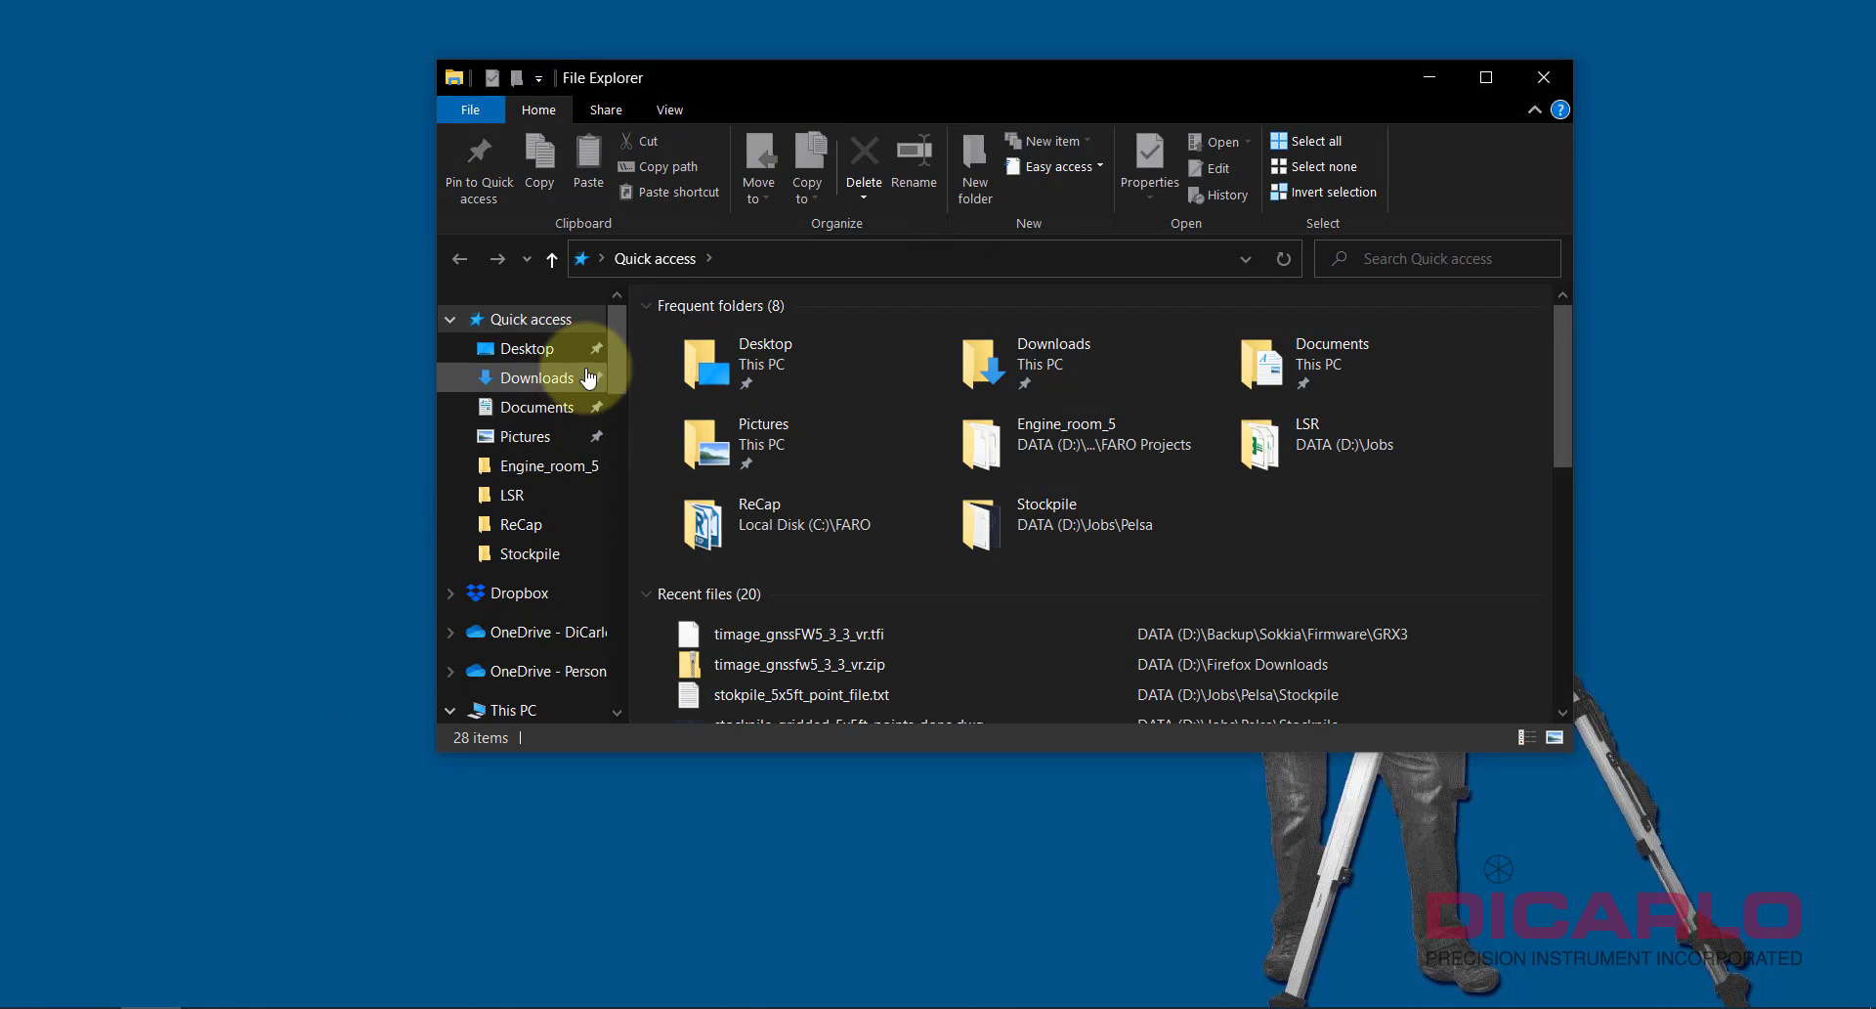
Step: Navigate from Local Disk (C:) through Users into the user's profile folder
scroll(620, 354, down, 1)
scroll(612, 367, down, 6)
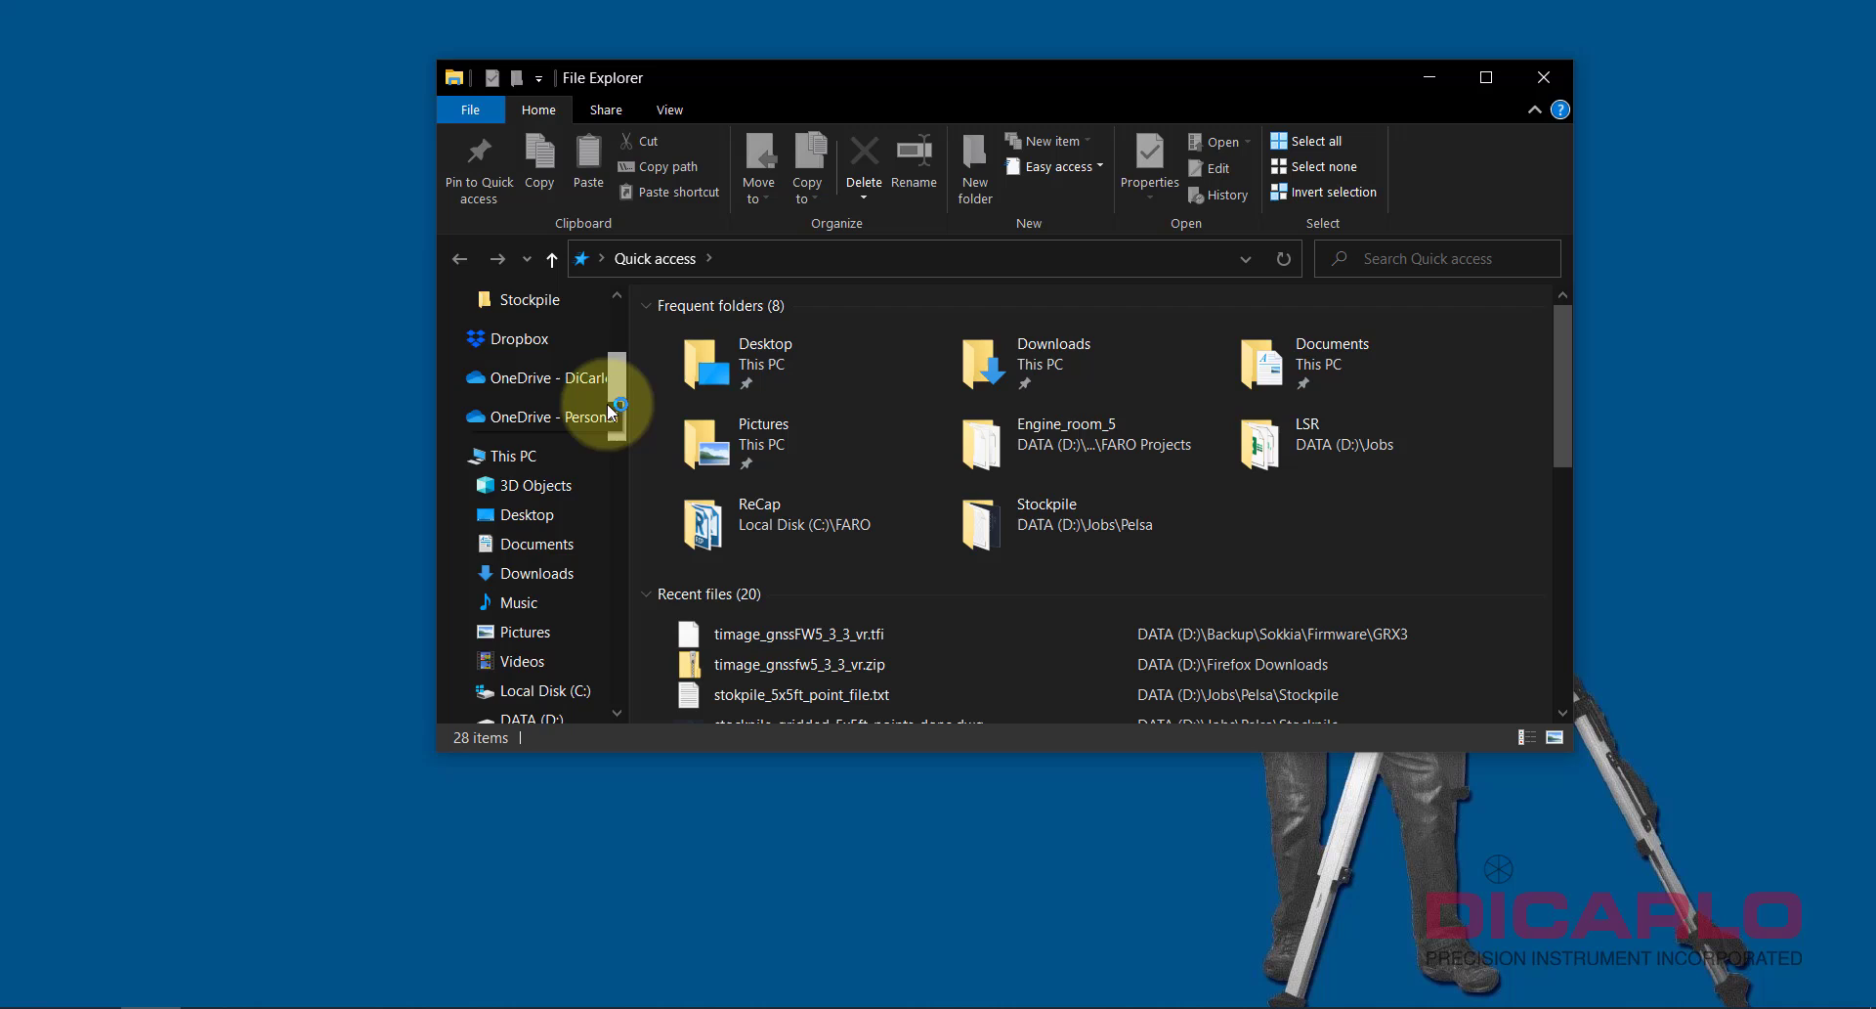
scroll(607, 372, up, 7)
drag(604, 358, 610, 454)
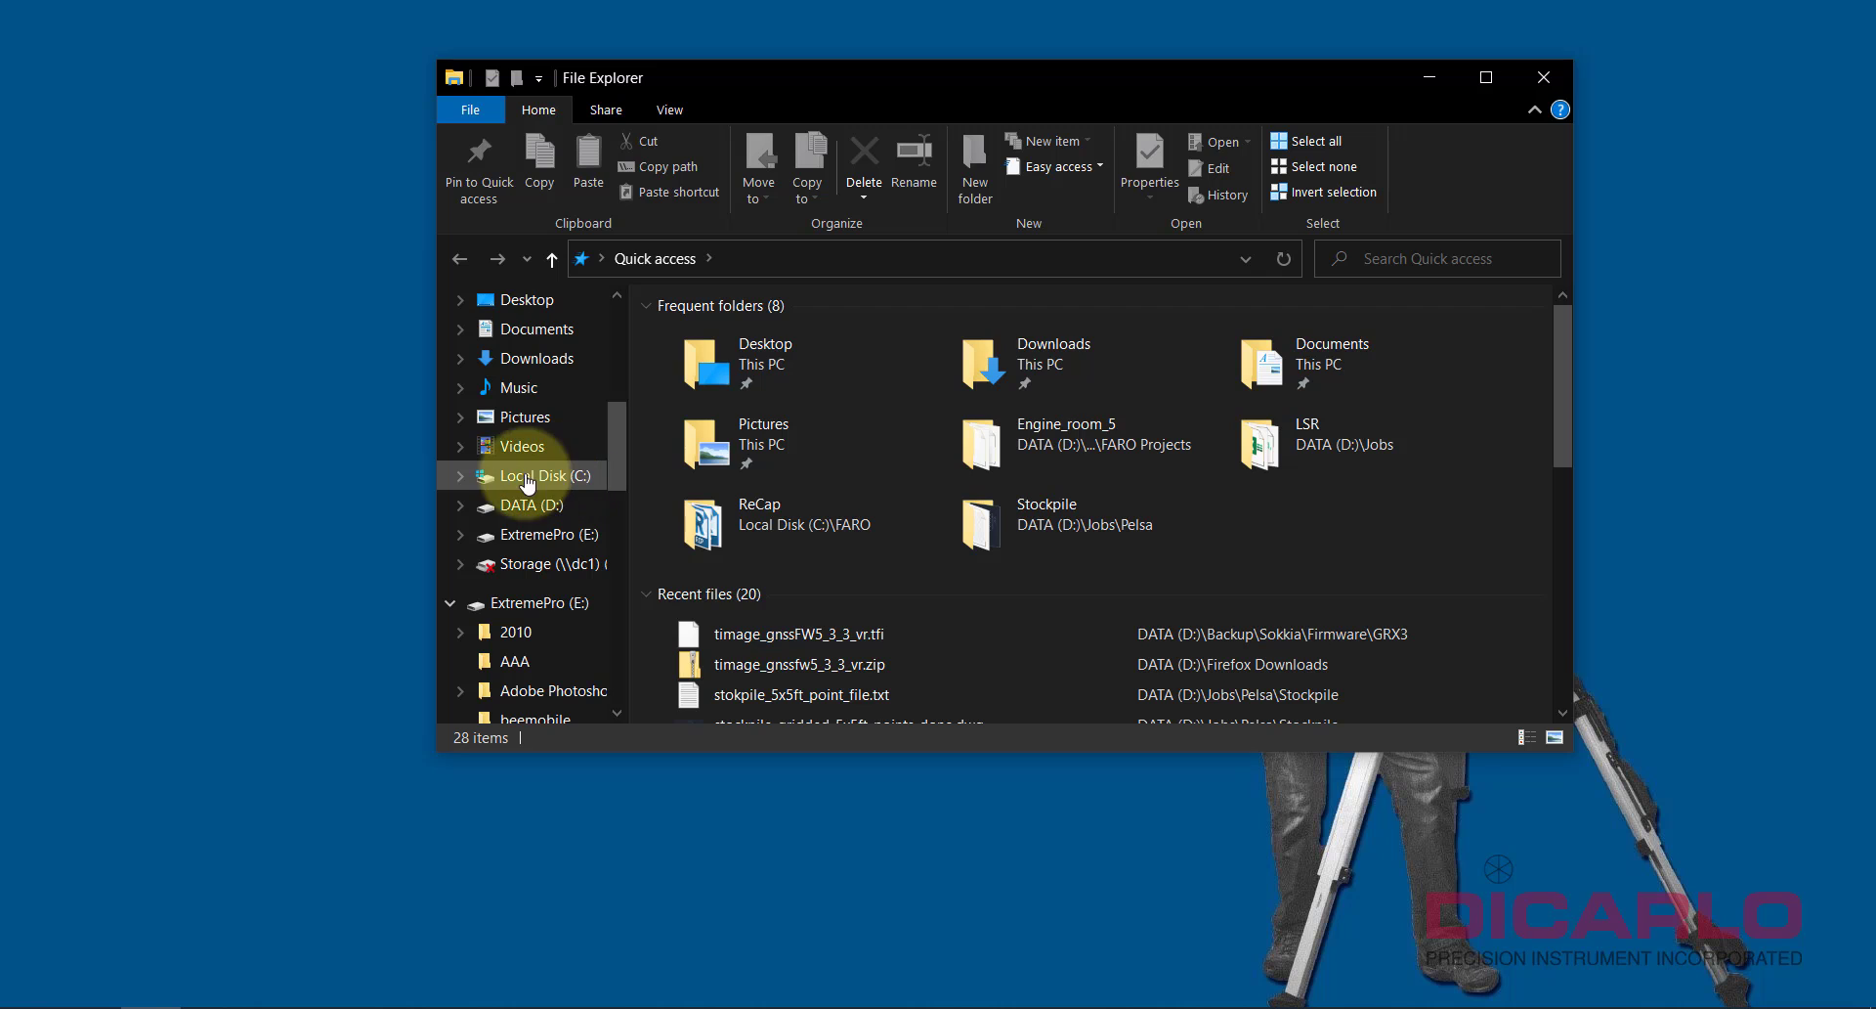
click(540, 477)
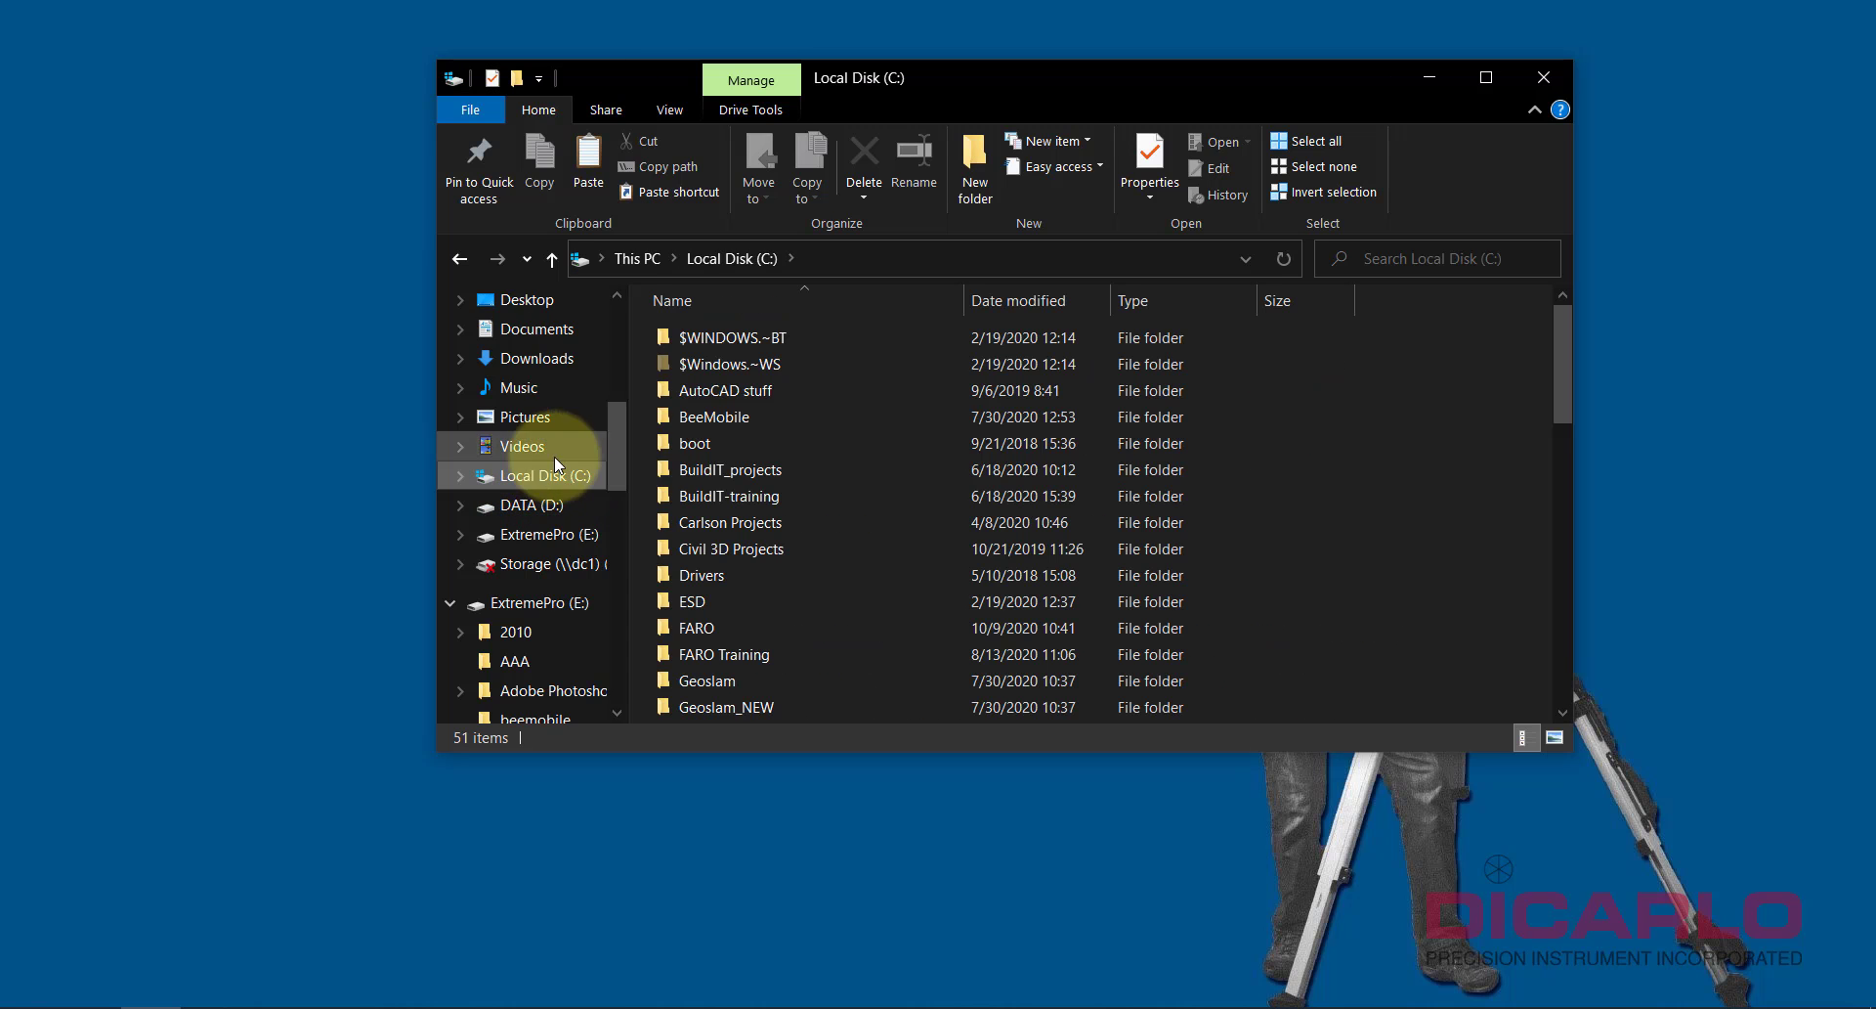
scroll(847, 467, down, 4)
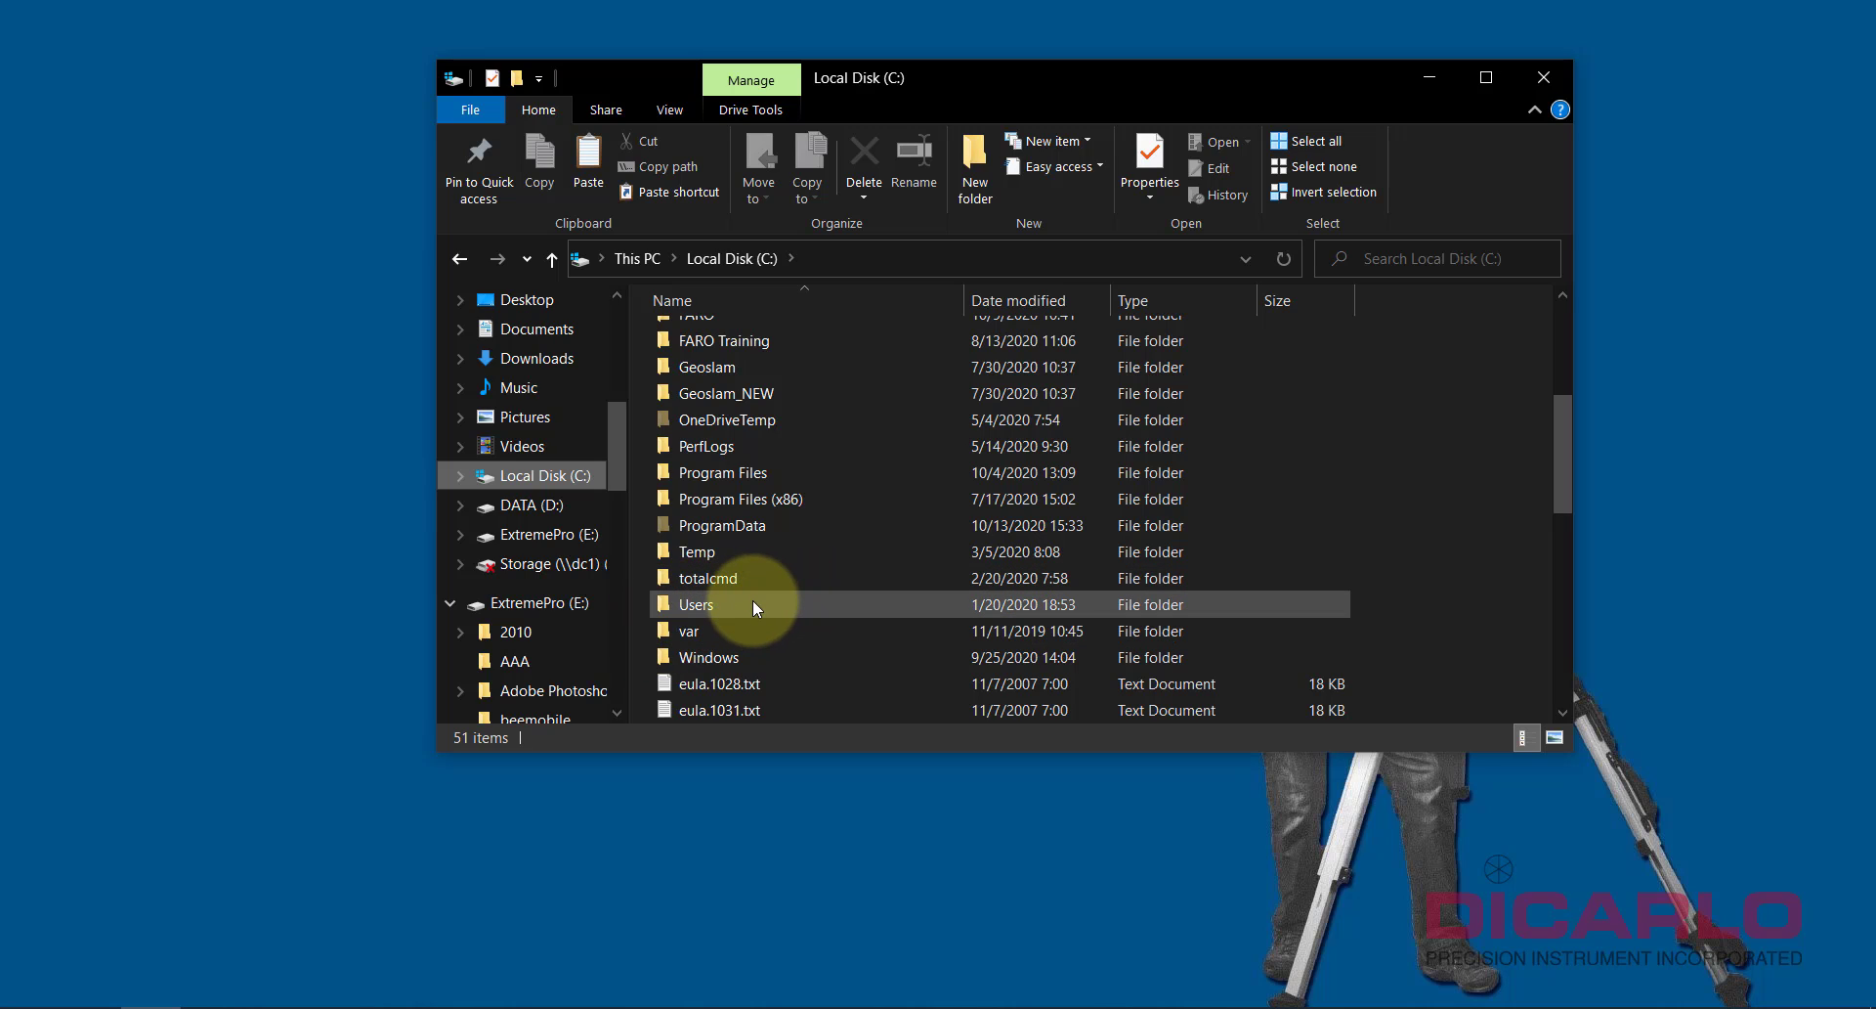
double_click(696, 604)
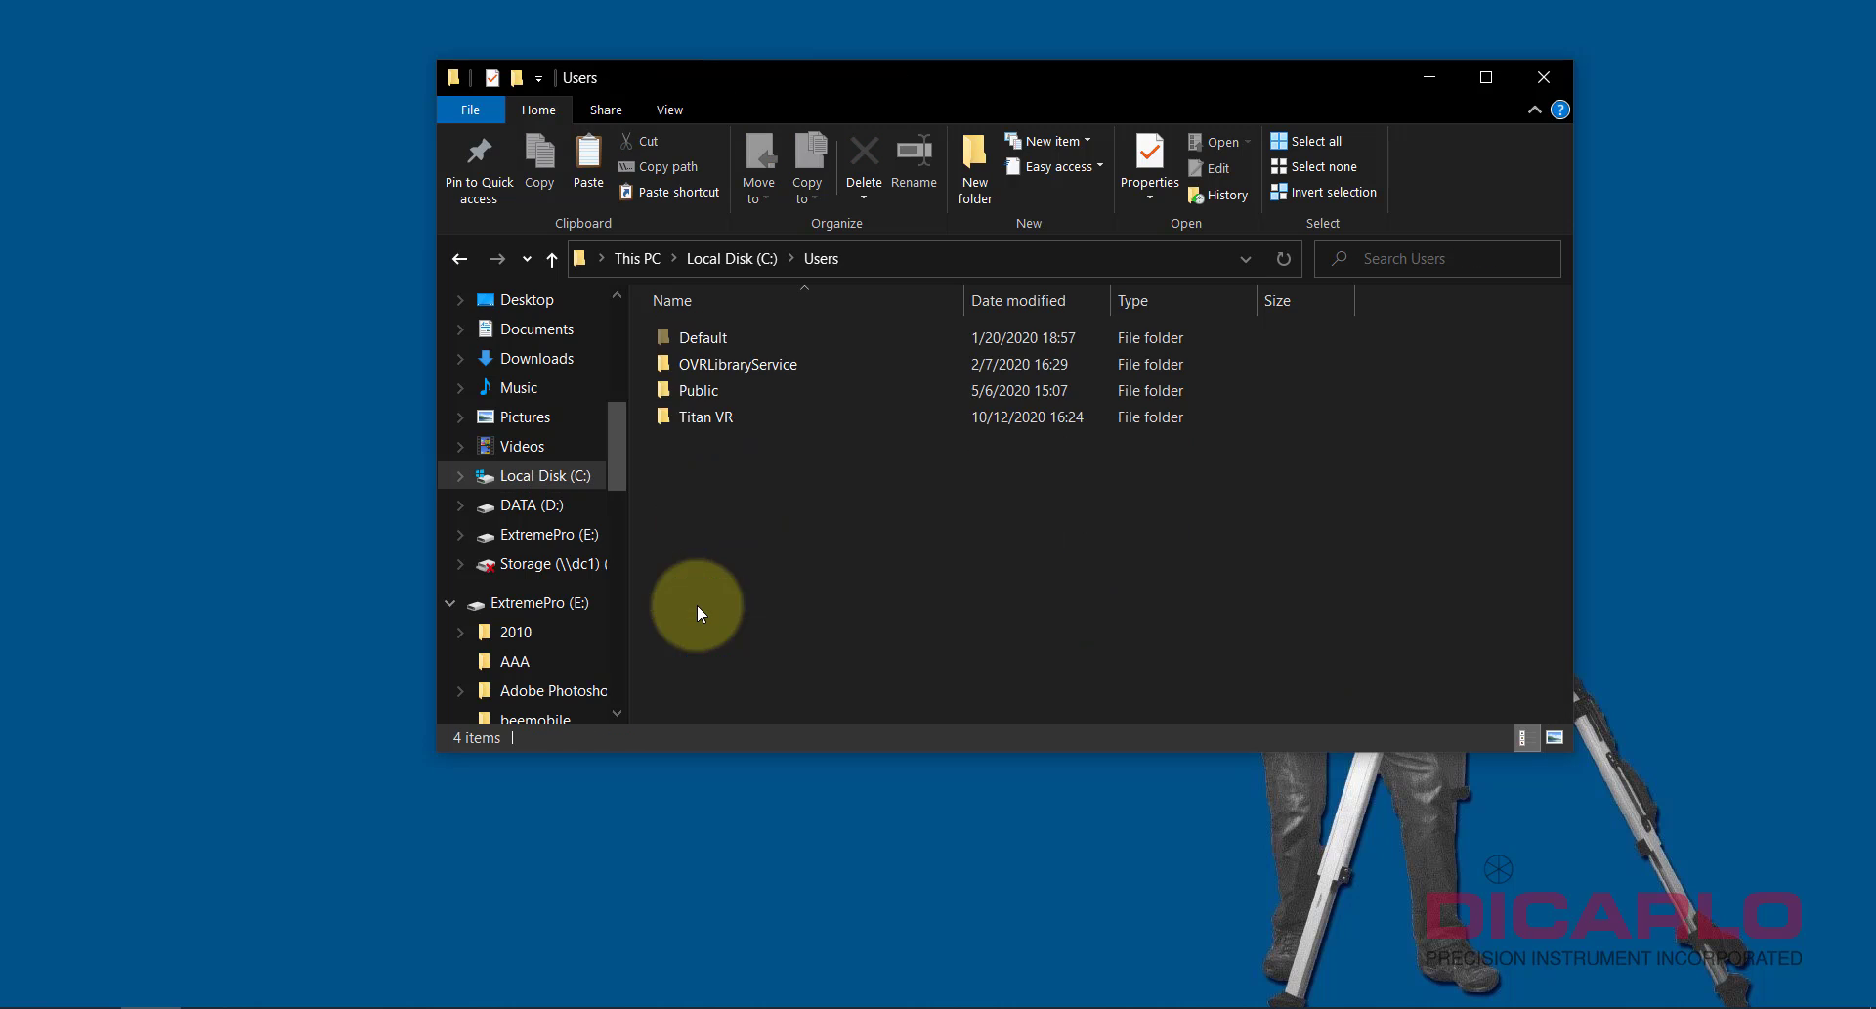
double_click(711, 416)
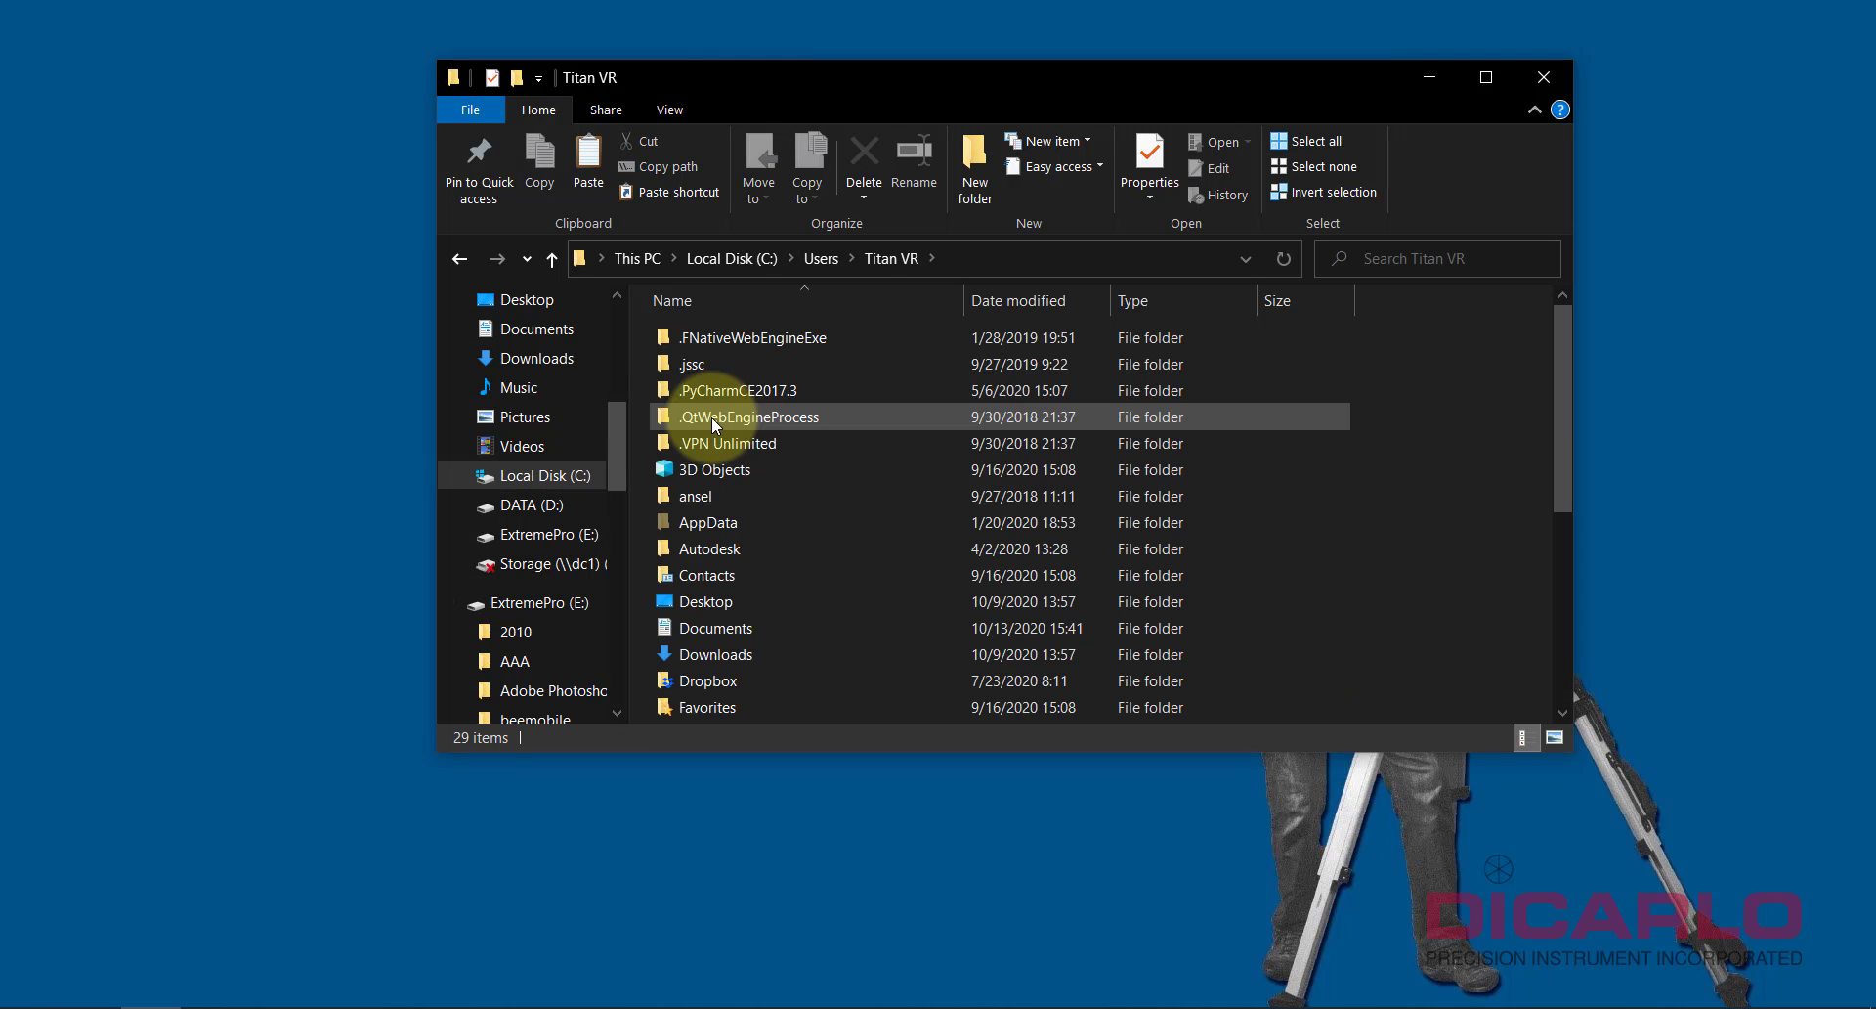
Step: Open AppData\Roaming\MAGNET Field PC and scroll to the 1,104 KB Styles.tsstyles
double_click(752, 520)
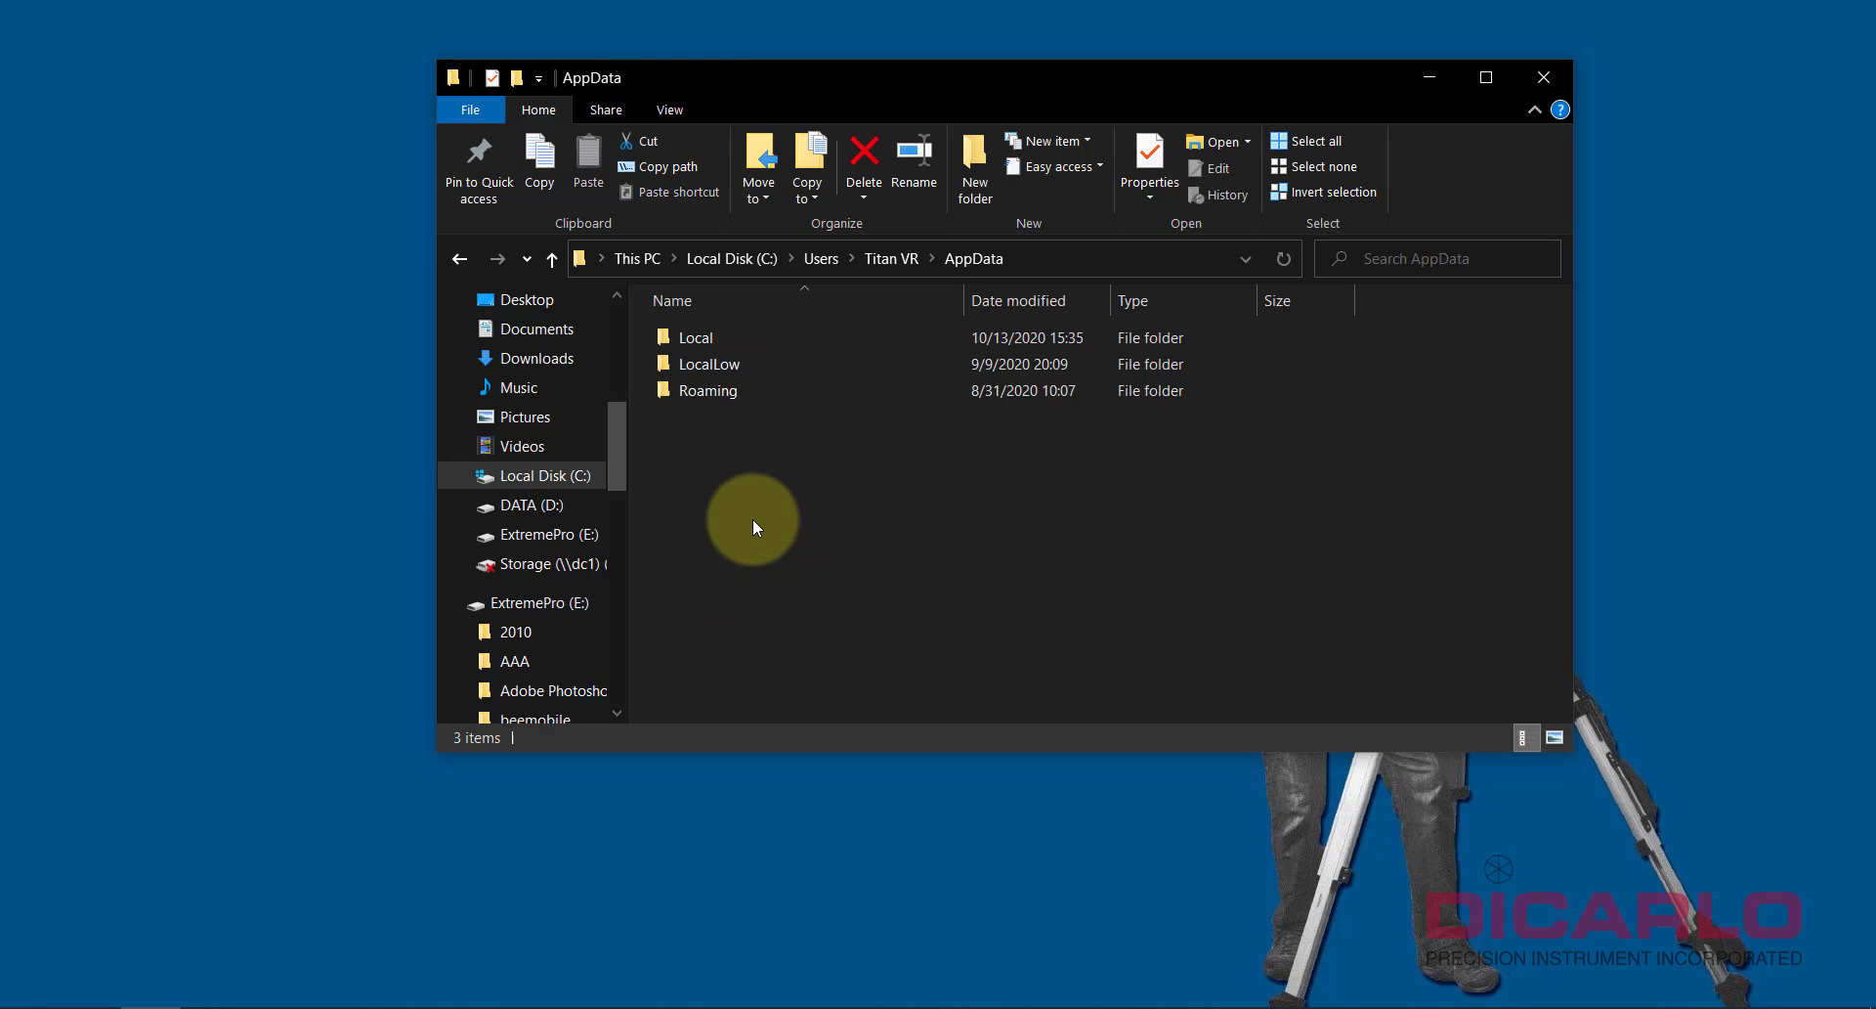
double_click(710, 389)
scroll(815, 496, down, 3)
scroll(815, 497, down, 4)
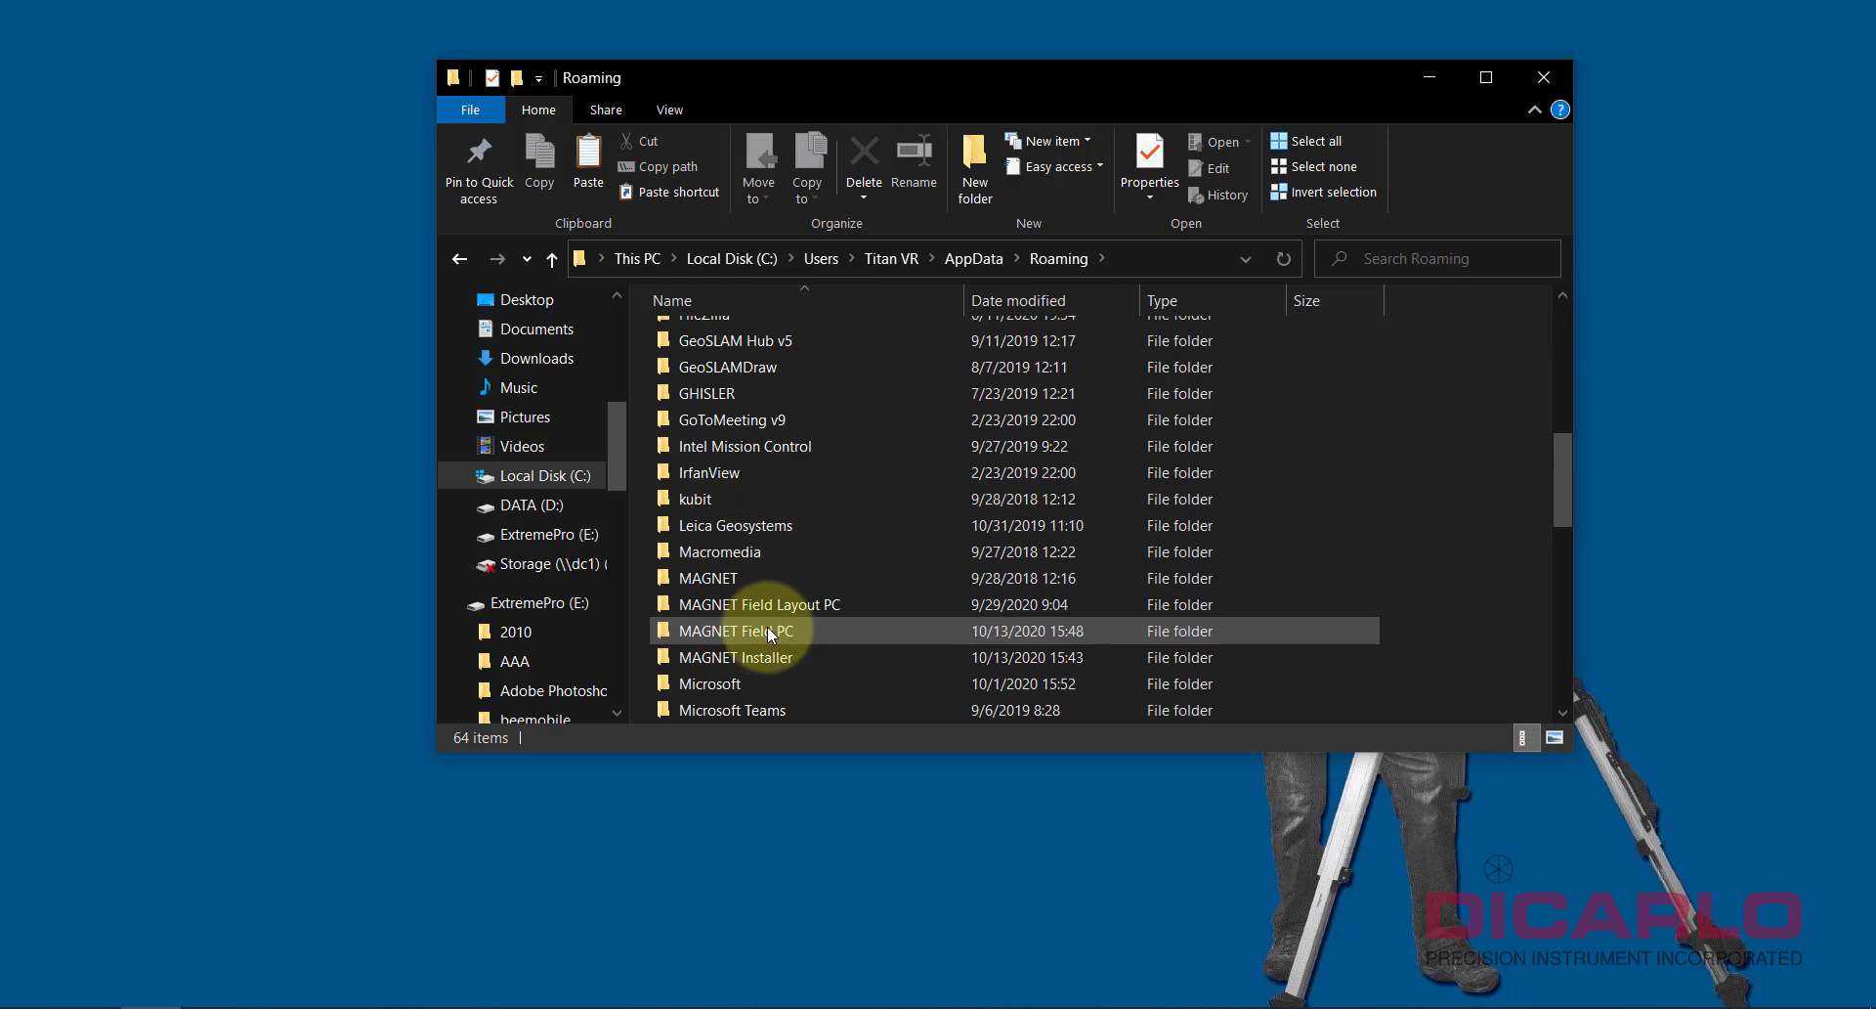
mouse_move(790, 639)
double_click(733, 631)
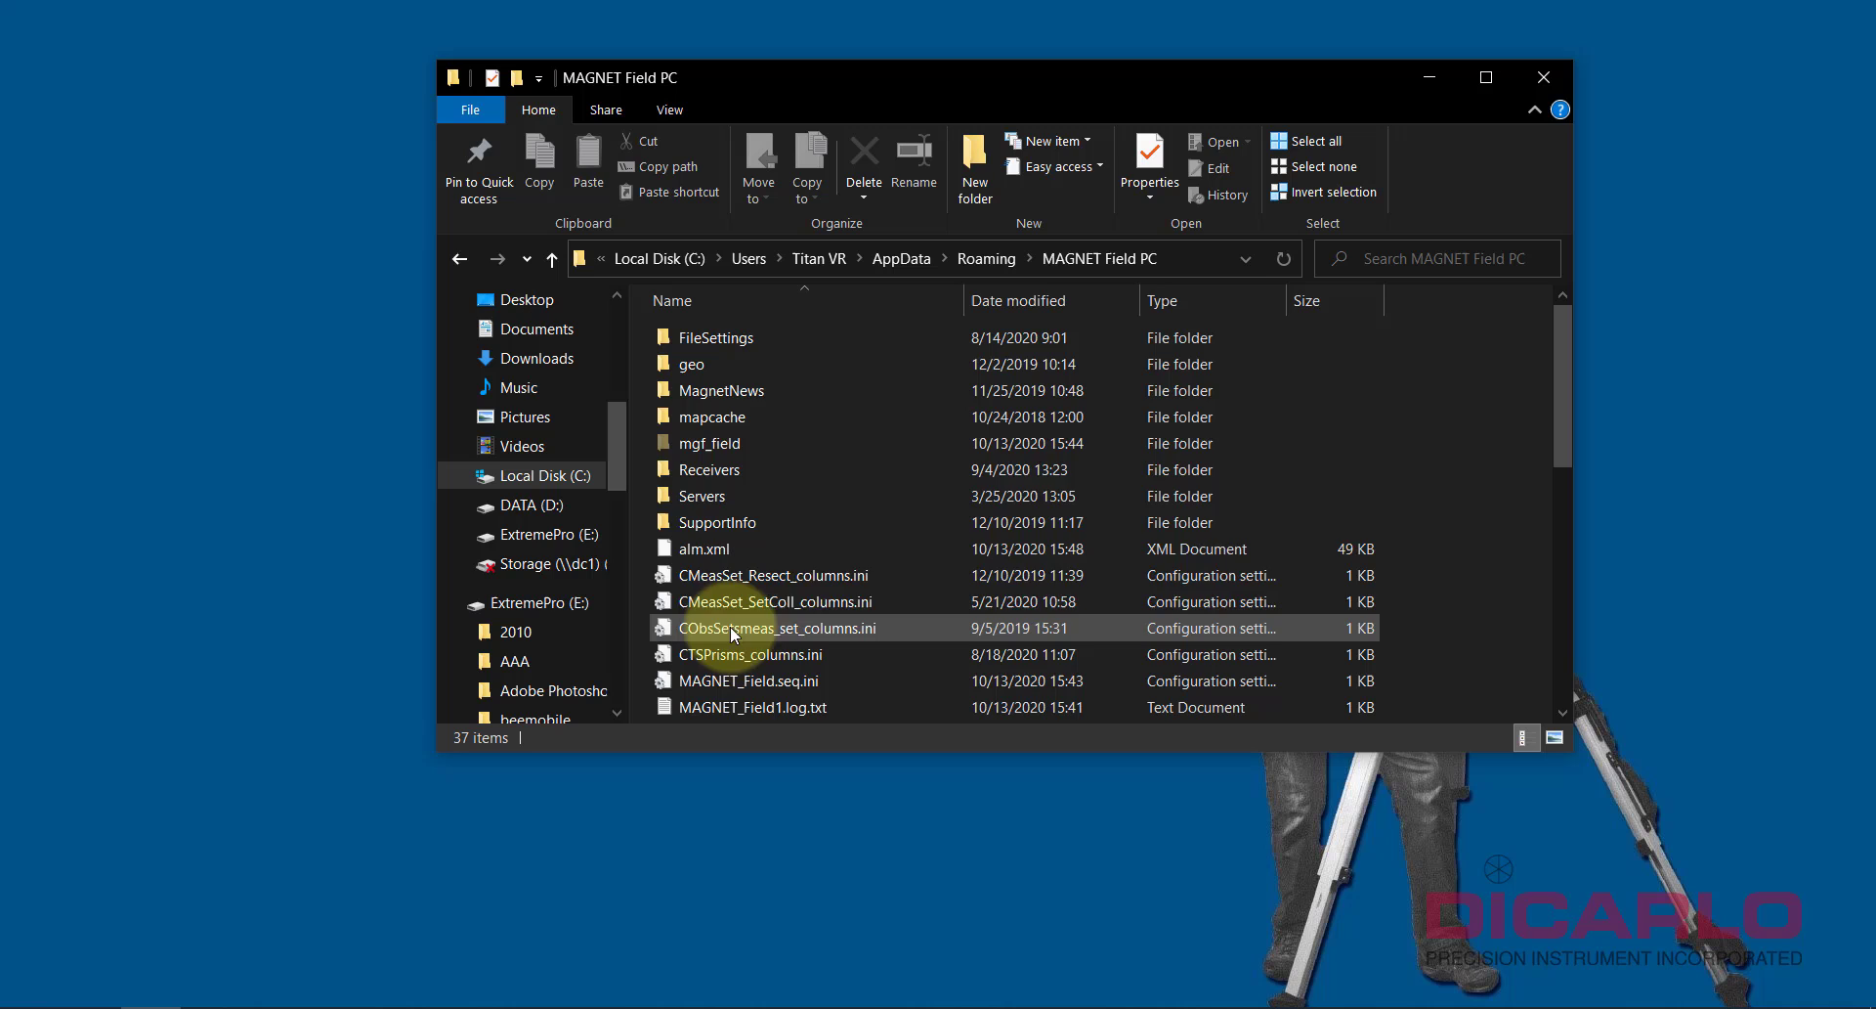
scroll(978, 578, down, 3)
scroll(982, 577, down, 4)
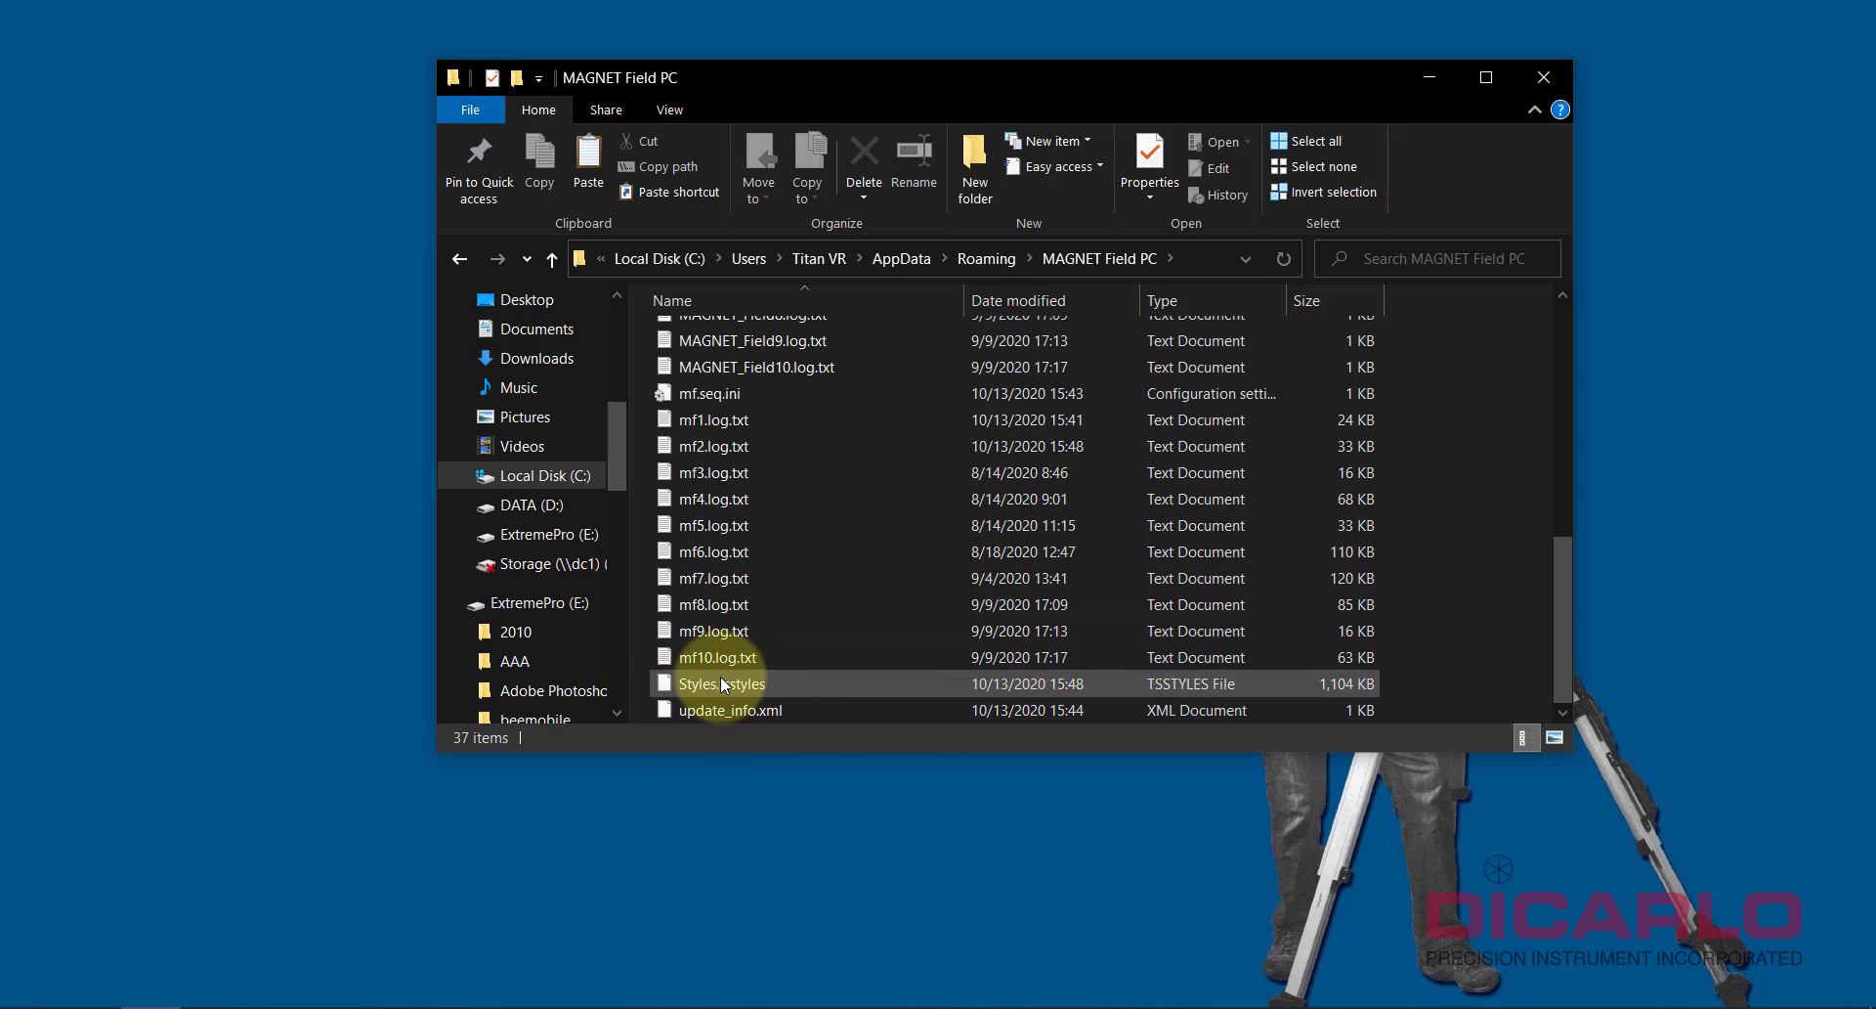
mouse_move(785, 688)
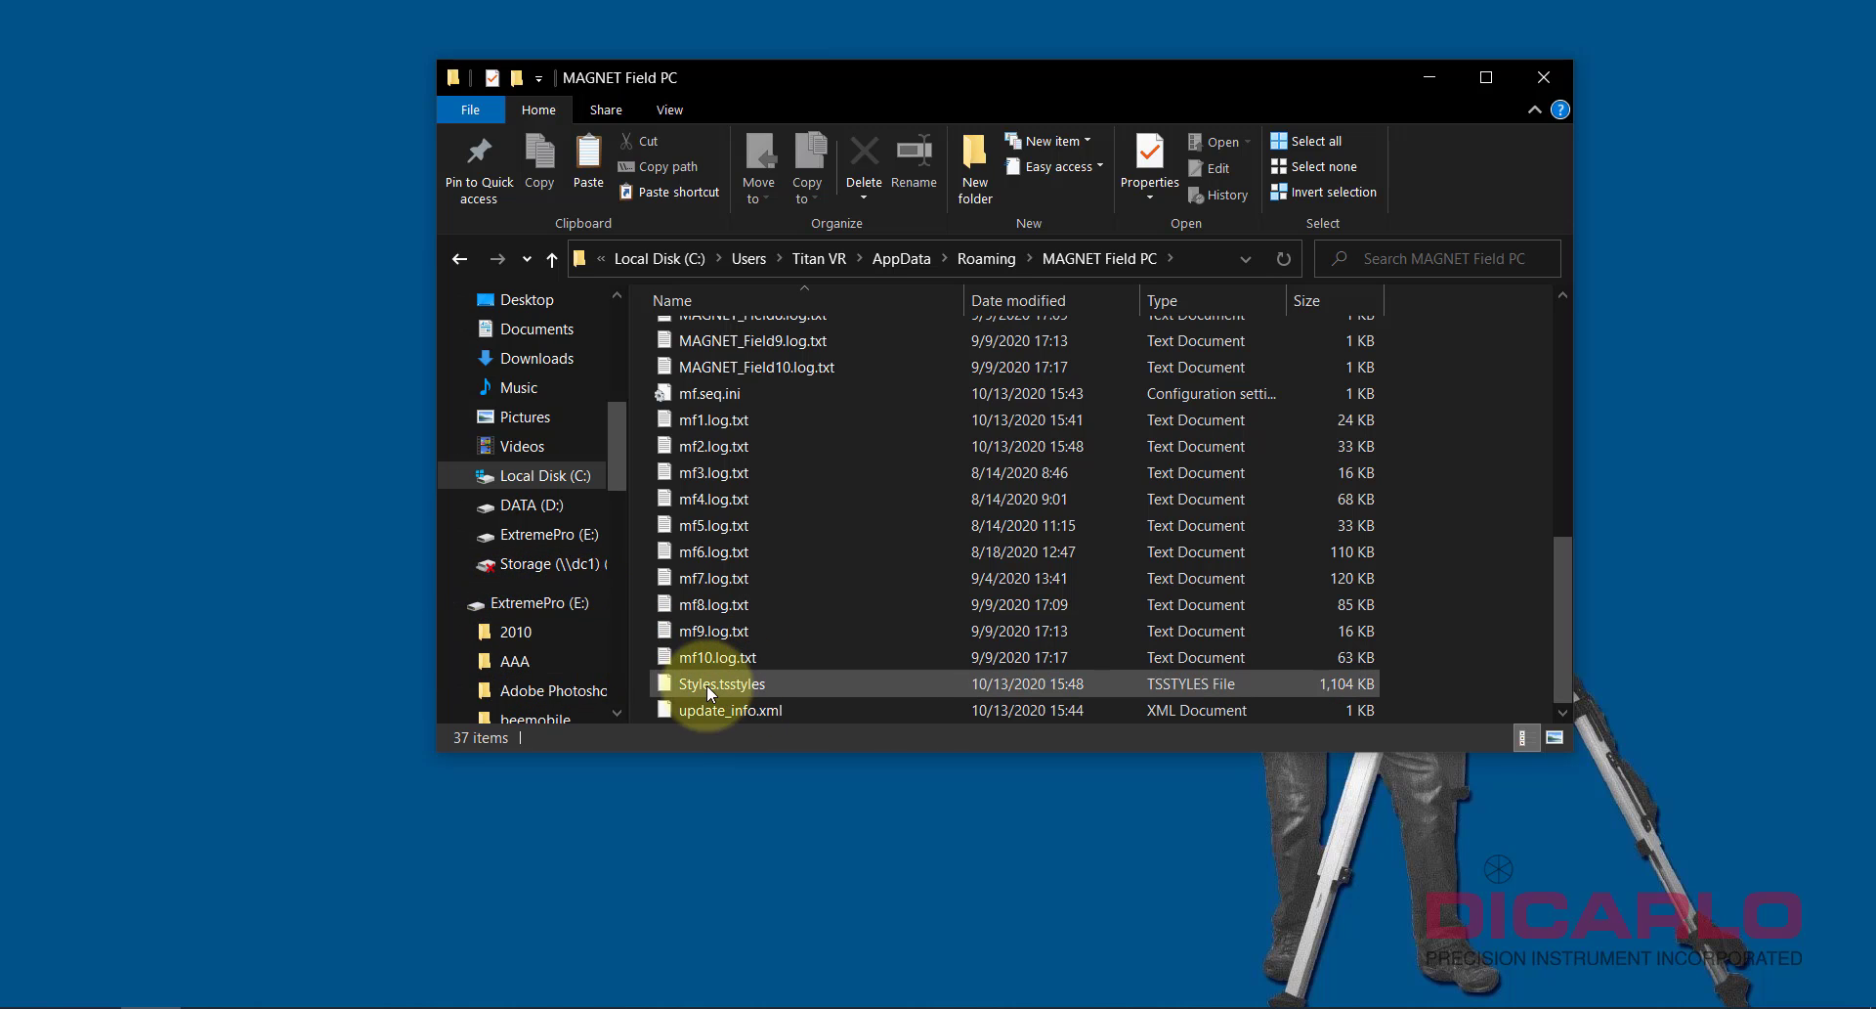
Step: Copy Styles.tsstyles from the AAA folder on ExtremePro (E:)
click(514, 663)
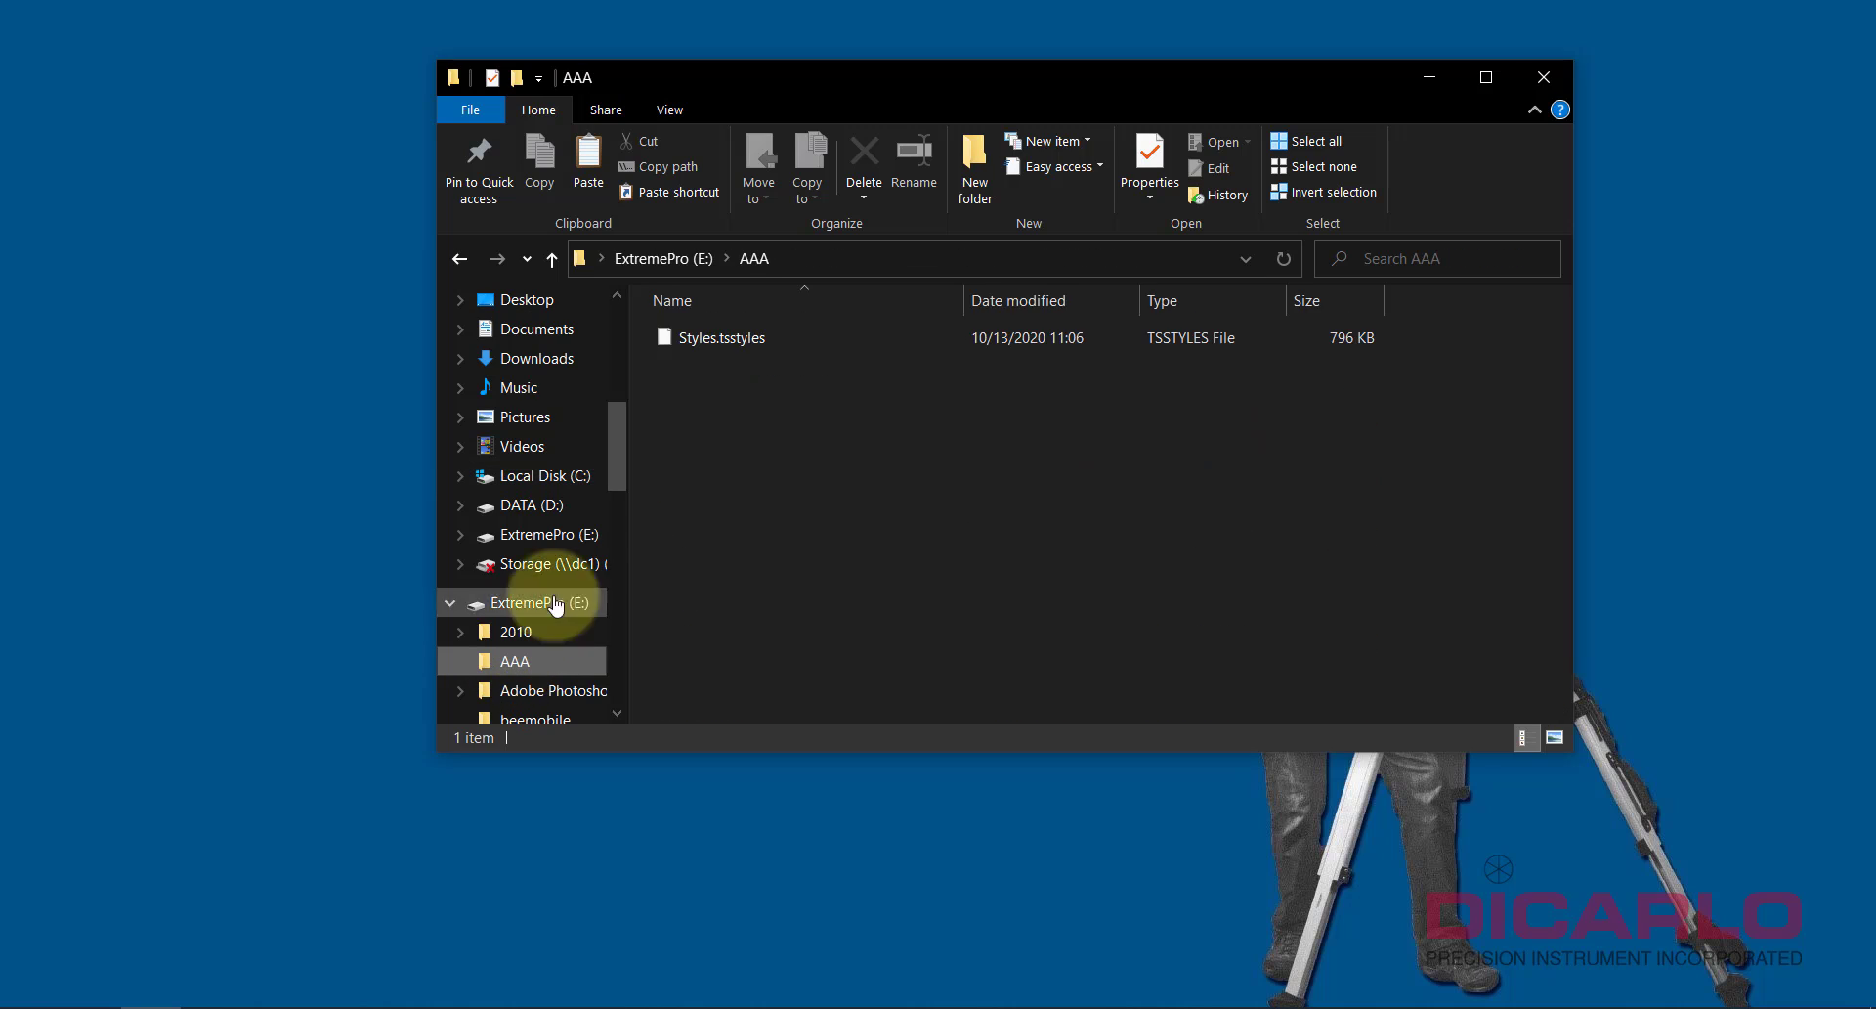
click(731, 338)
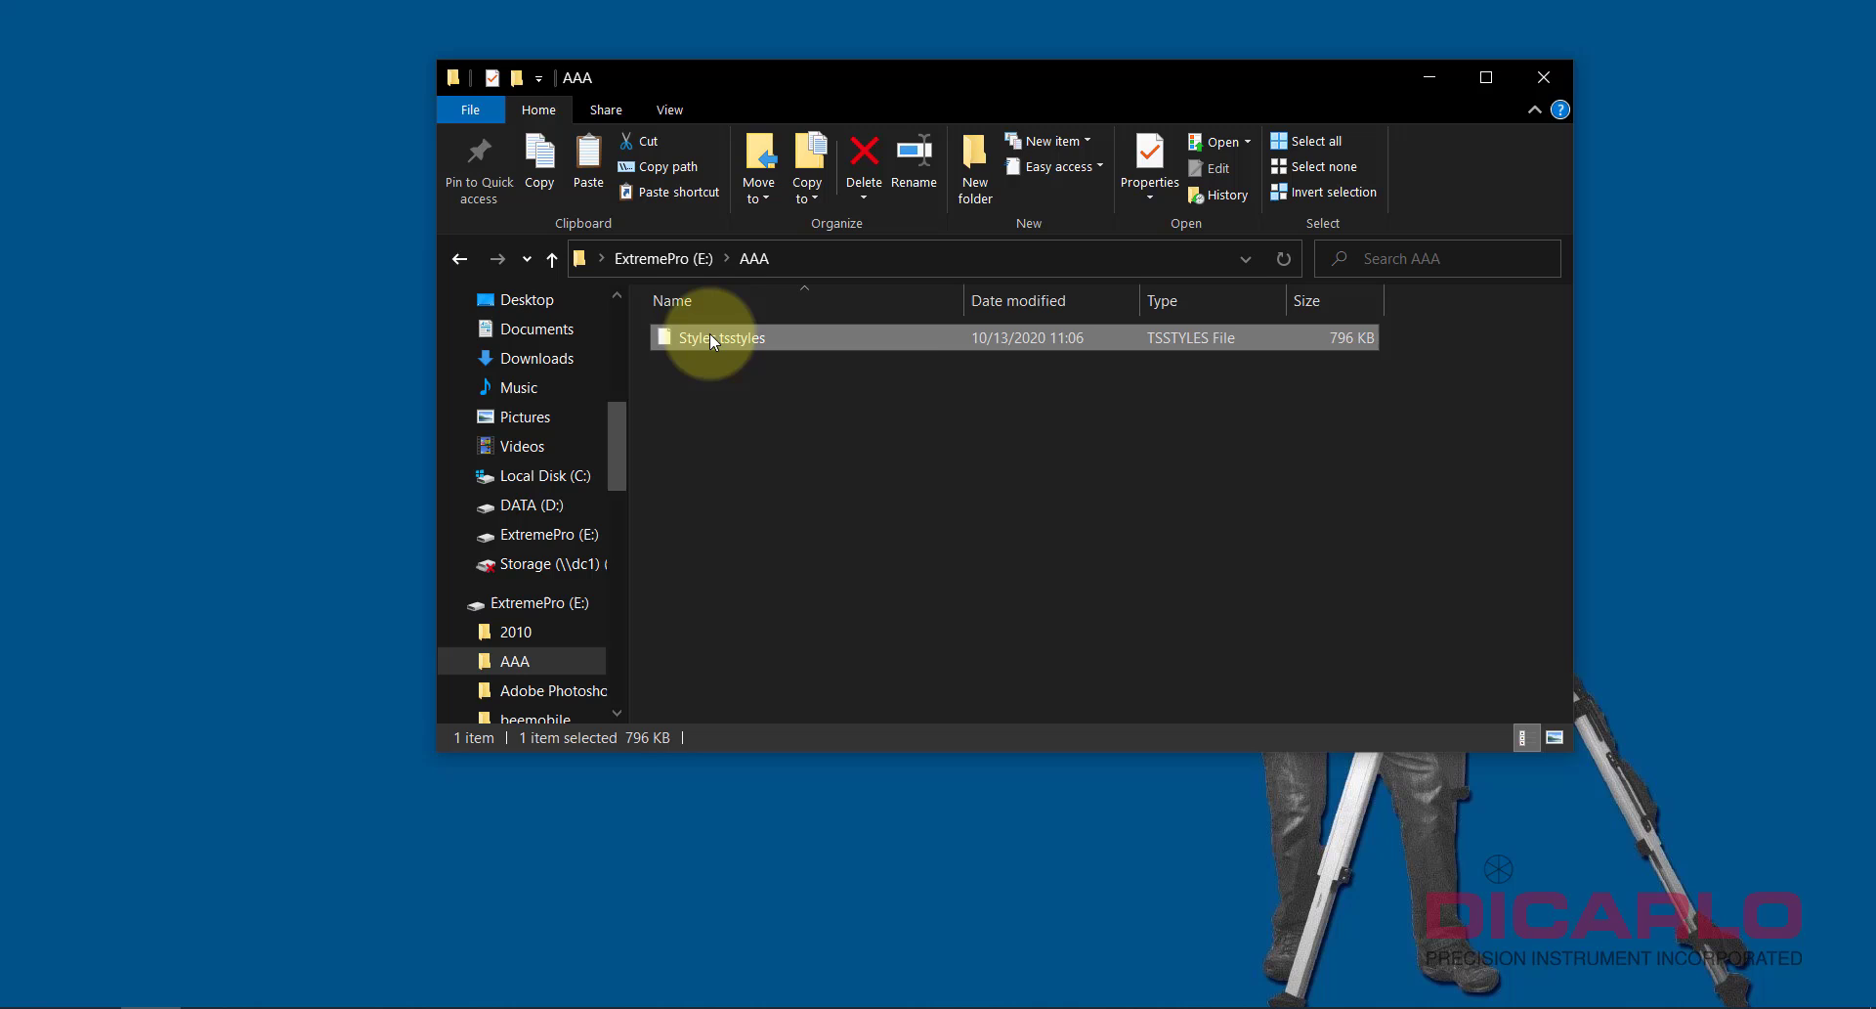
right_click(724, 335)
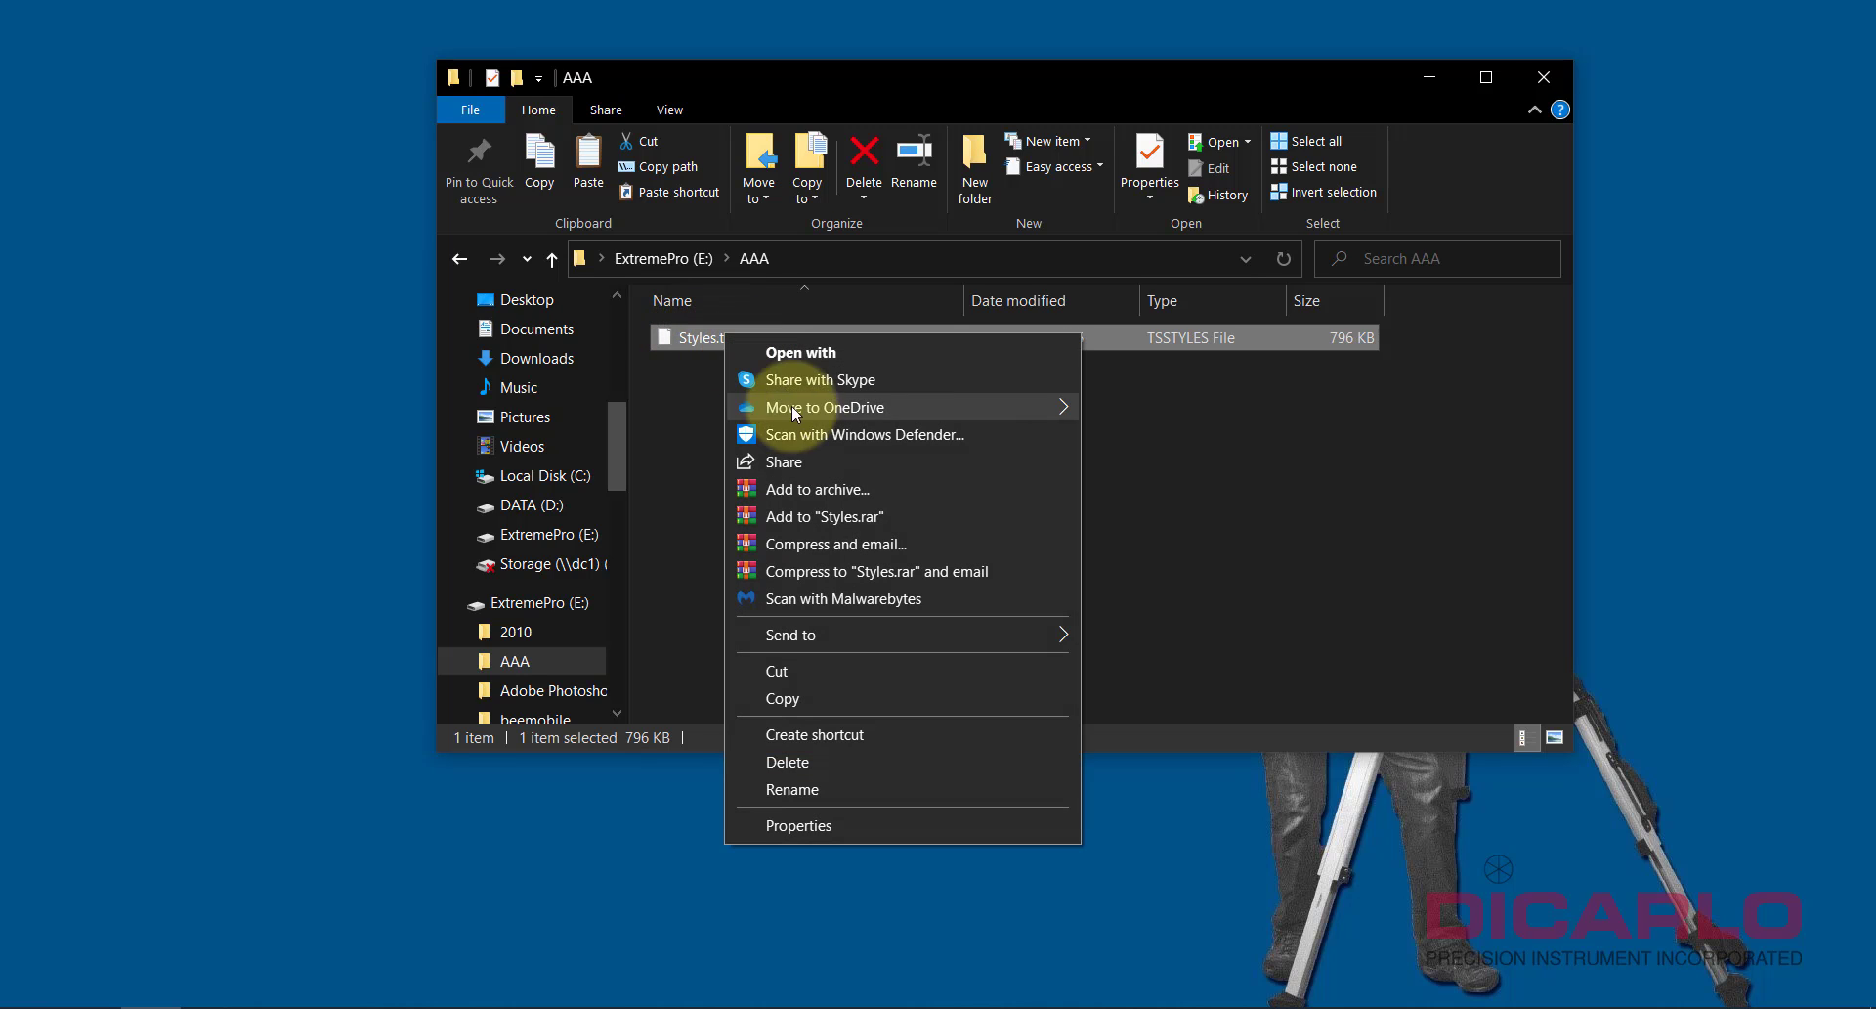
click(811, 697)
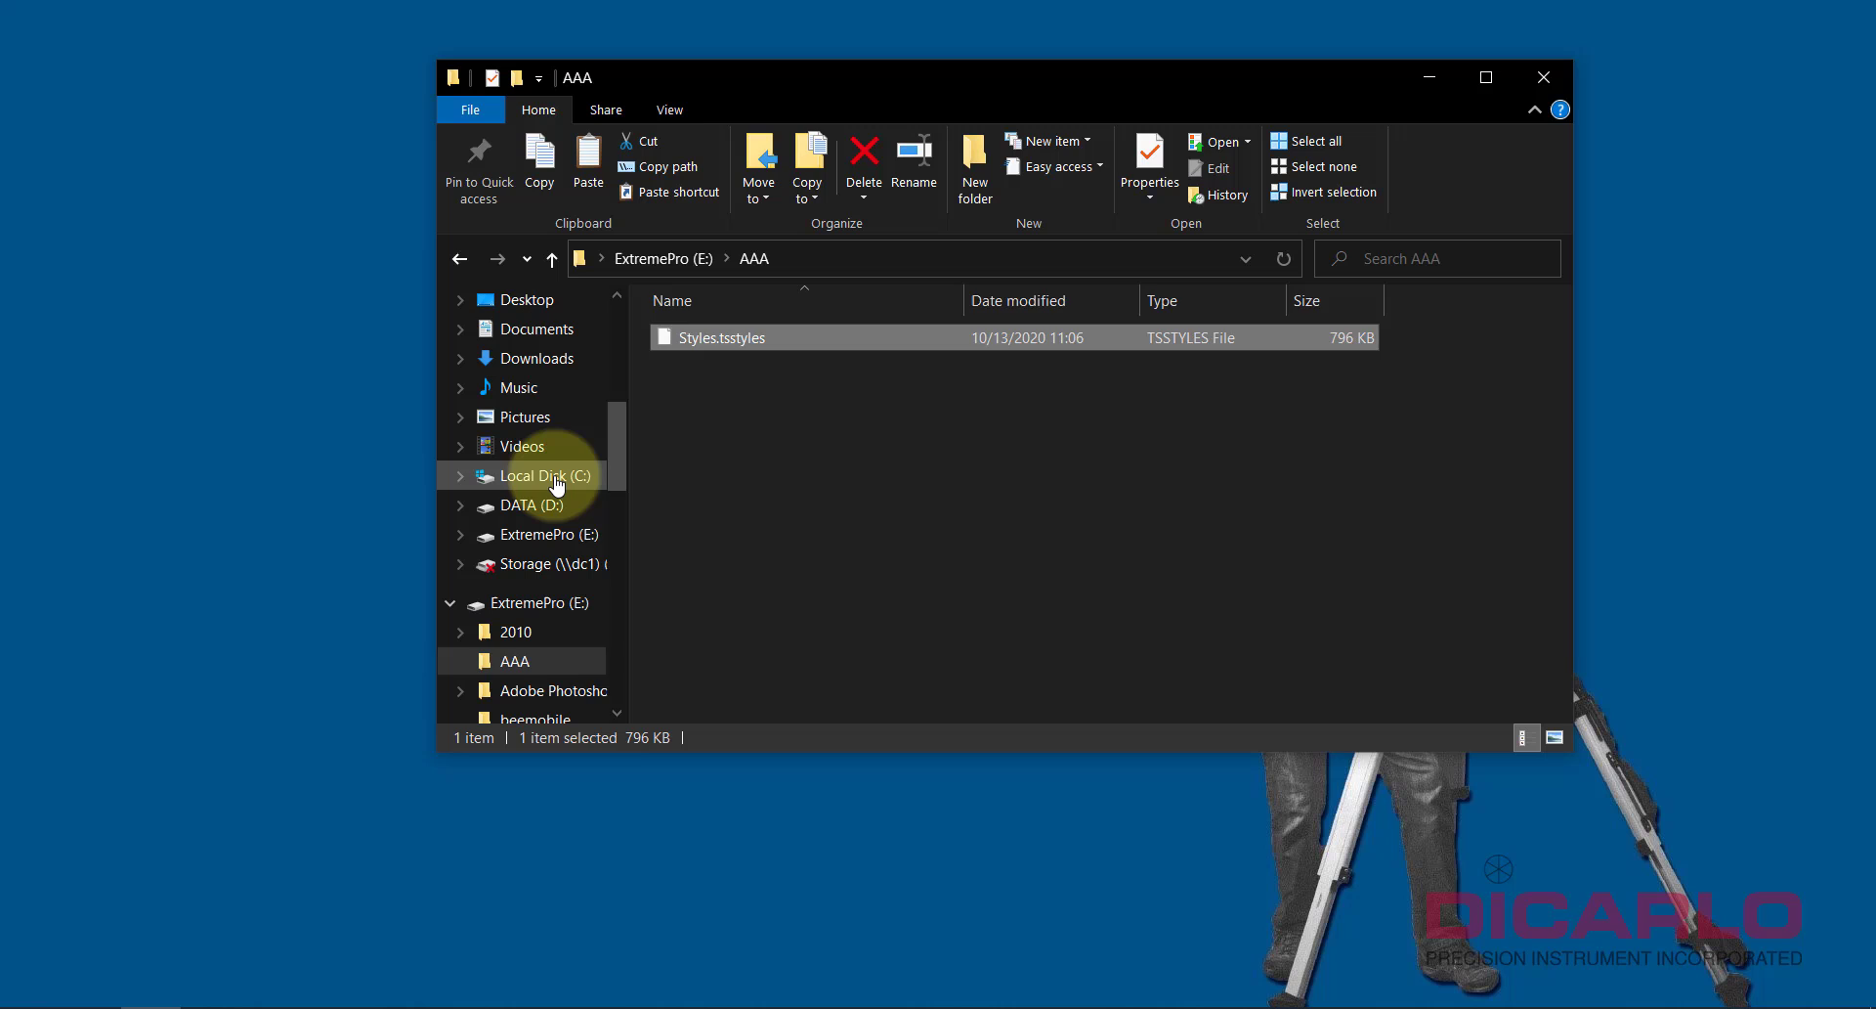
Step: Navigate to the user's AppData\Roaming\MAGNET Field PC folder on Local Disk (C:)
click(557, 484)
scroll(755, 618, down, 3)
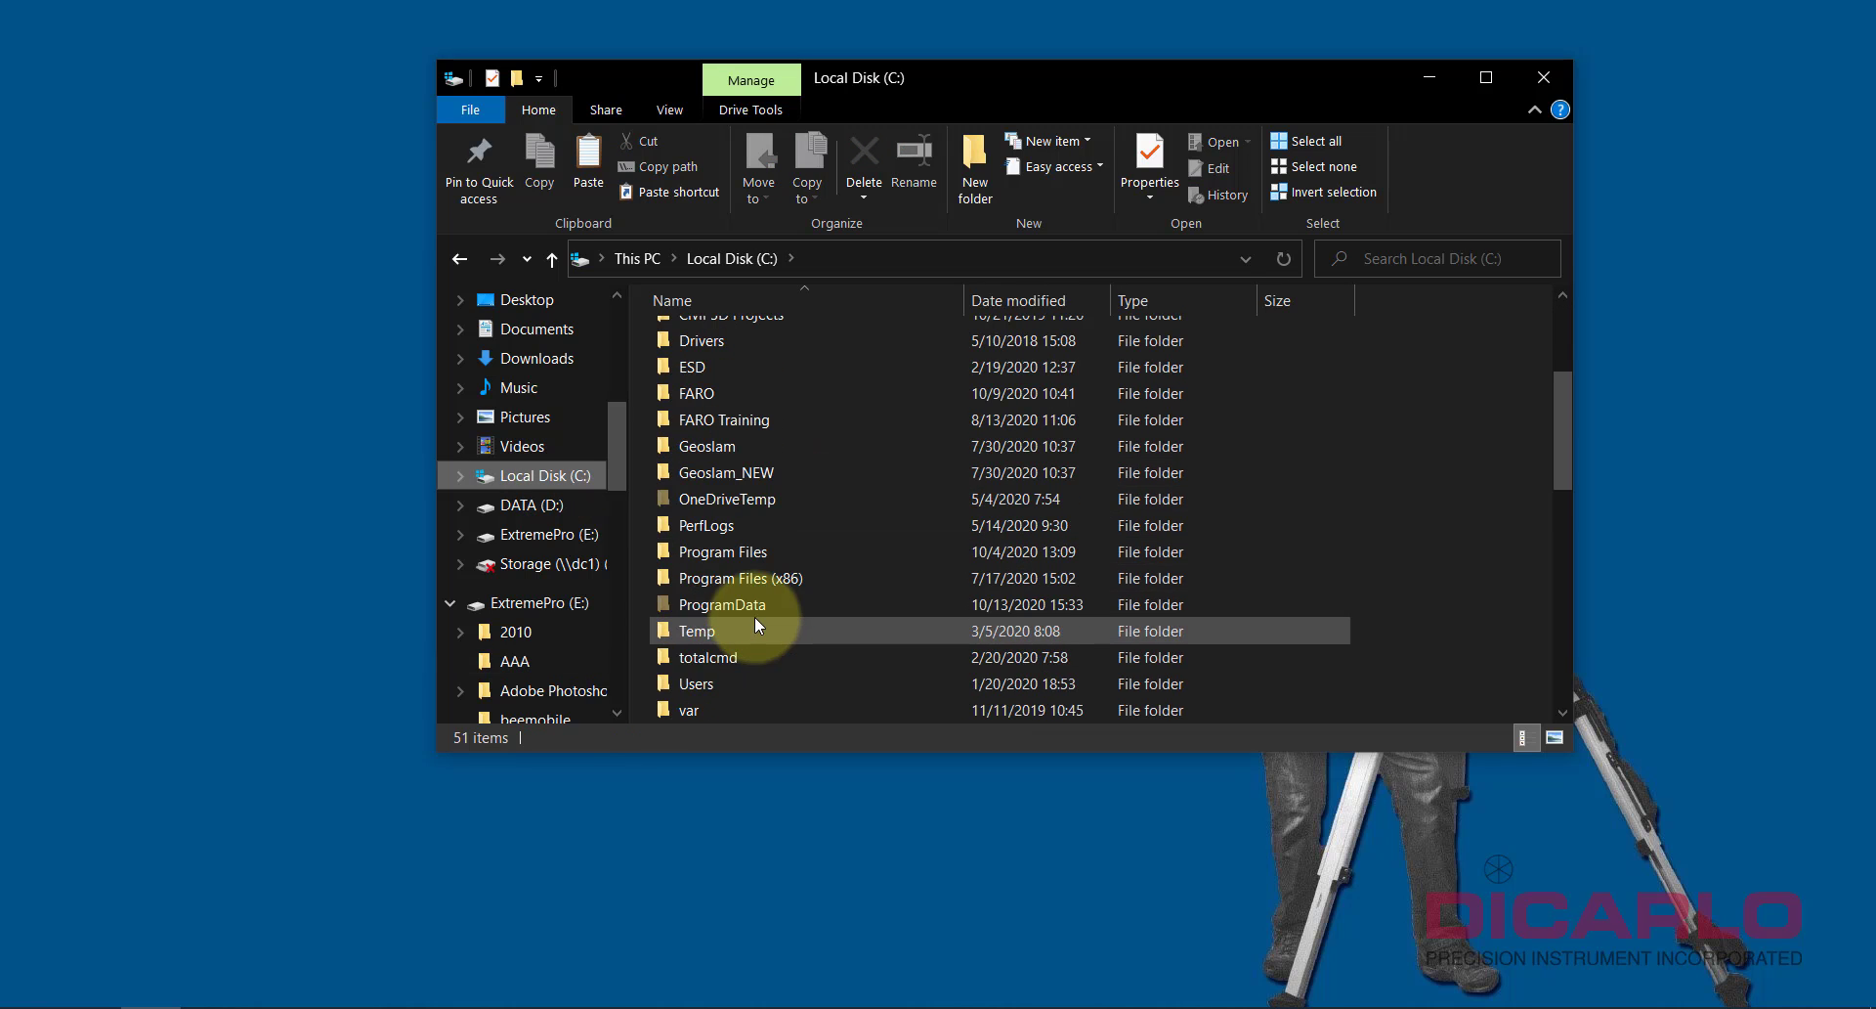
double_click(723, 684)
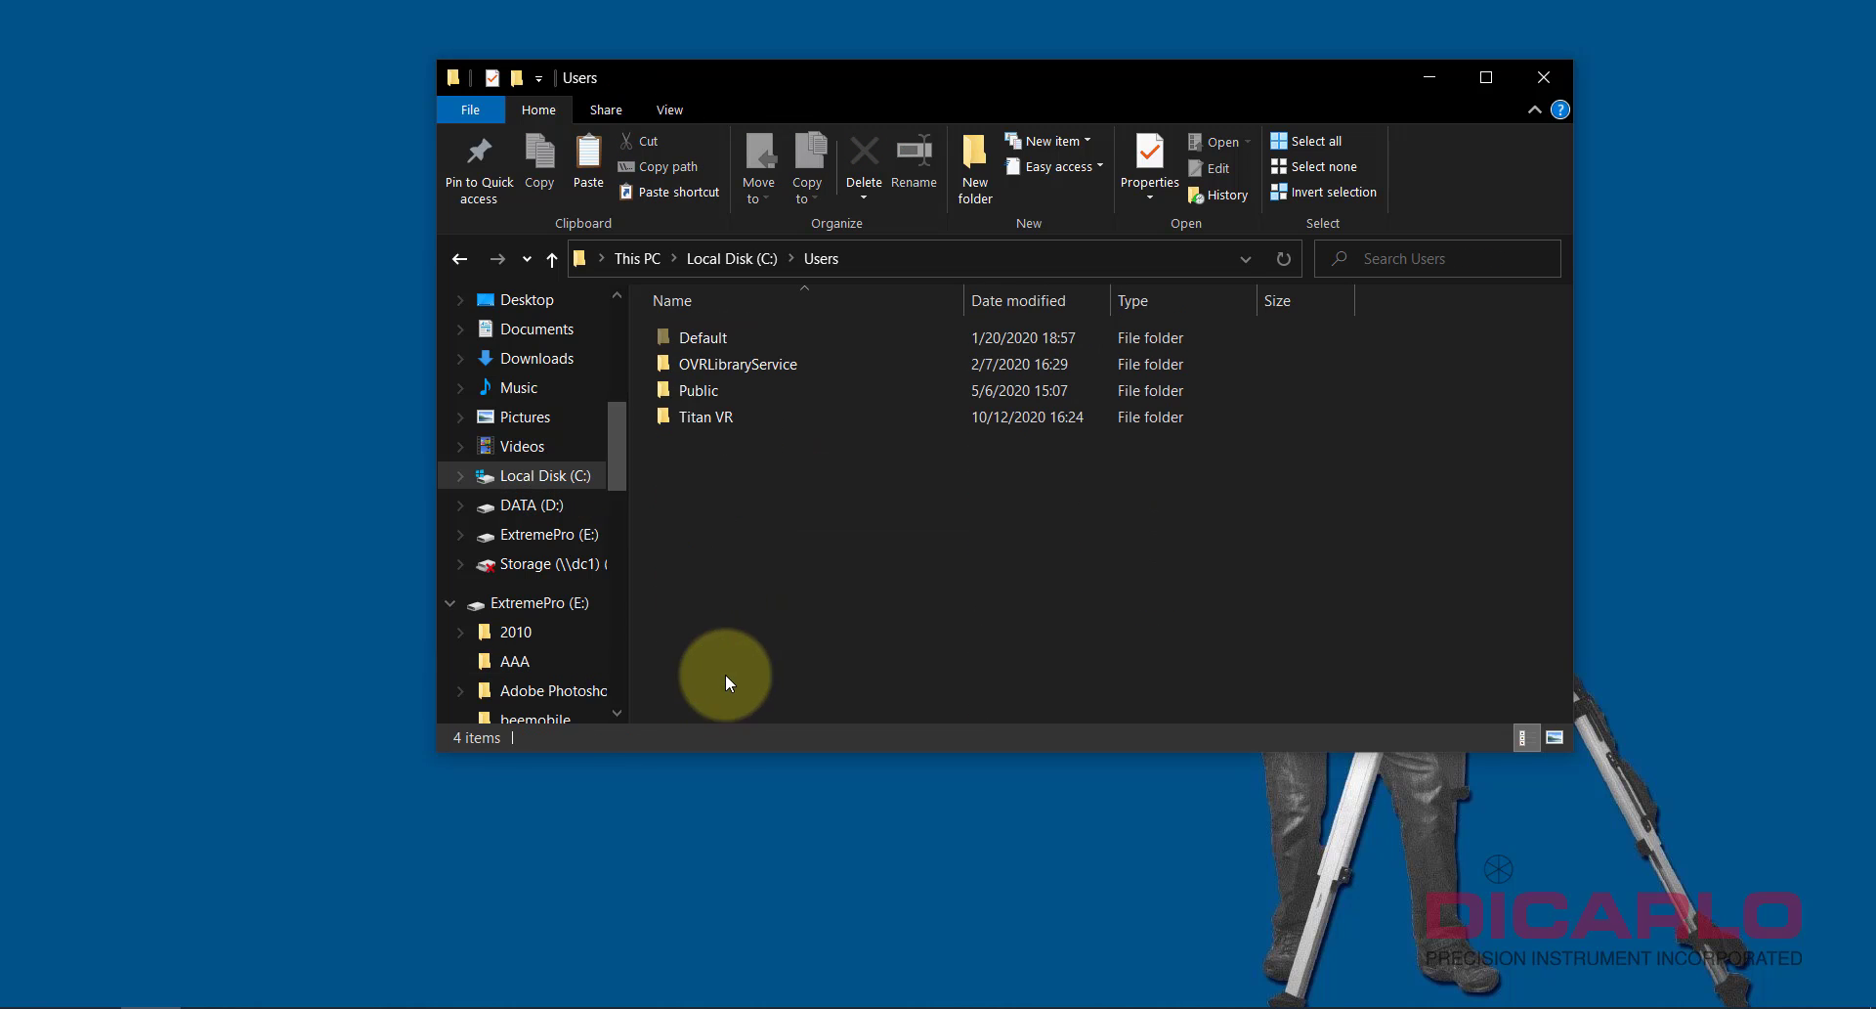
double_click(730, 412)
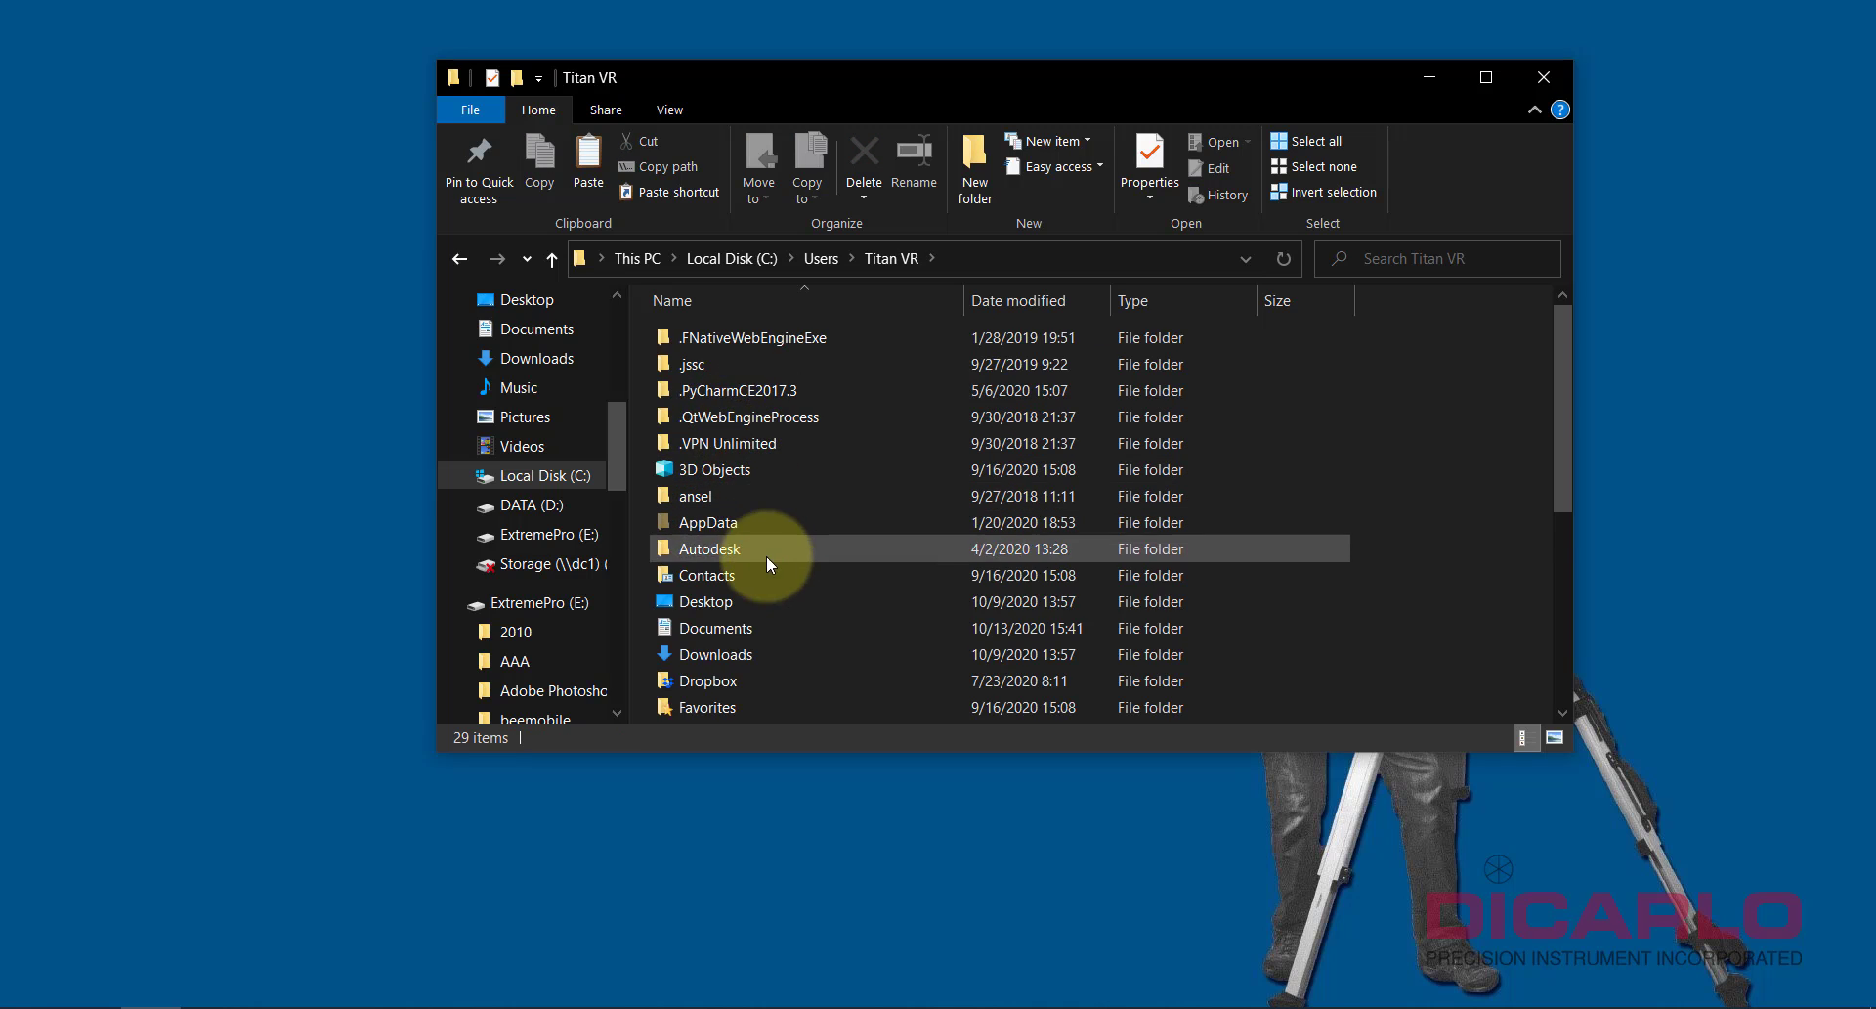
scroll(766, 567, down, 1)
double_click(739, 448)
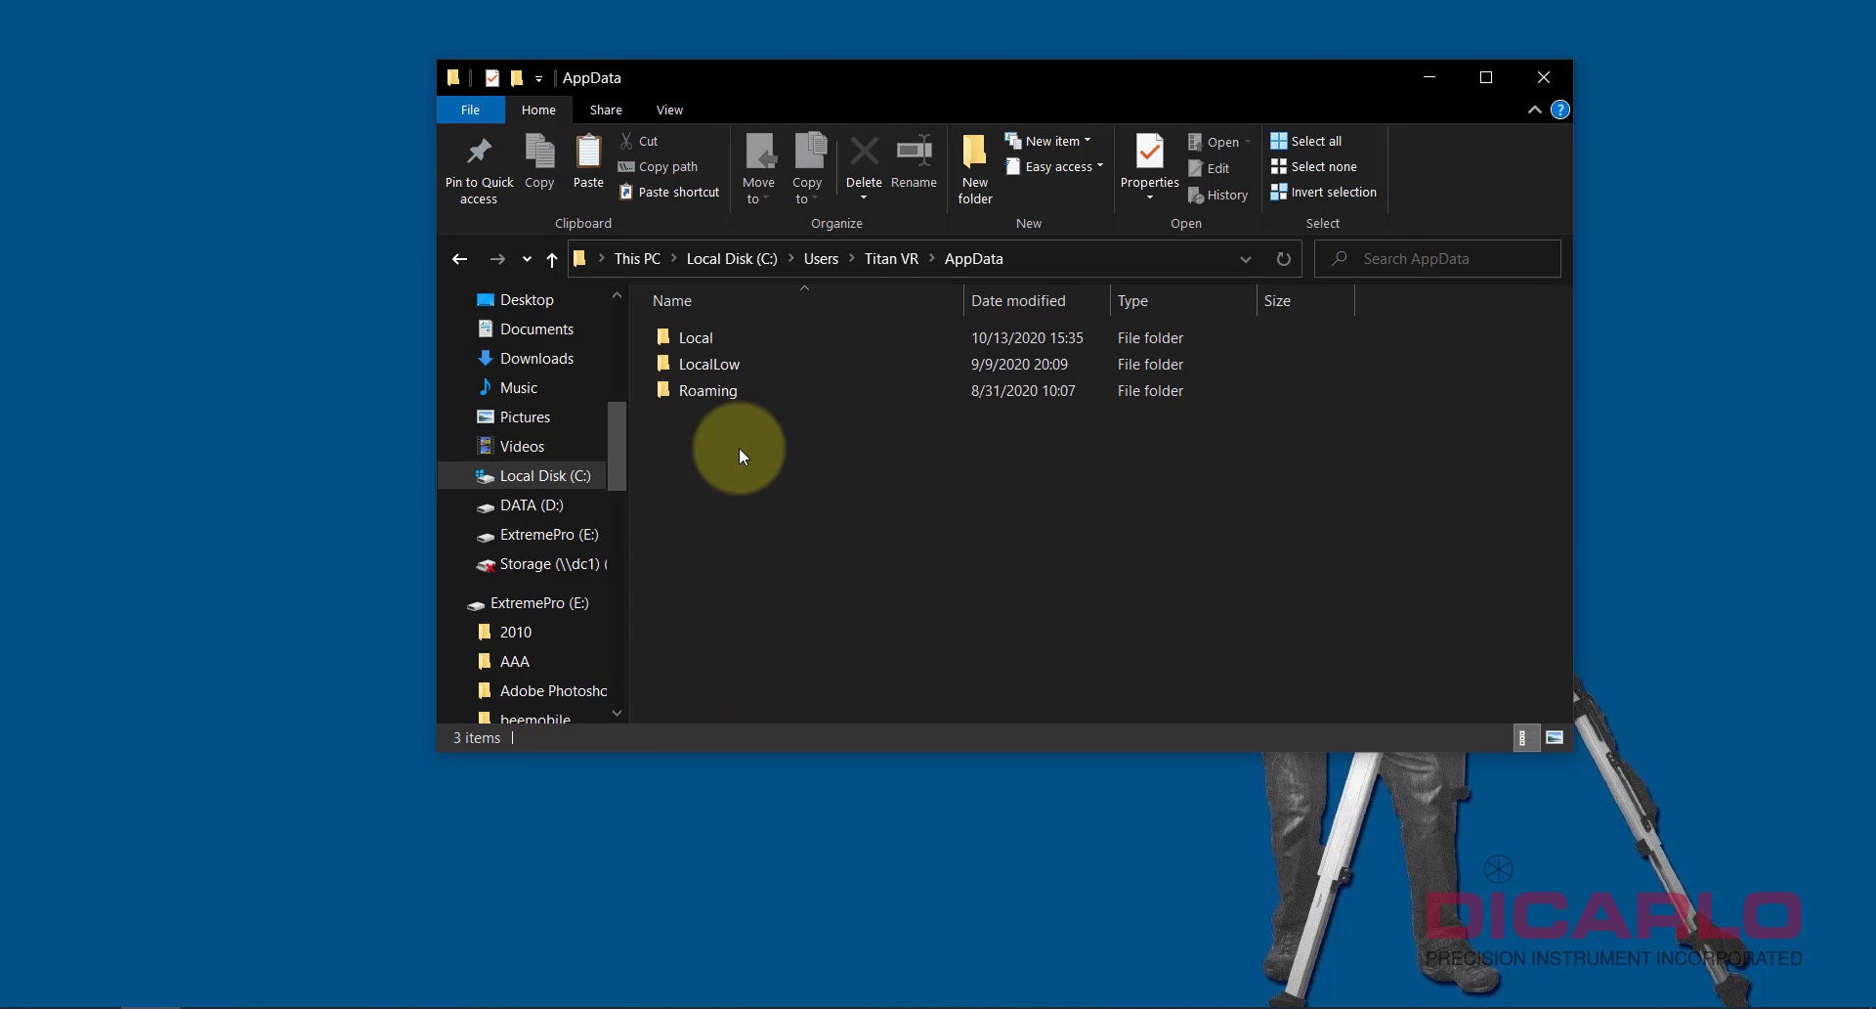
double_click(733, 390)
scroll(794, 528, down, 5)
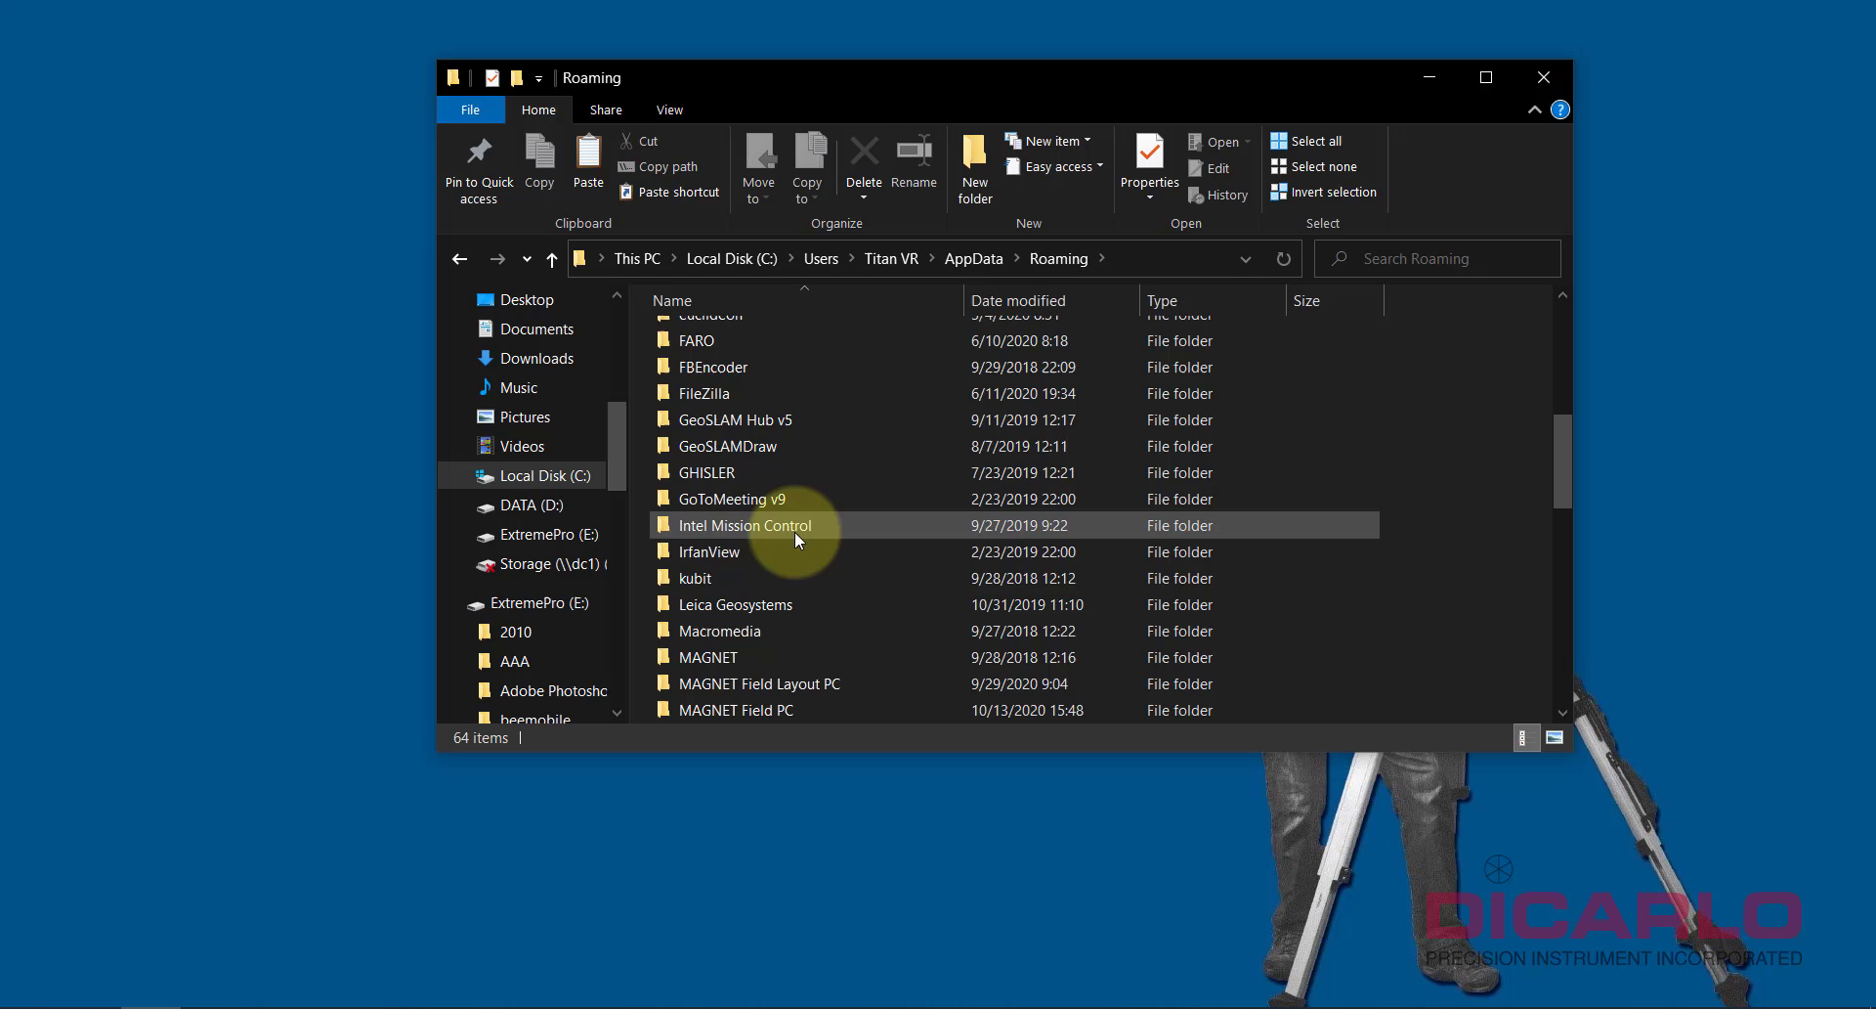
scroll(806, 660, down, 2)
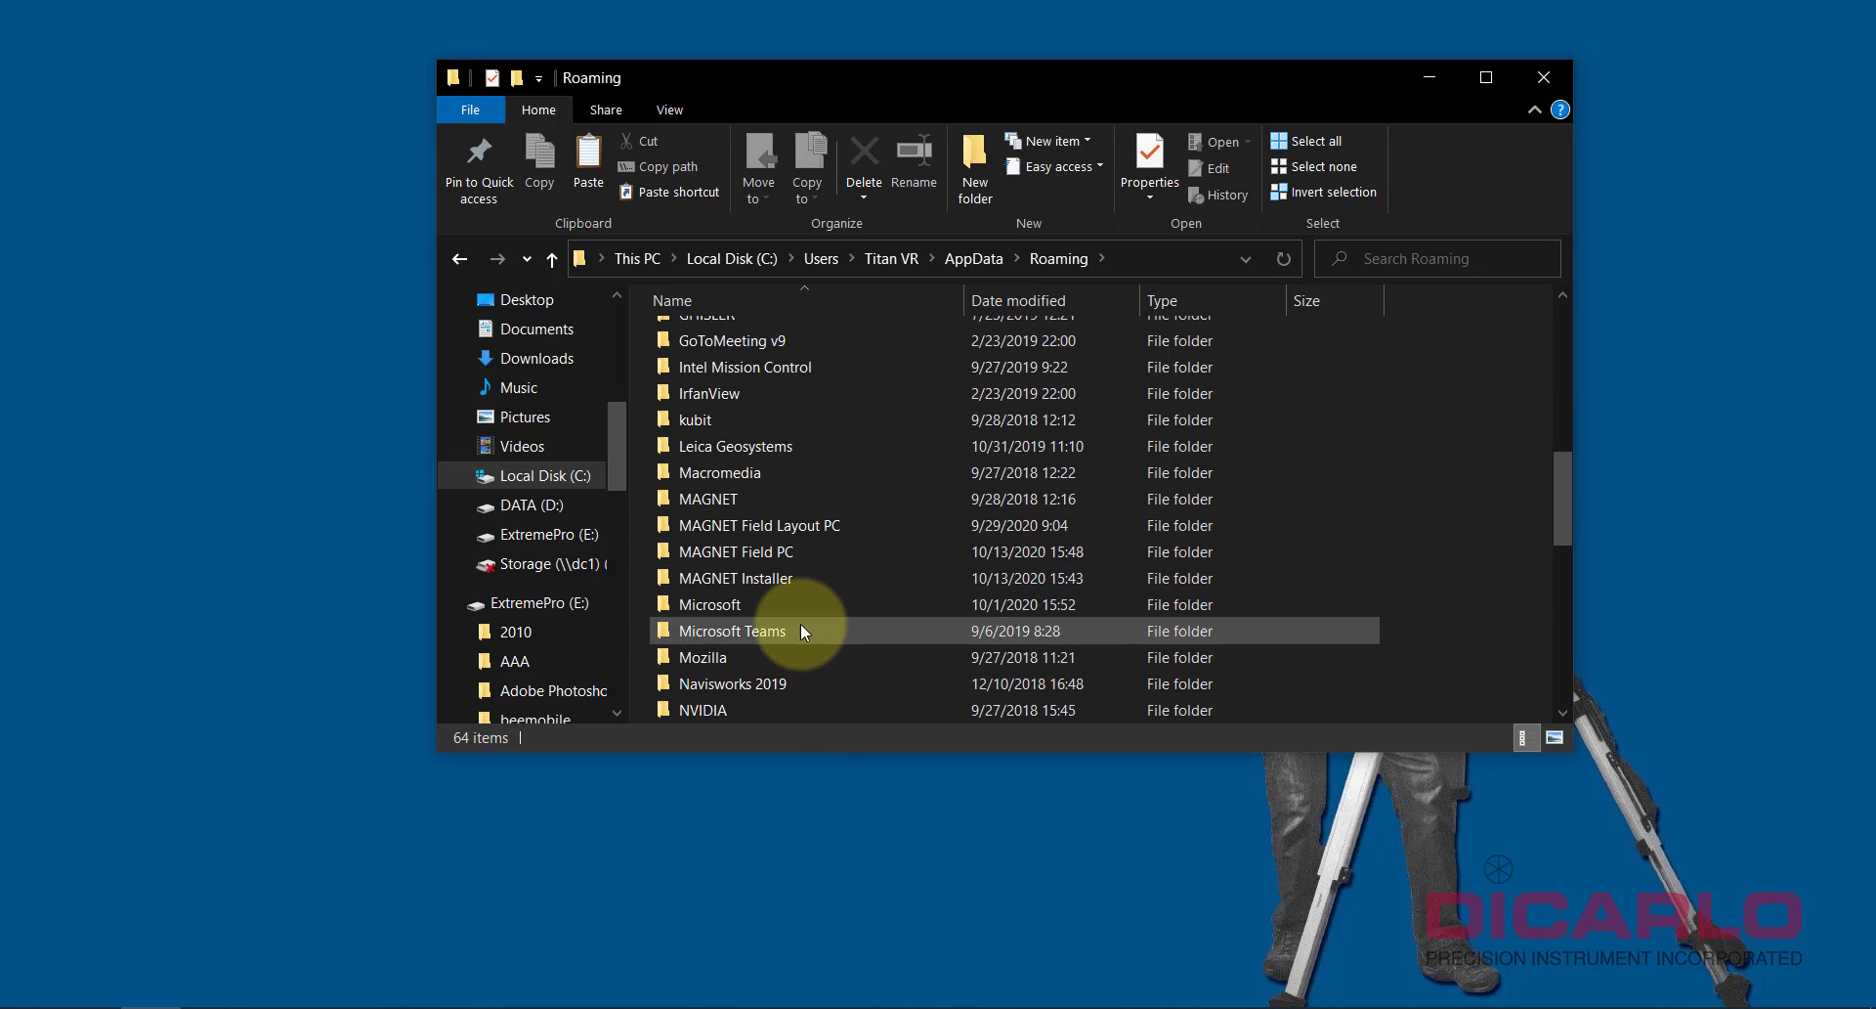
double_click(798, 551)
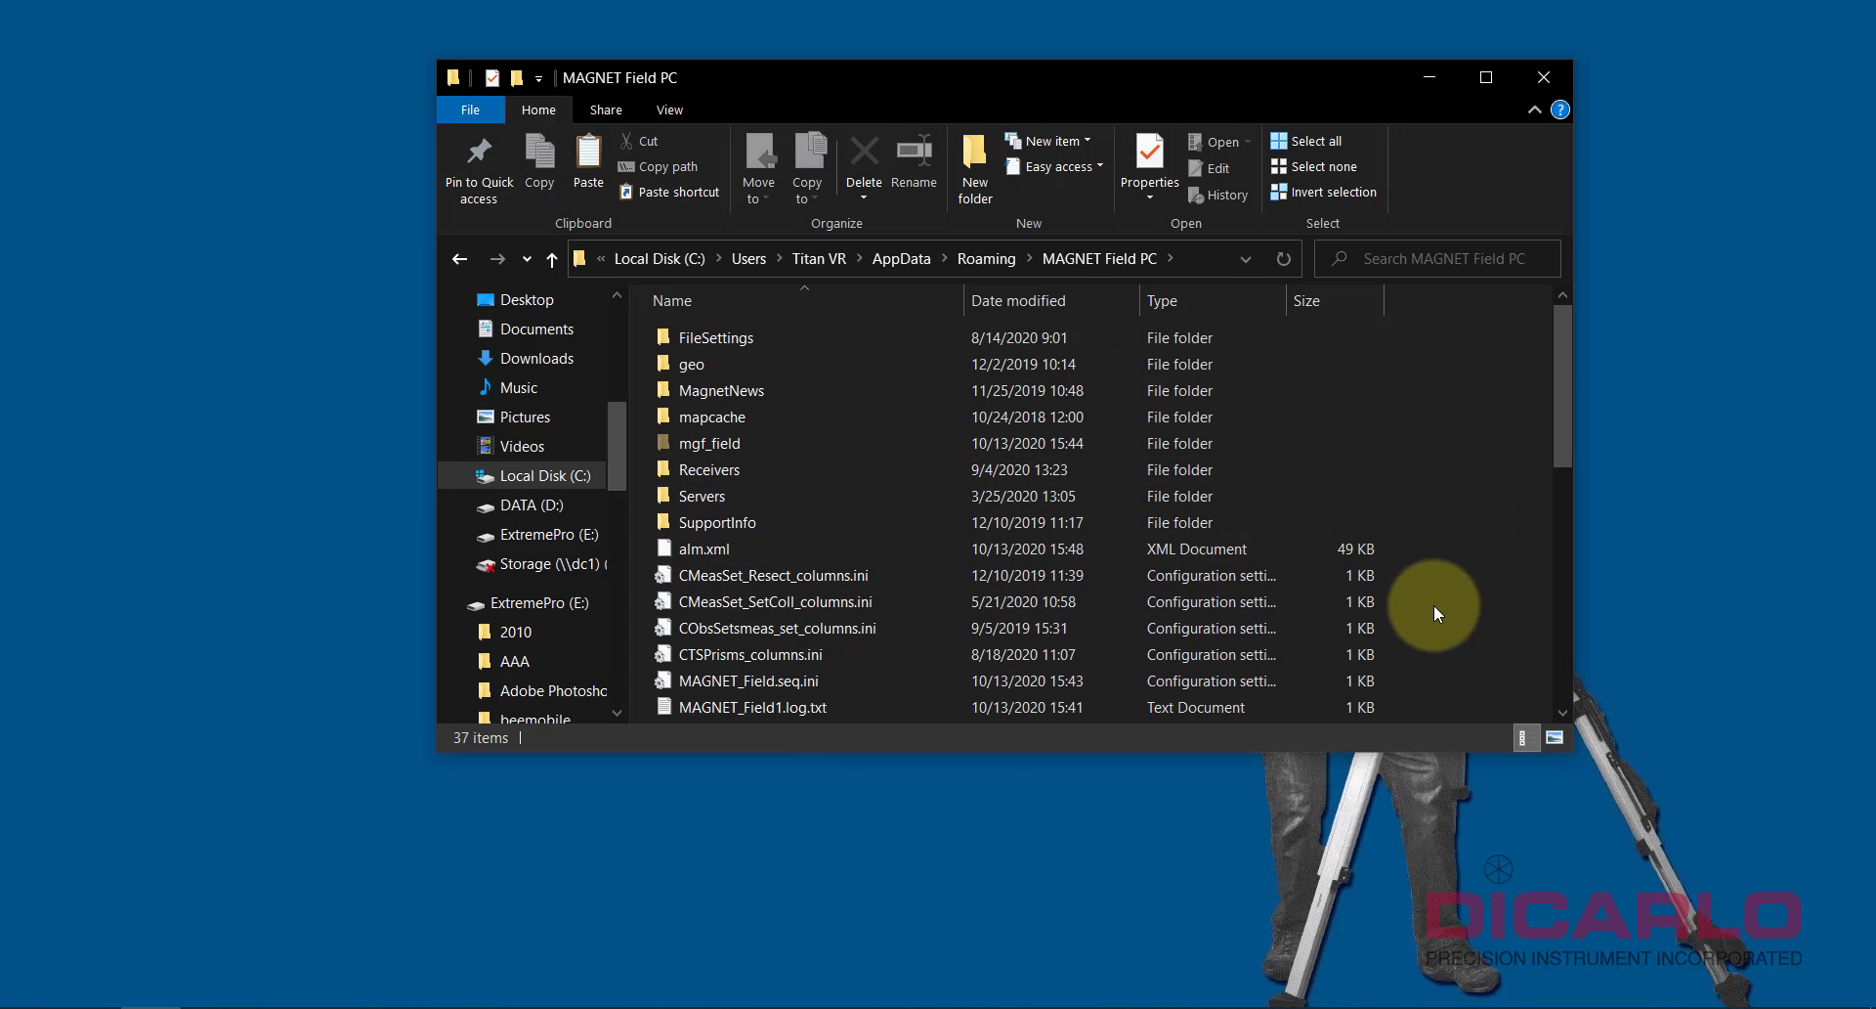
Step: Paste Styles.tsstyles here, replacing the existing file with the 796 KB copy
scroll(1433, 601, down, 7)
right_click(1429, 579)
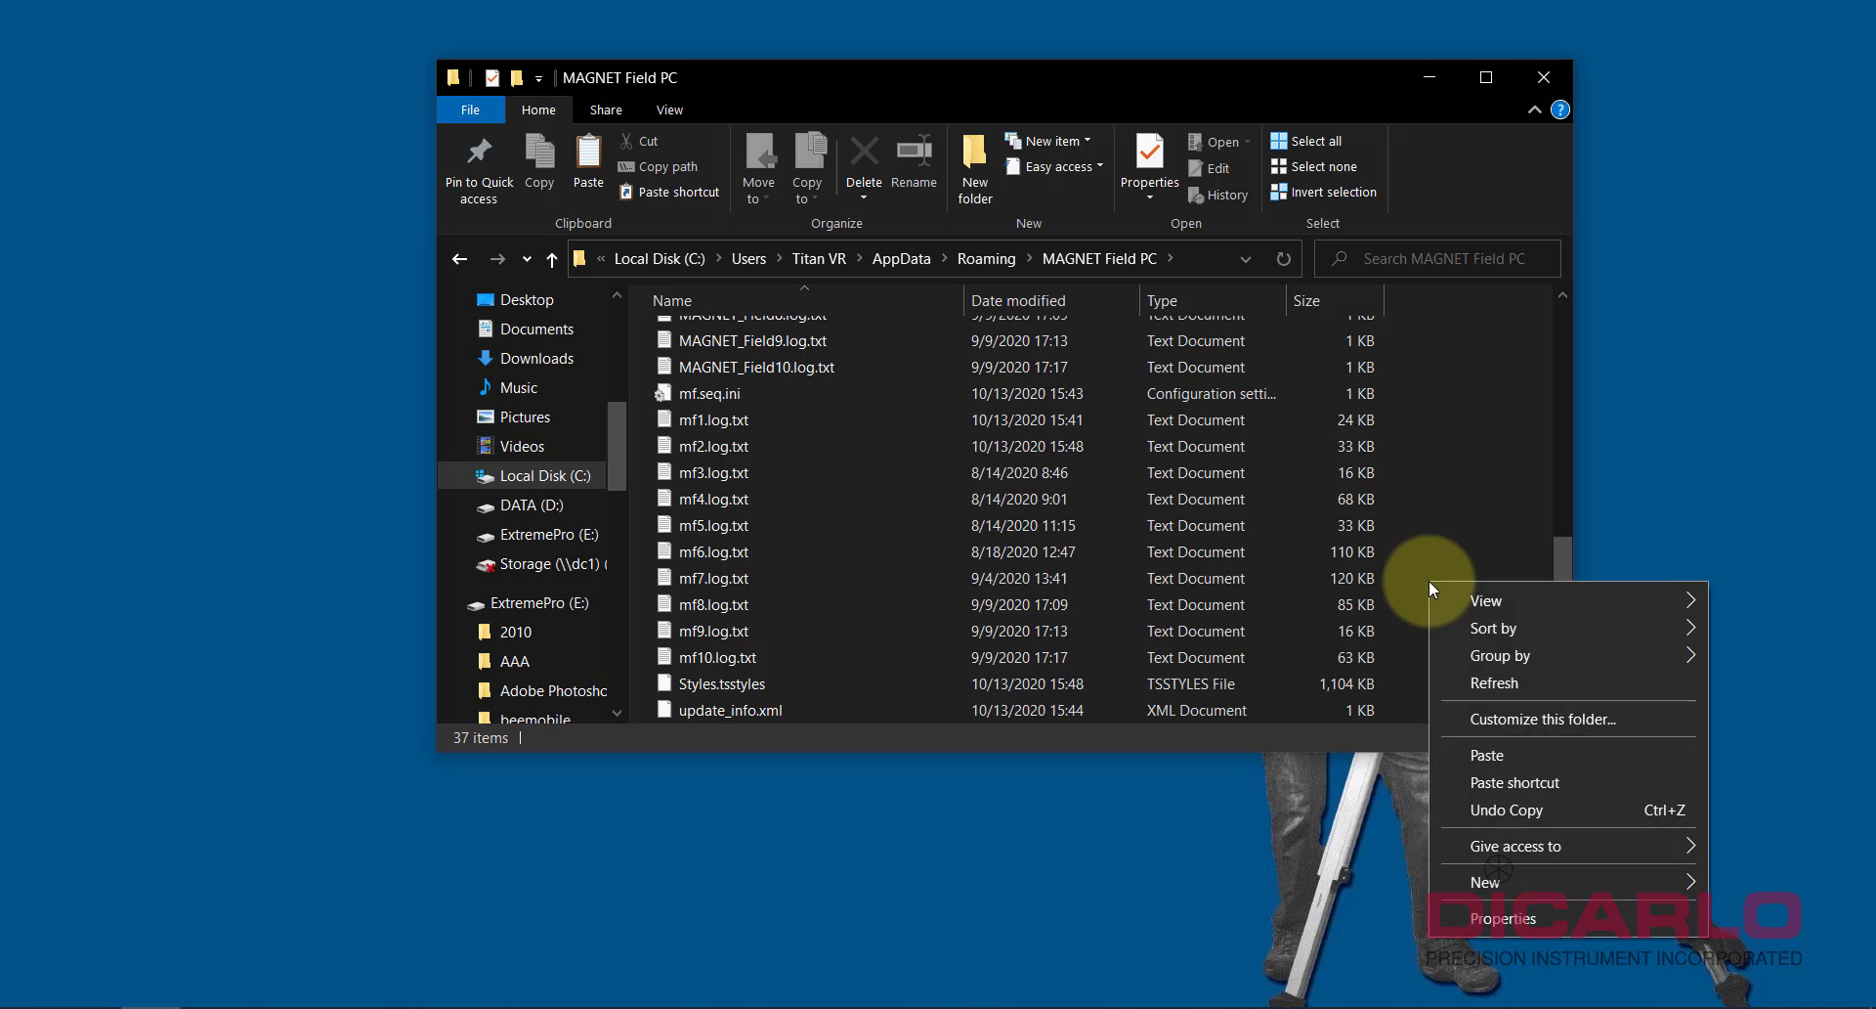
click(1517, 755)
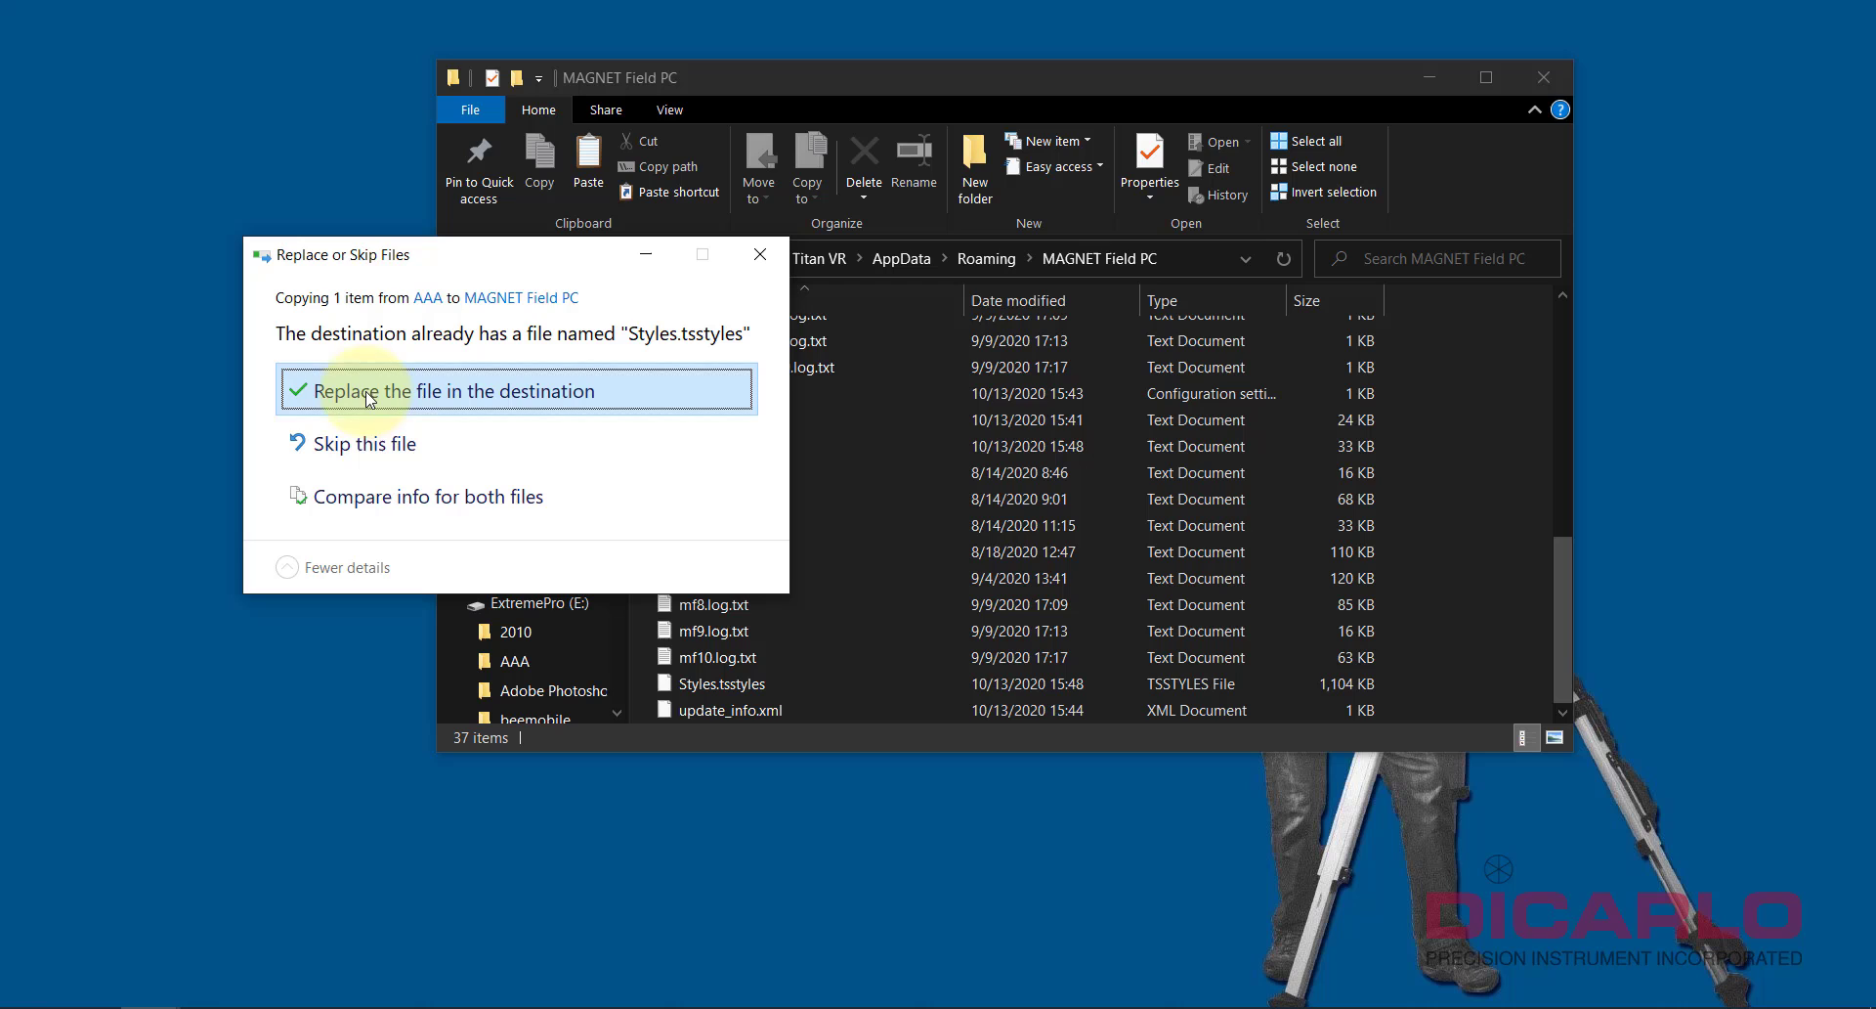
click(420, 392)
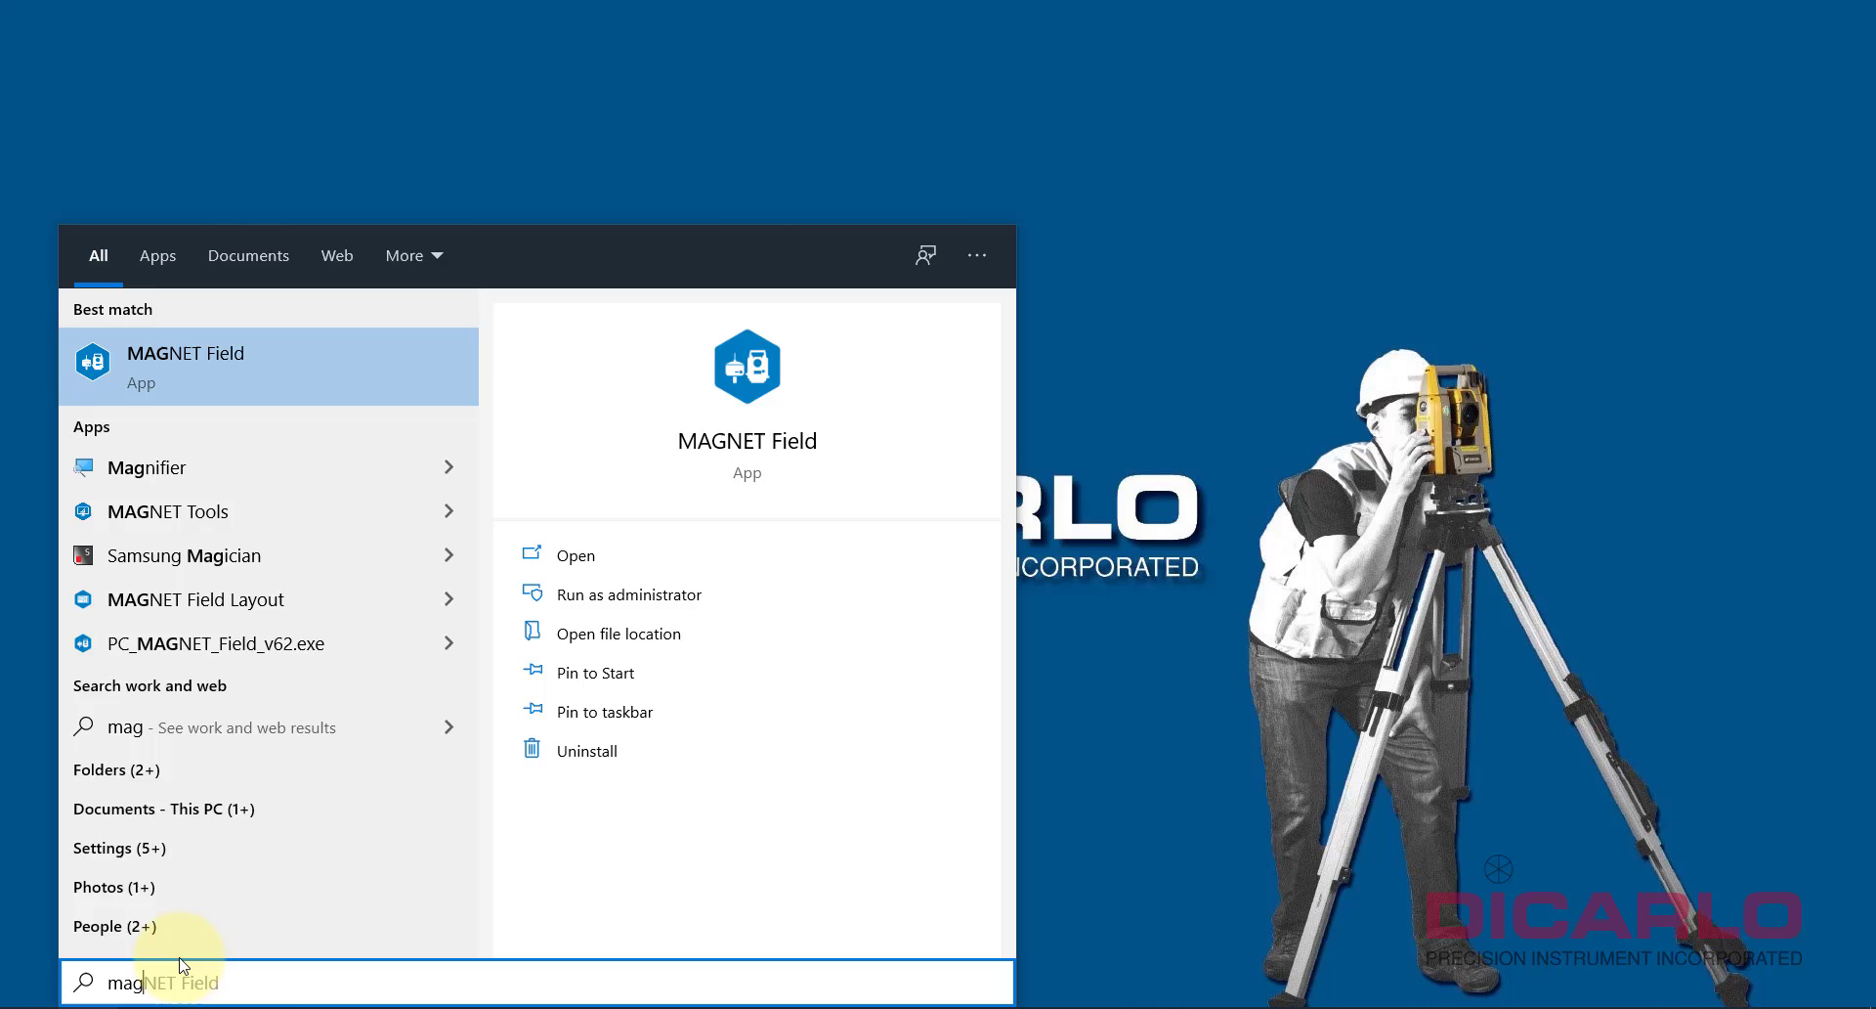
Step: Search Windows for 'magnet', correcting the typos, to find the MAGNET Field app
text(c f)
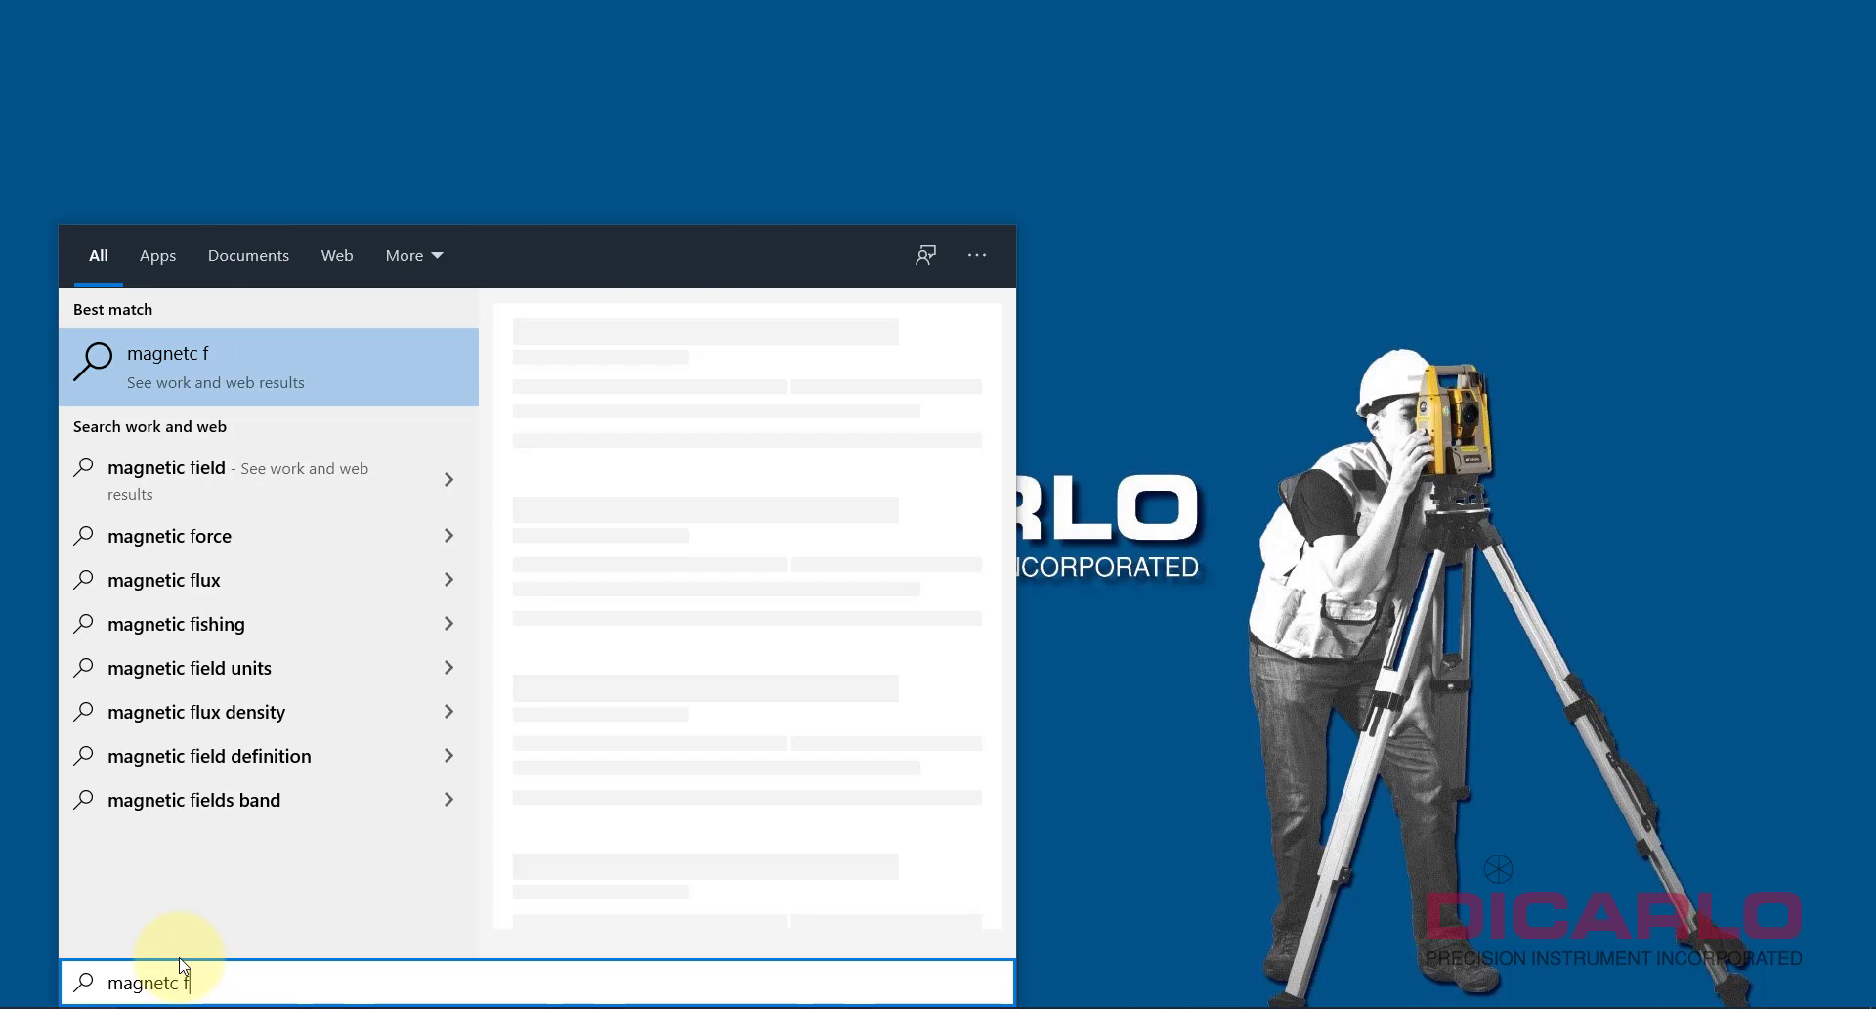
key(BackSpace)
key(BackSpace)
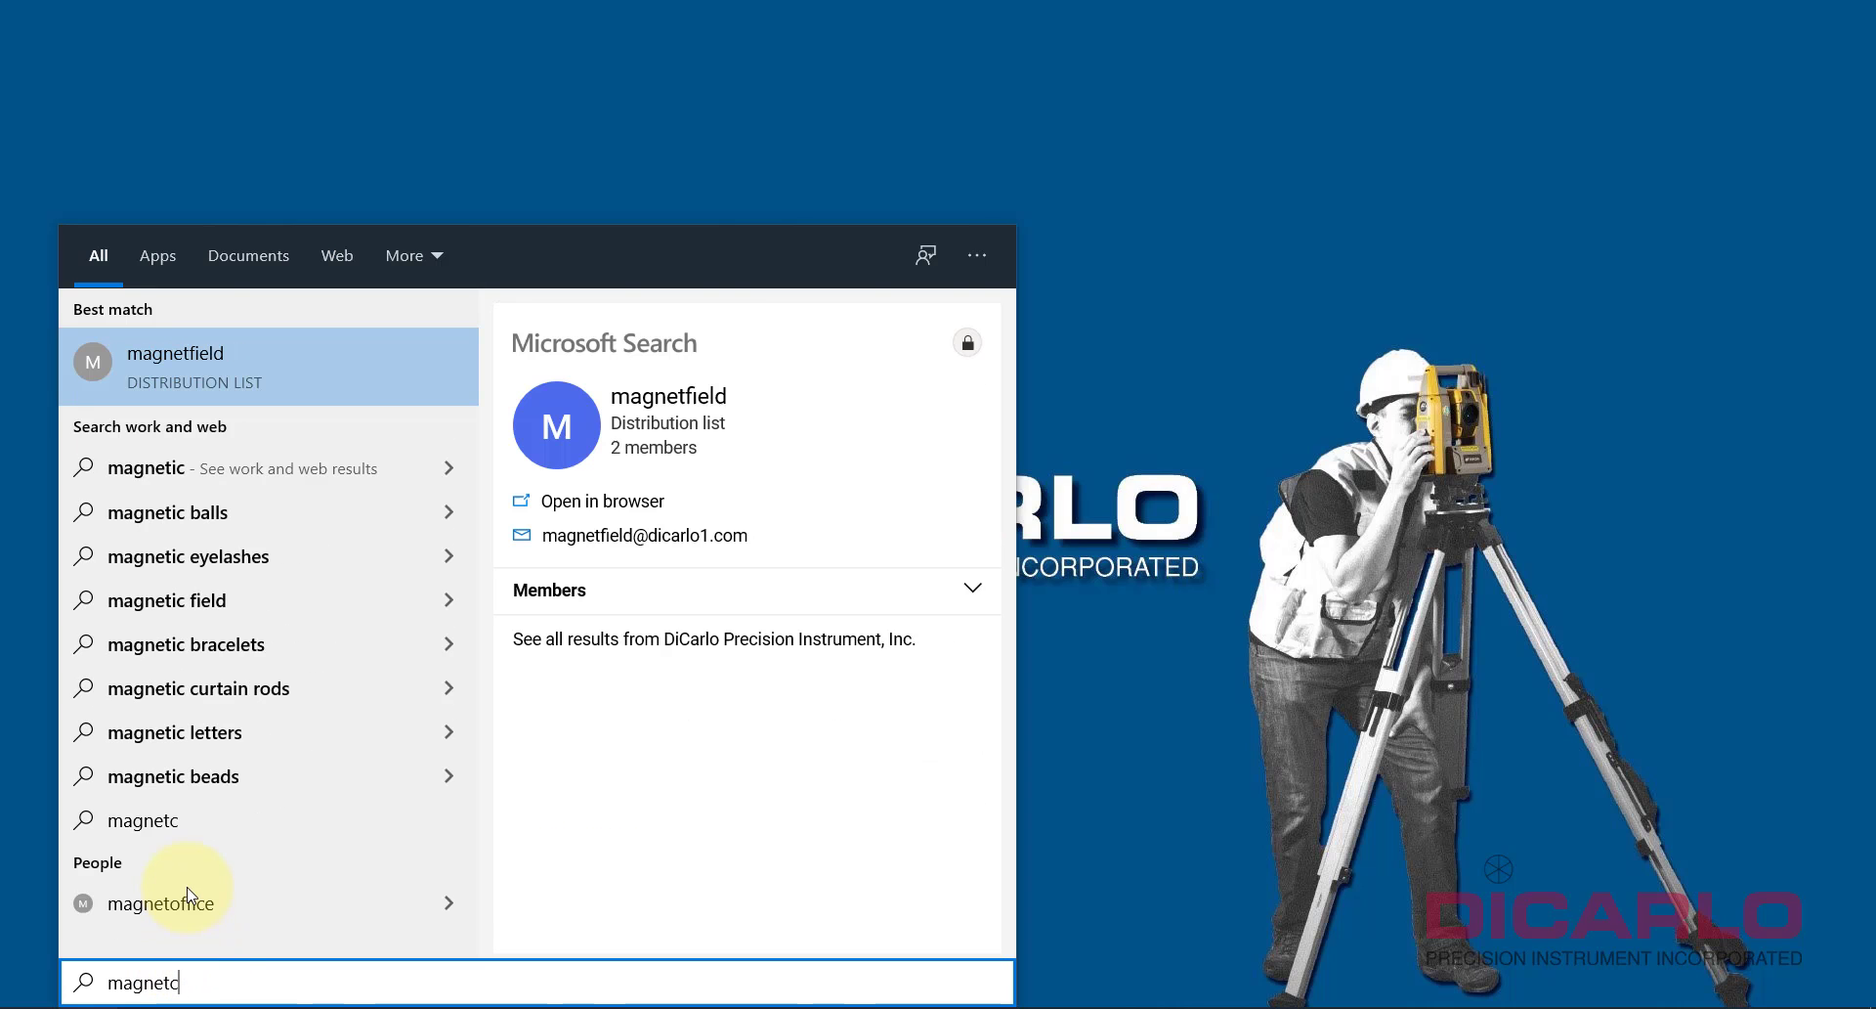
text(fi)
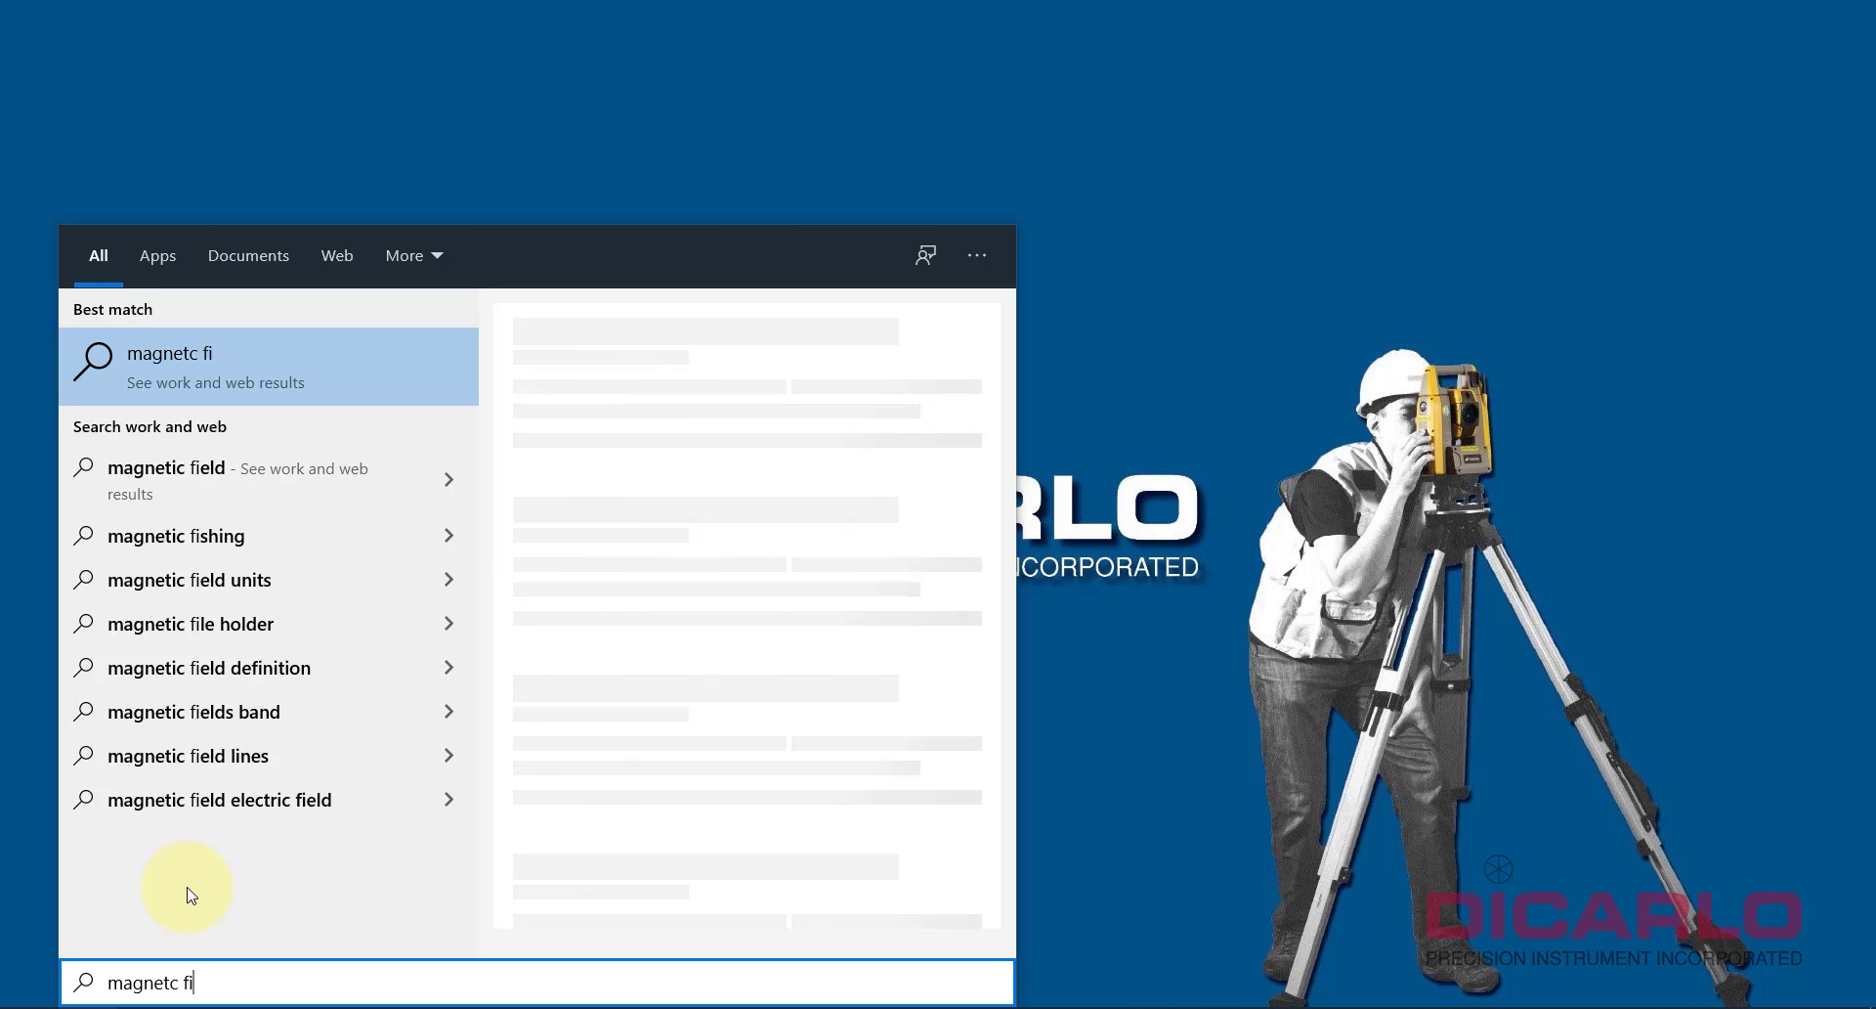
key(BackSpace)
key(BackSpace)
key(BackSpace)
key(BackSpace)
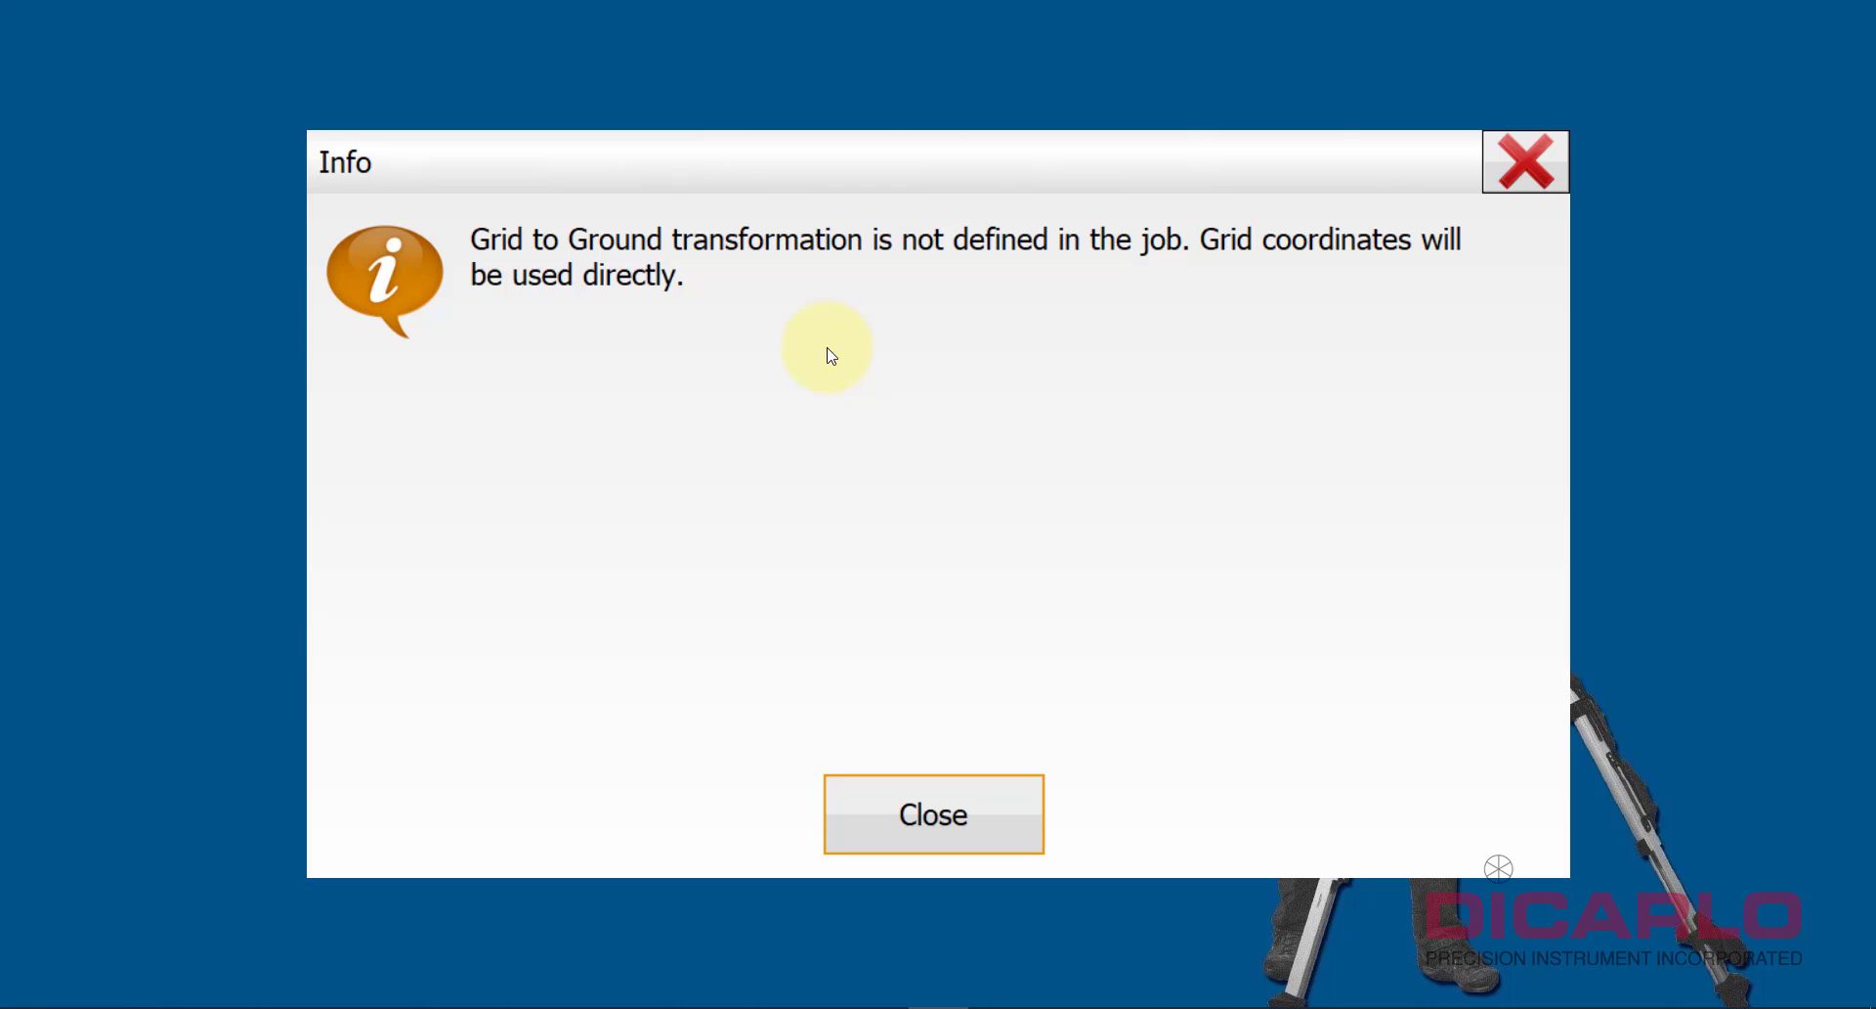
Step: Dismiss the Grid to Ground info and warning notices and return to the main menu
click(906, 817)
click(846, 733)
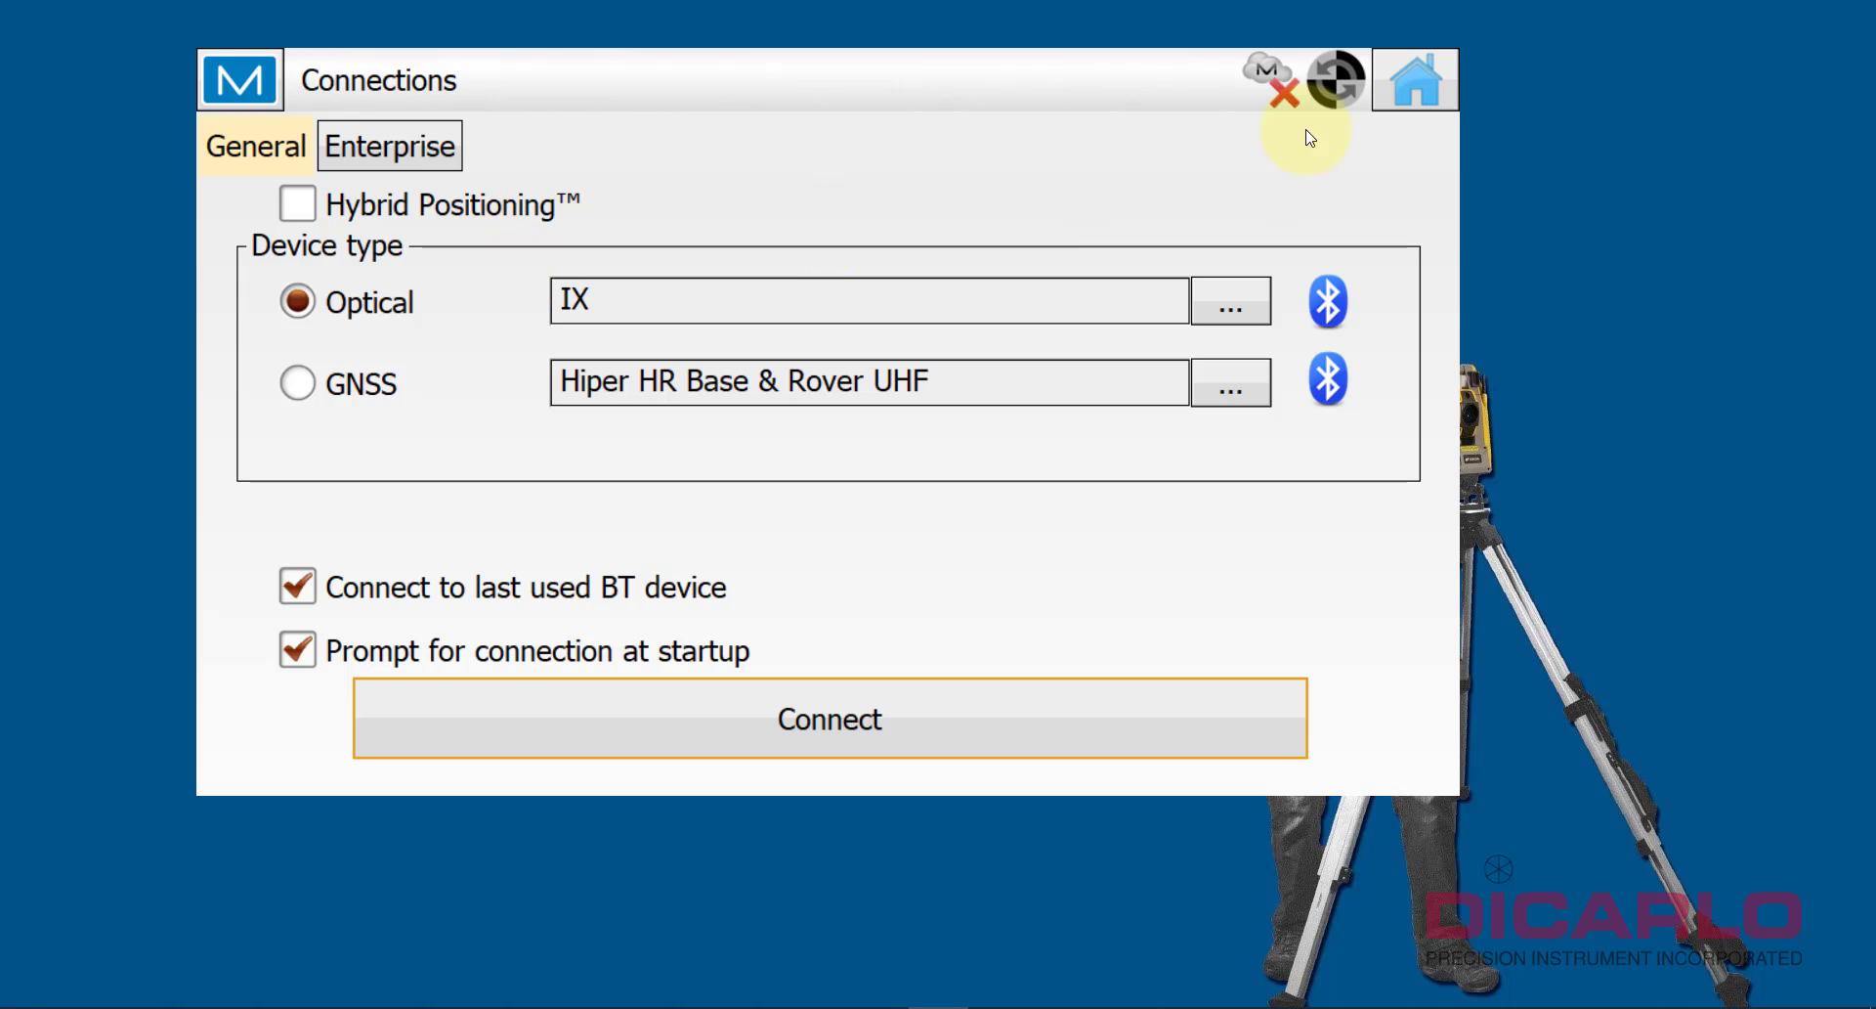
click(1415, 81)
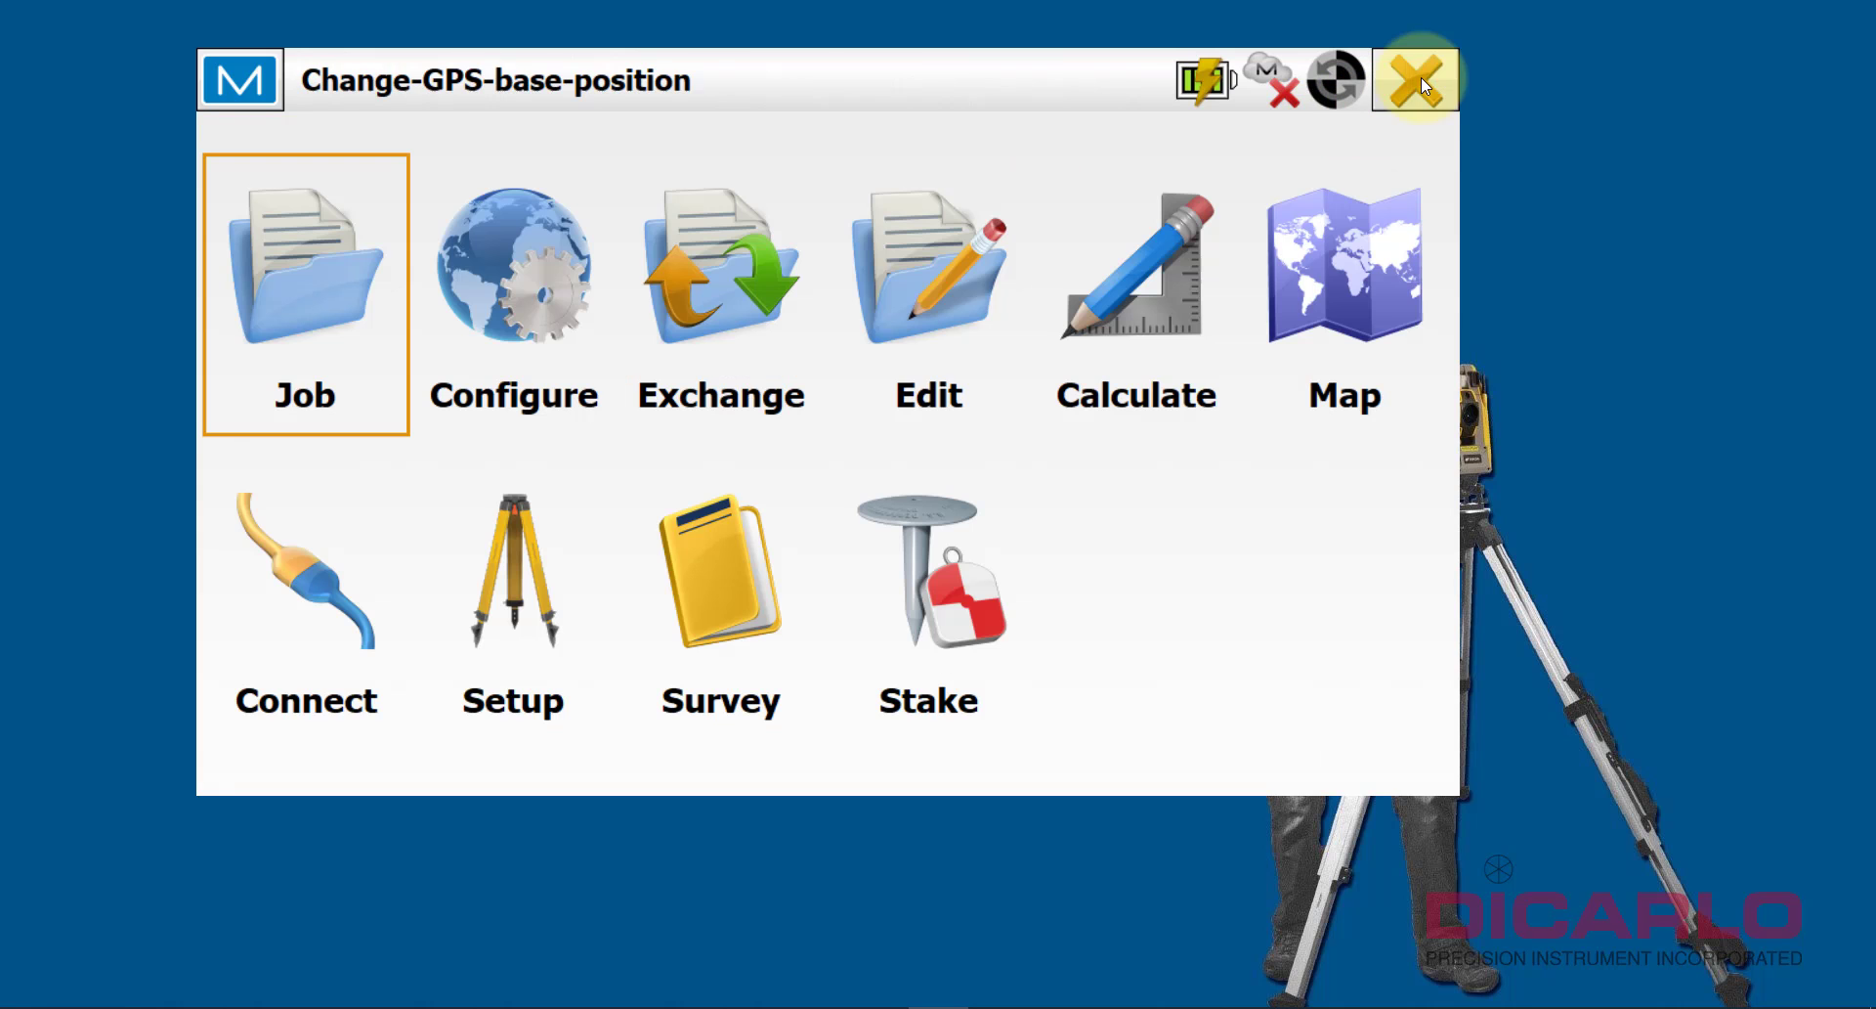
Step: Open Configure > Survey and review the optical configuration library unchanged
click(502, 297)
click(321, 274)
click(1278, 244)
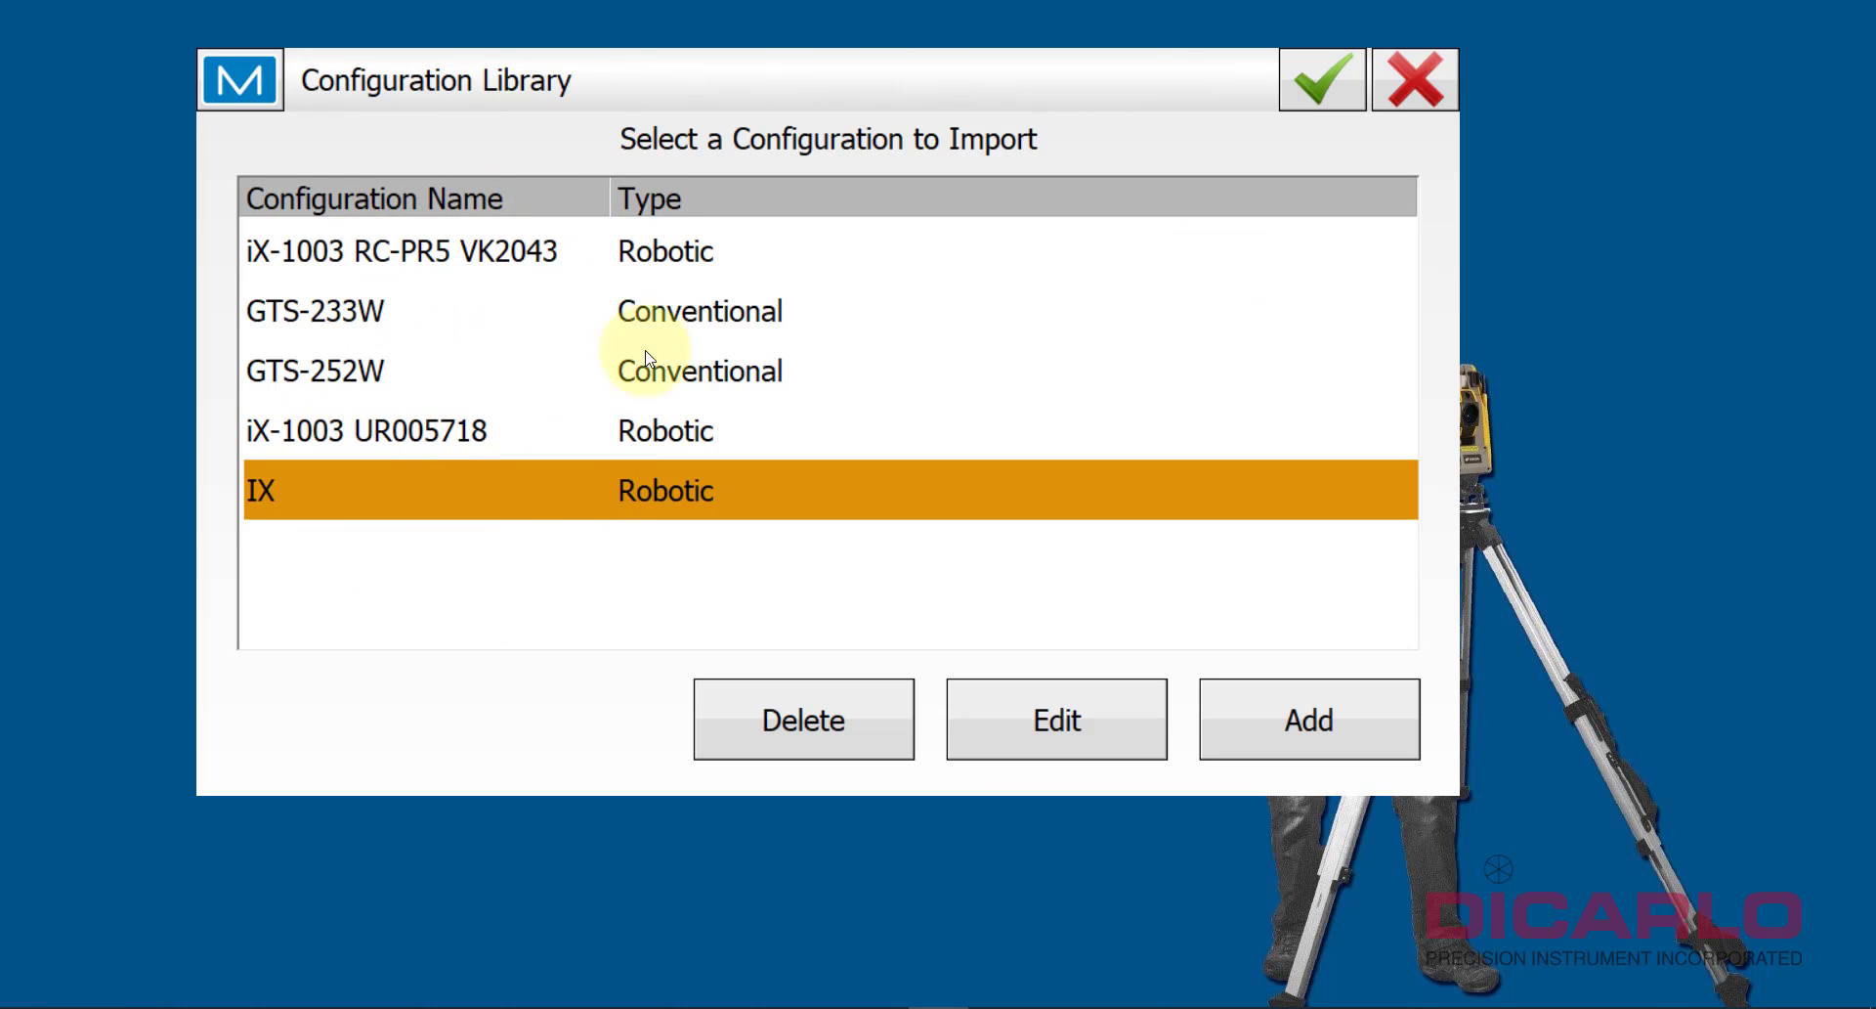
click(1427, 80)
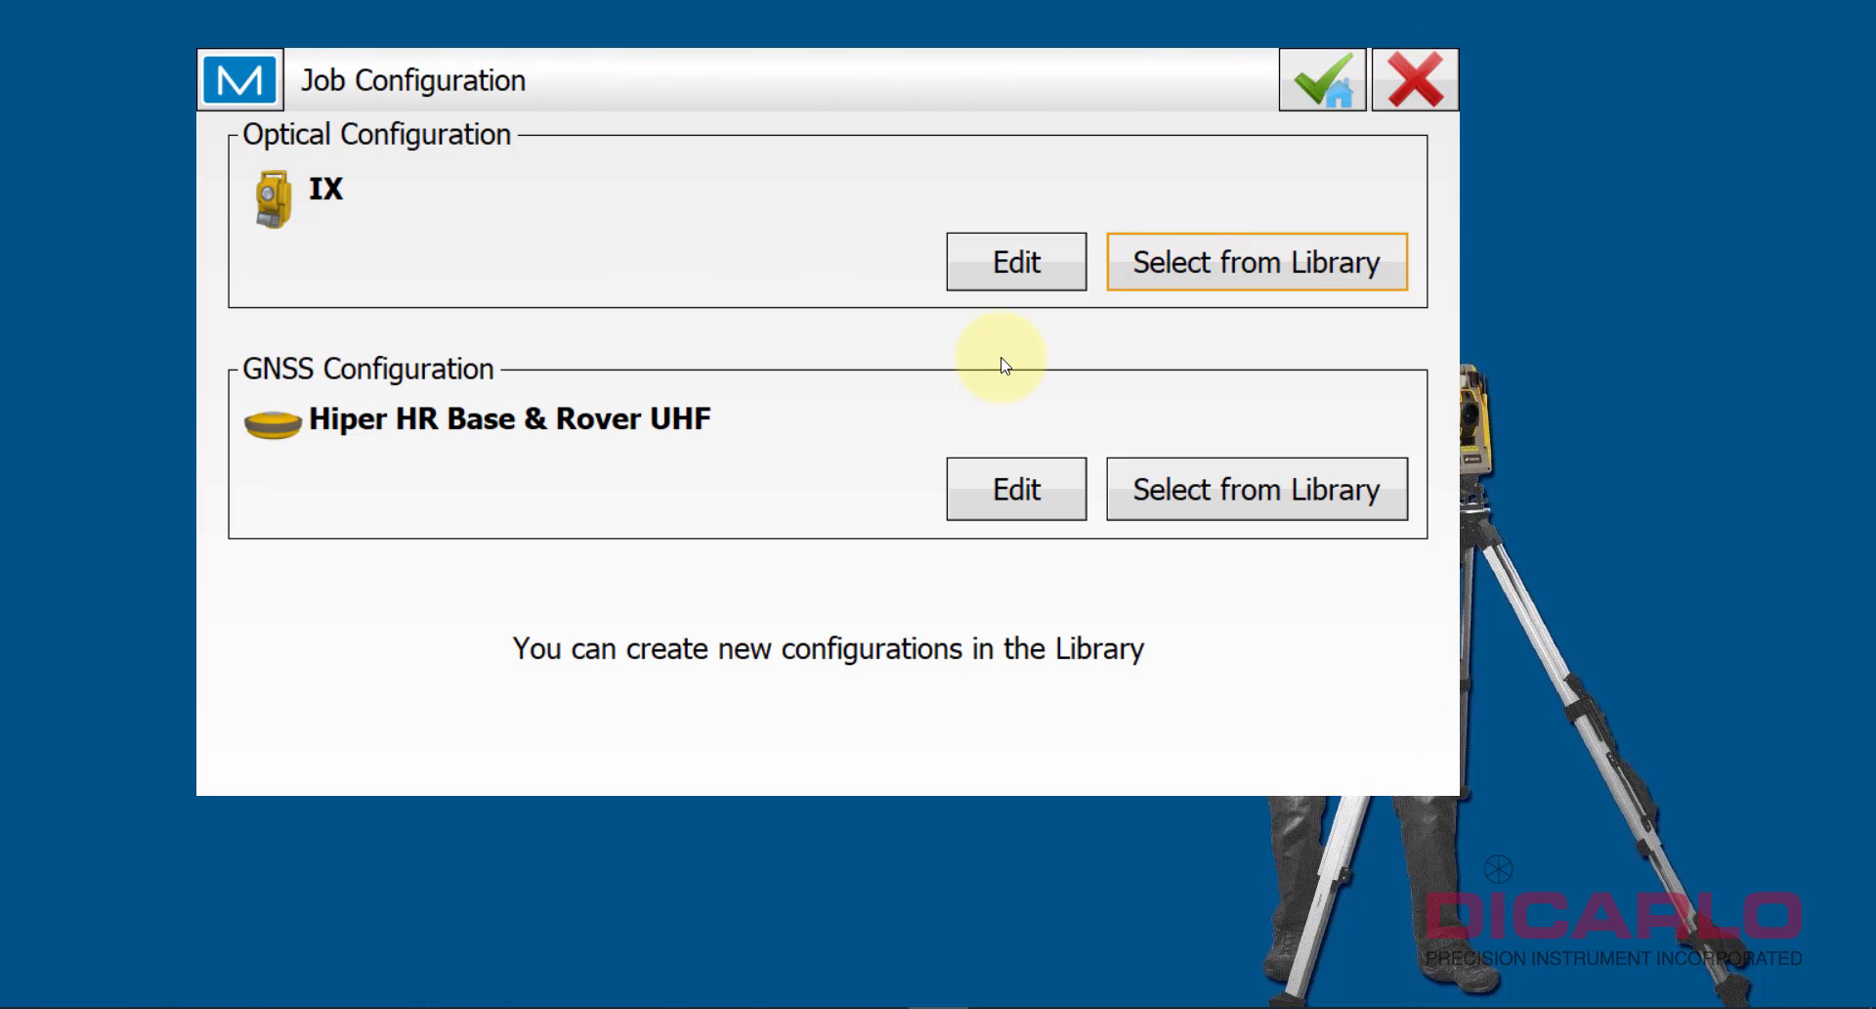
Step: Check the GNSS library for GRX3 BASE & ROVER and GRX3-RTN, recheck optical, then close
click(1190, 492)
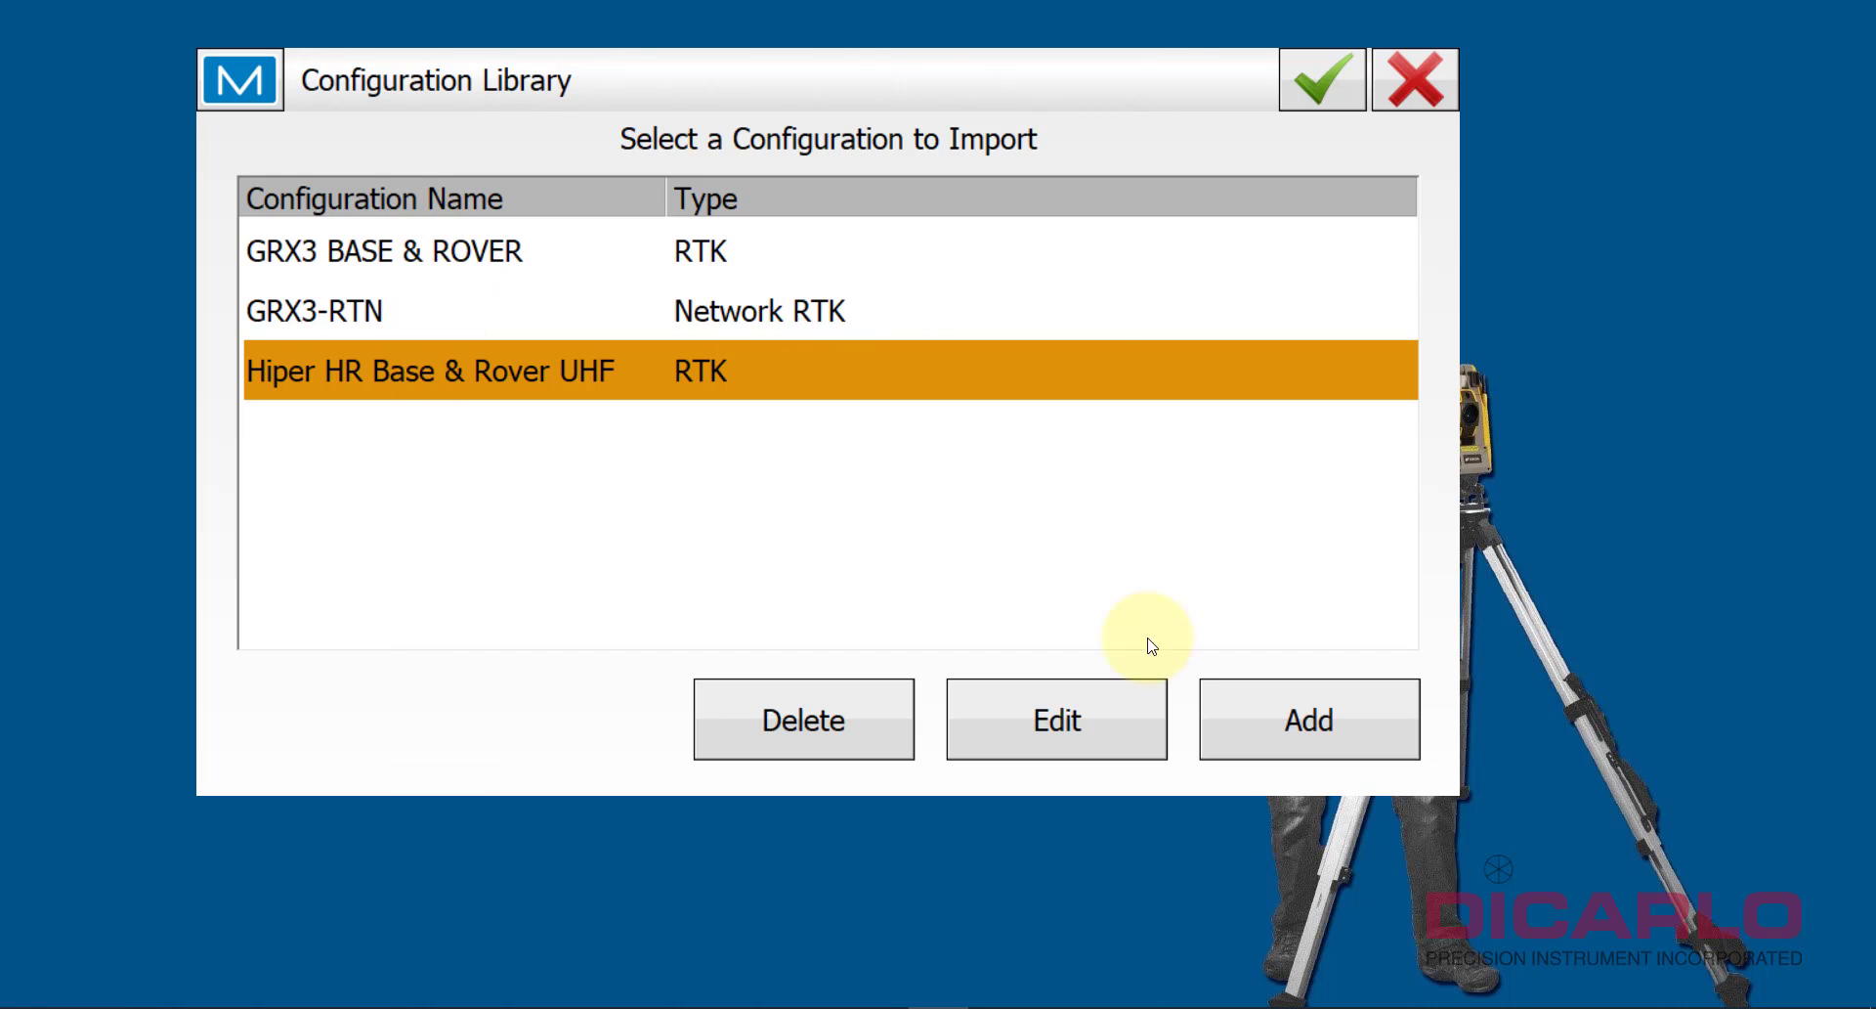
click(1340, 90)
click(1197, 262)
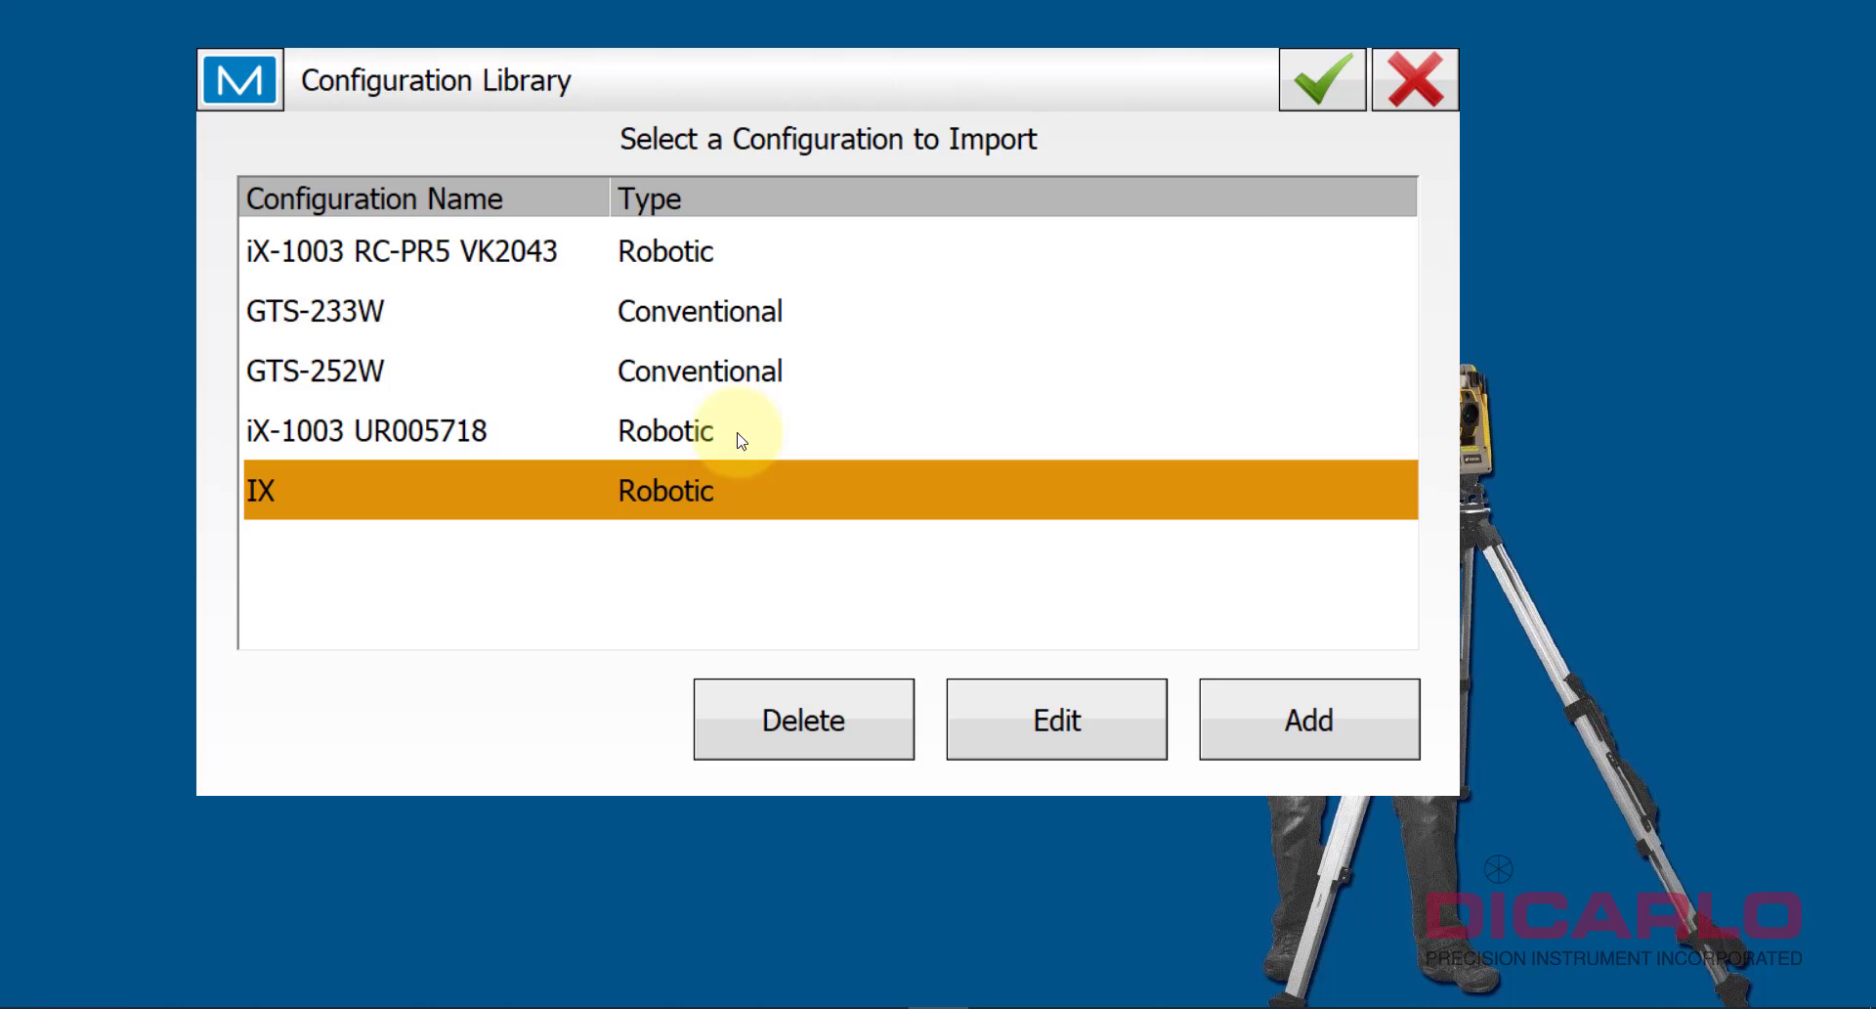
click(1422, 84)
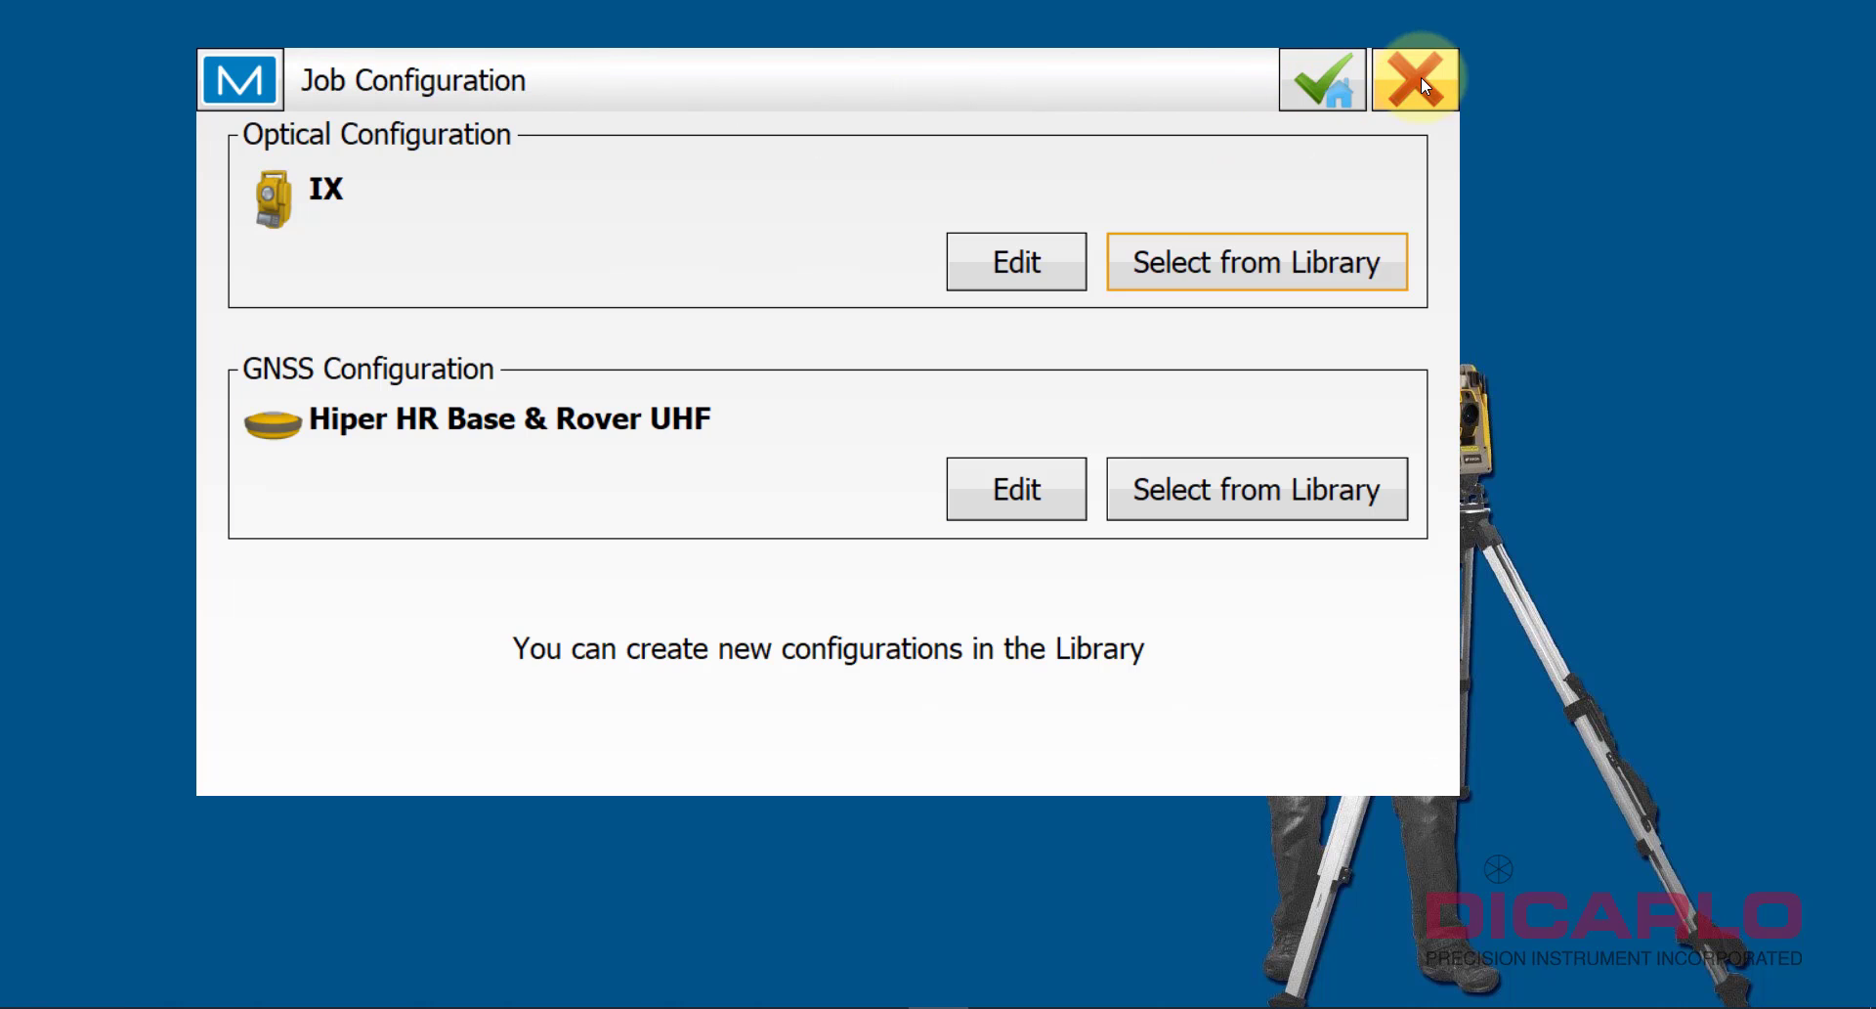
click(1424, 76)
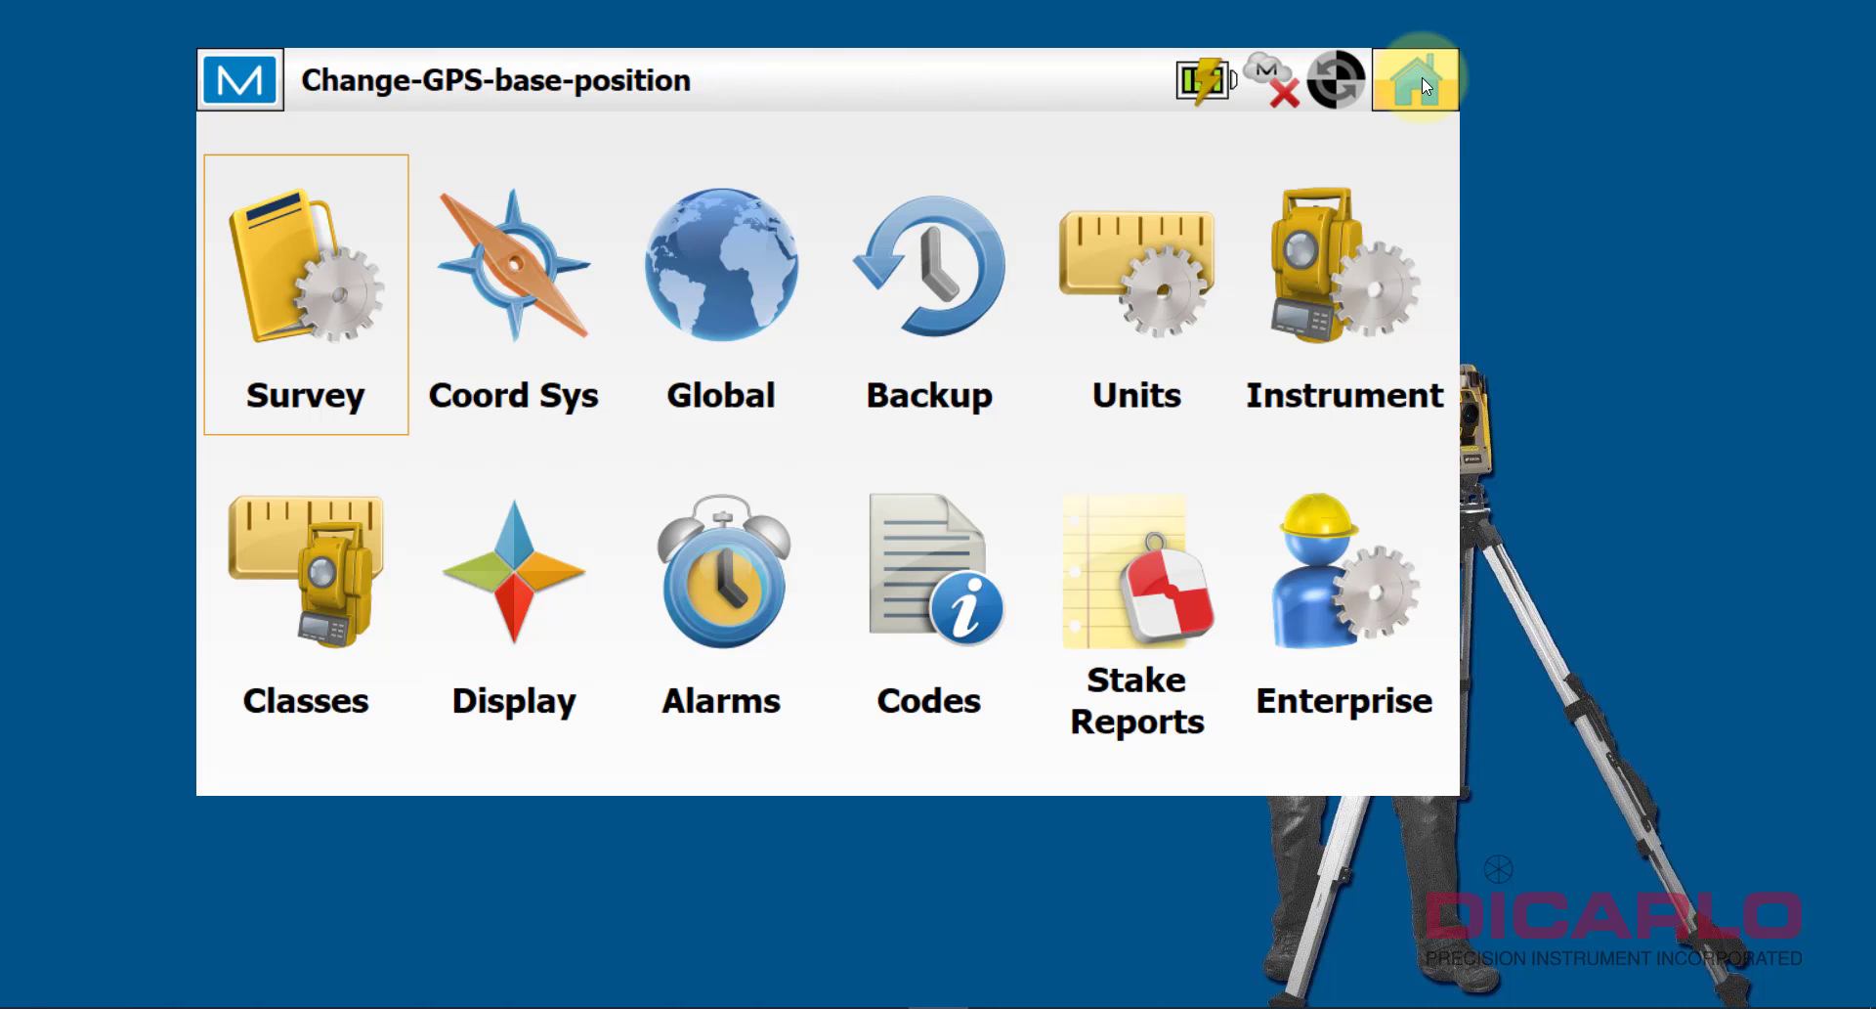
Step: Exit MAGNET Field and browse from Local Disk (C:) through Users into the user's profile folder
click(1424, 84)
click(1411, 86)
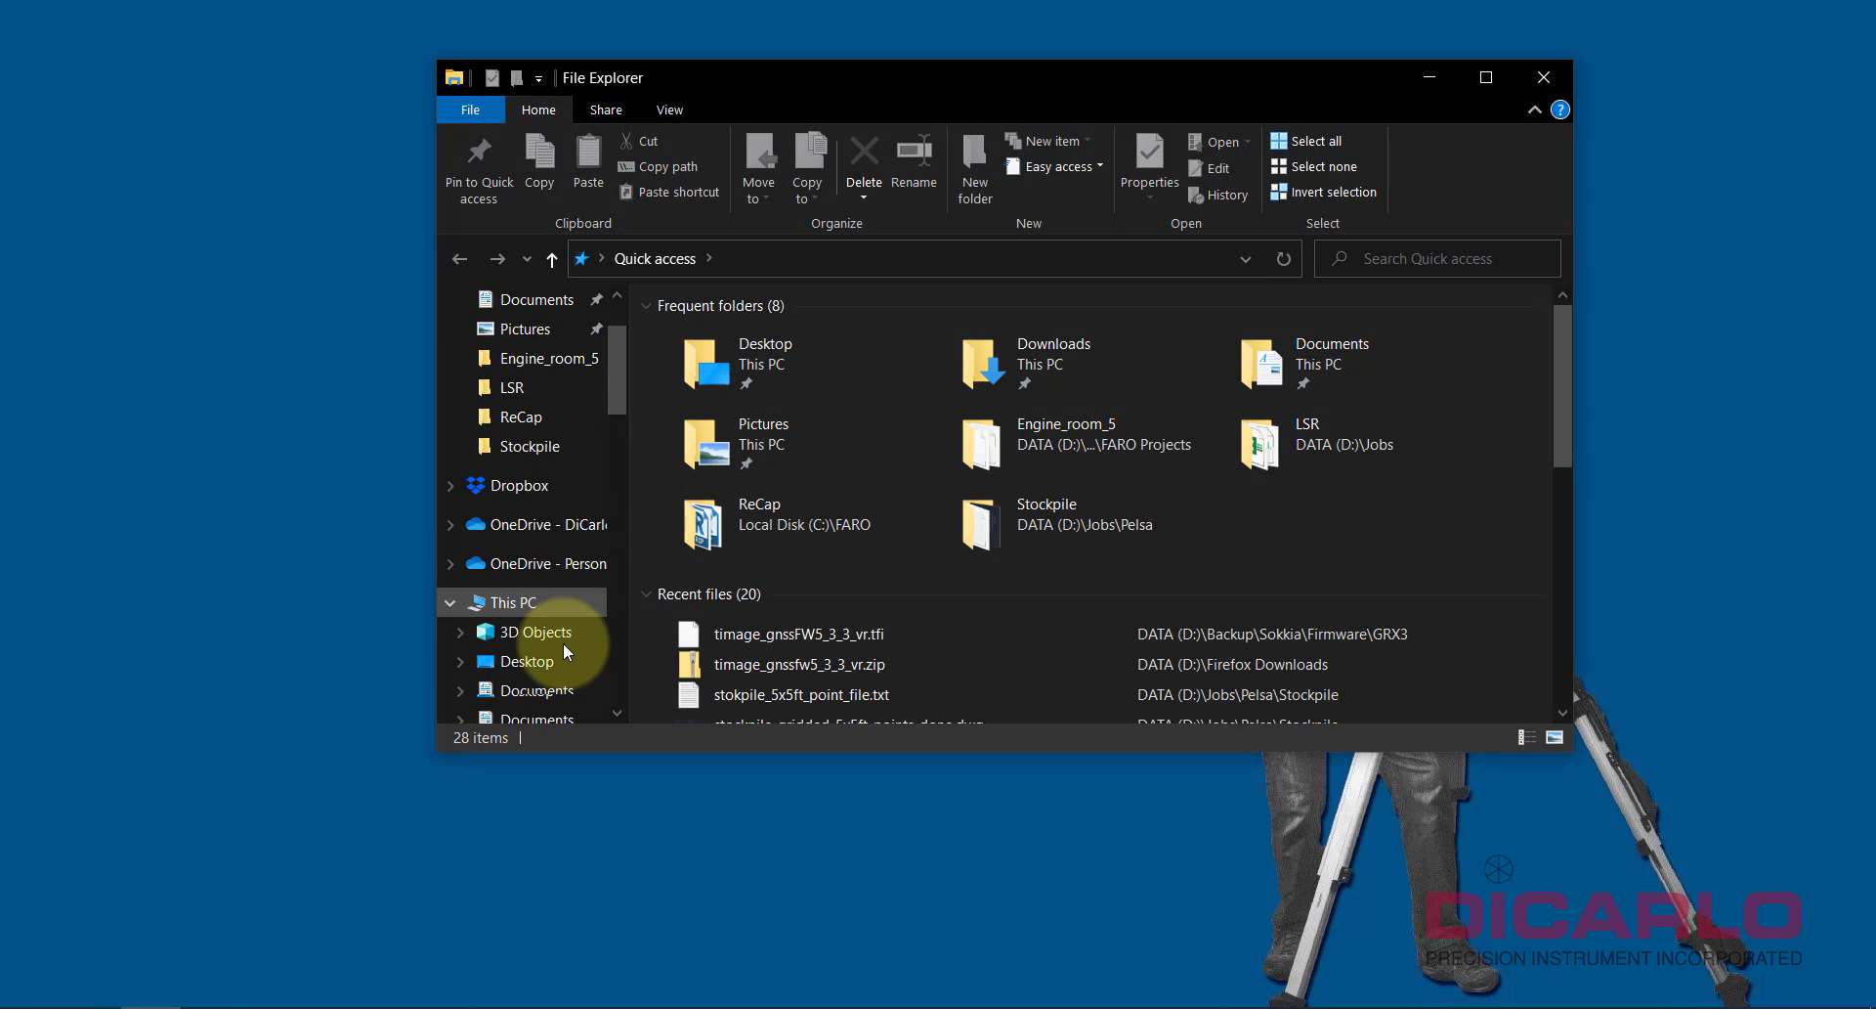
click(565, 671)
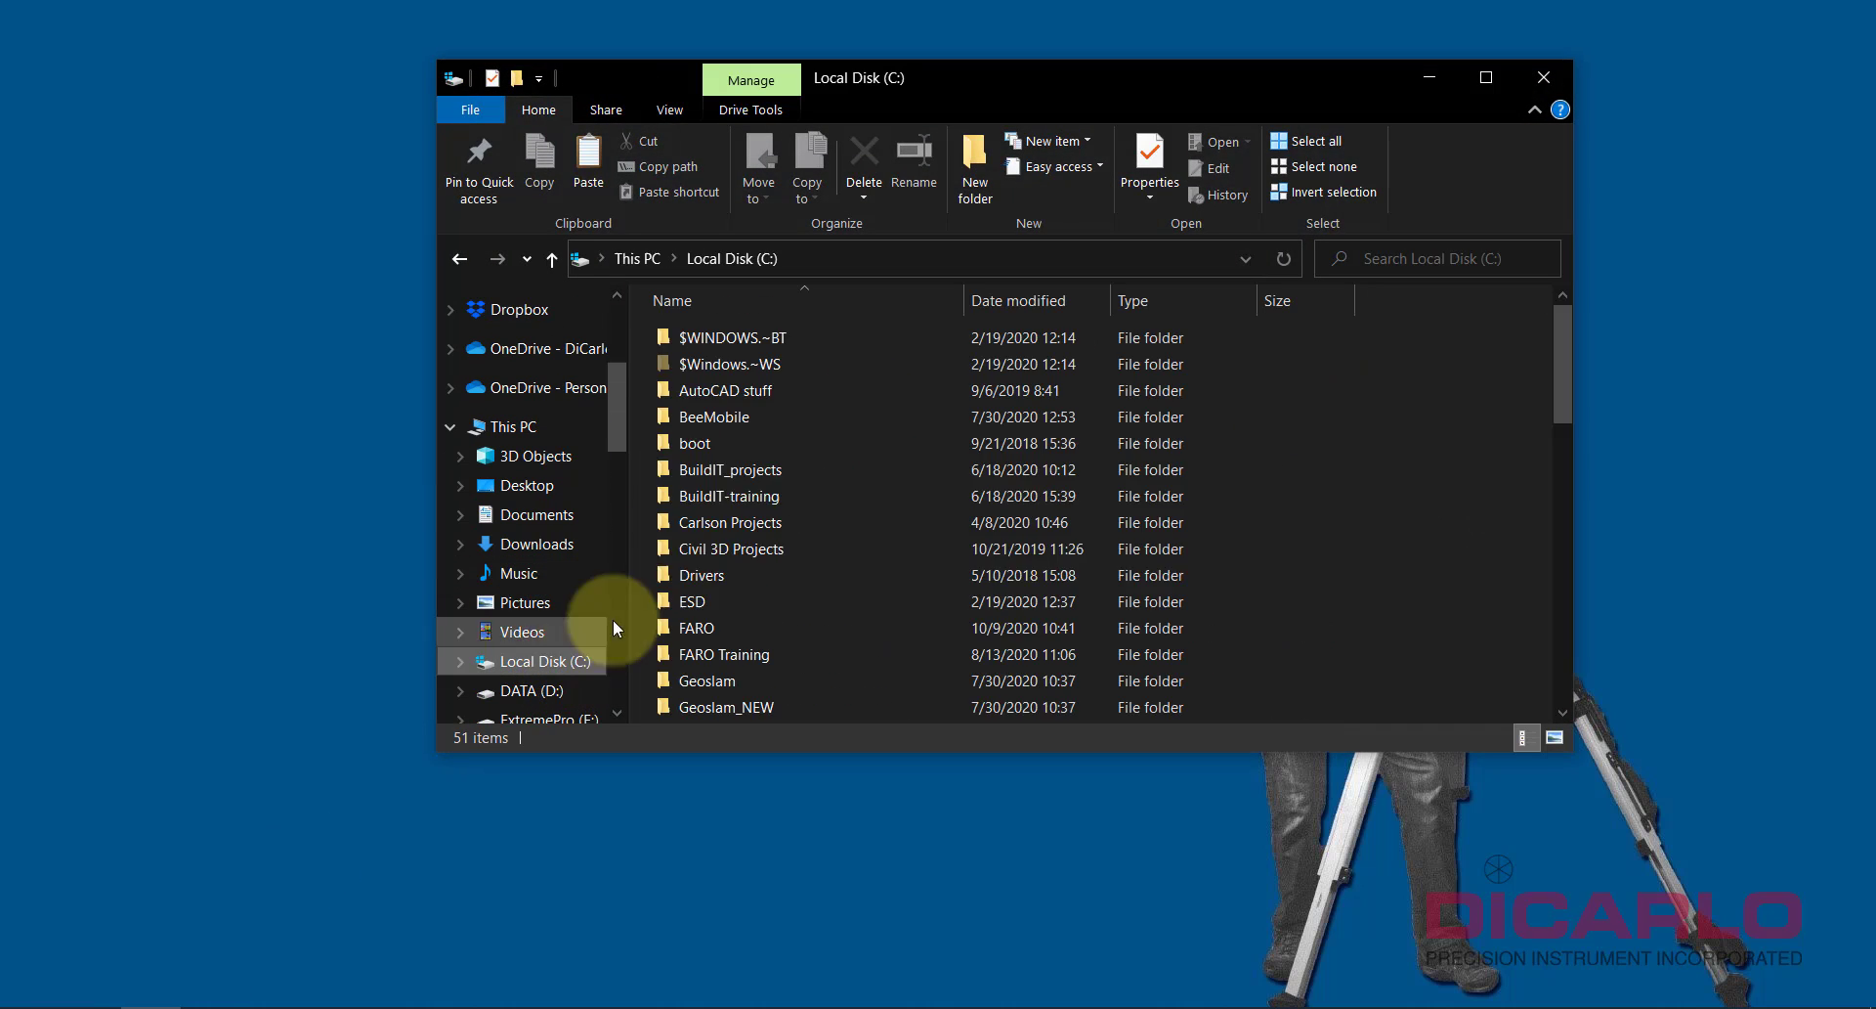
Step: Toggle the display of hidden items in the profile folder
scroll(753, 625, down, 3)
double_click(733, 682)
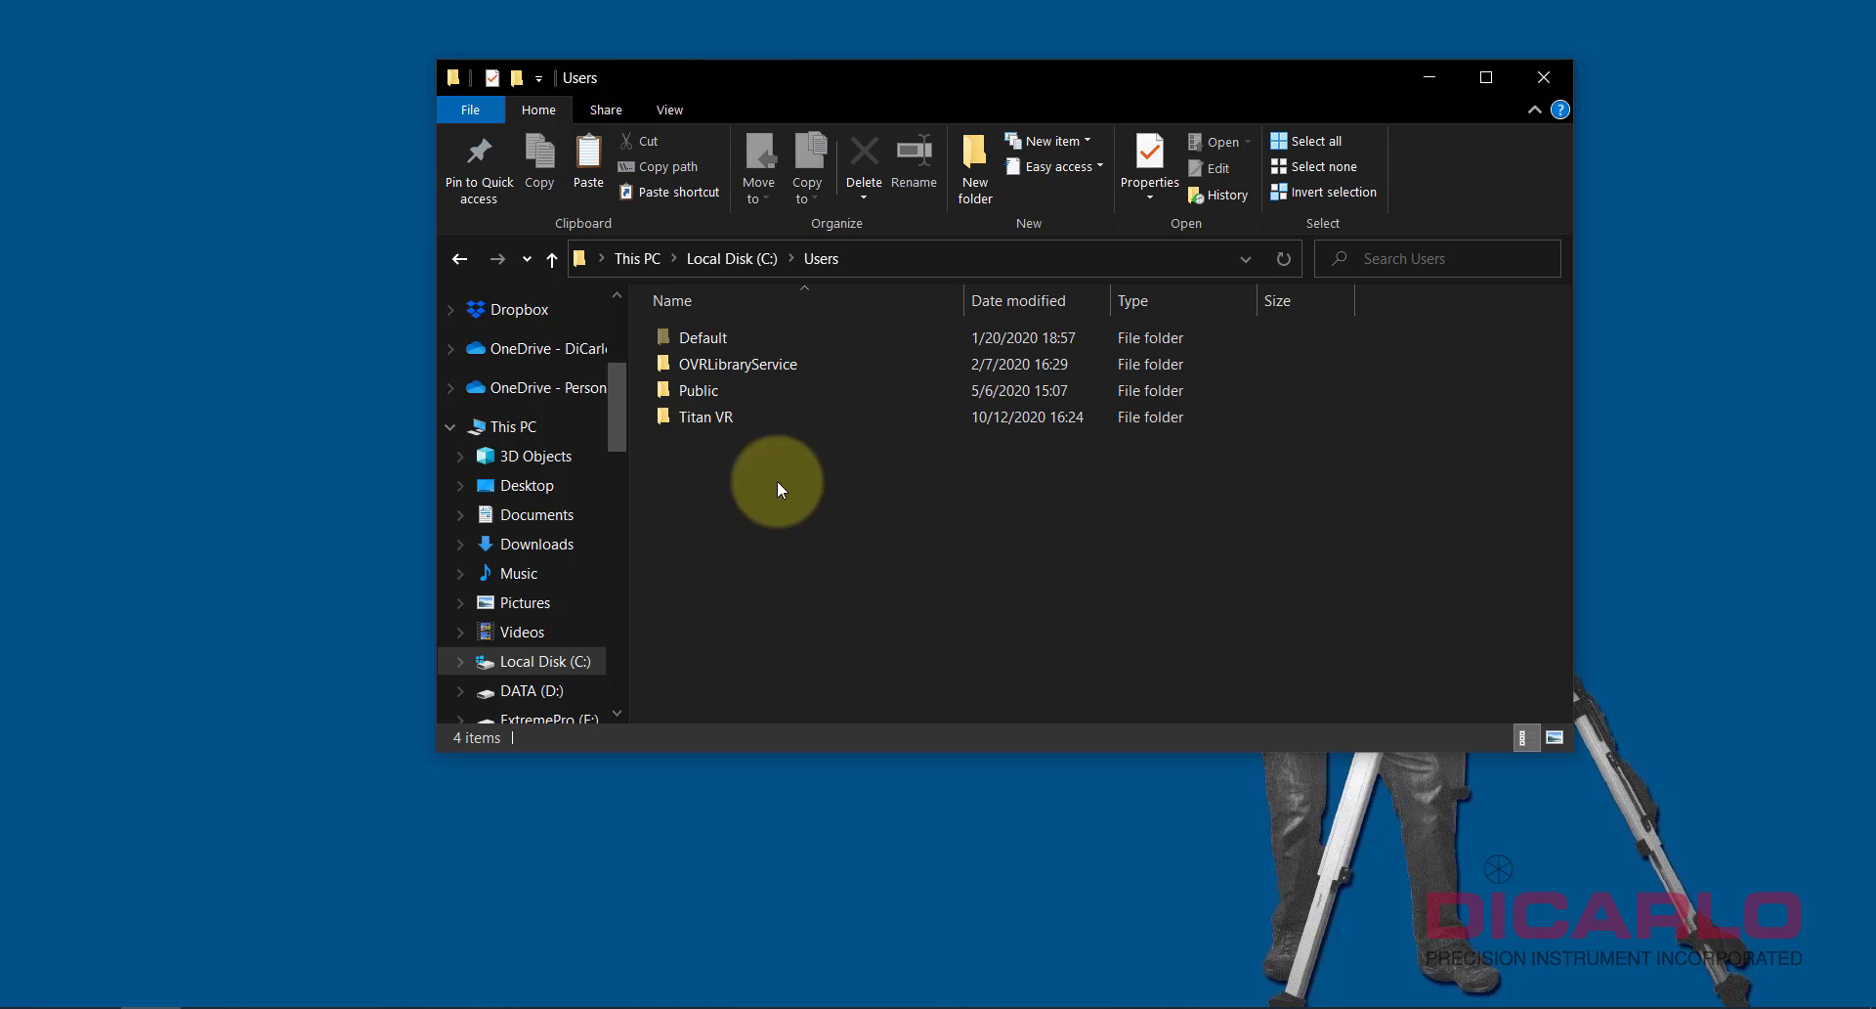
double_click(737, 416)
scroll(811, 460, down, 2)
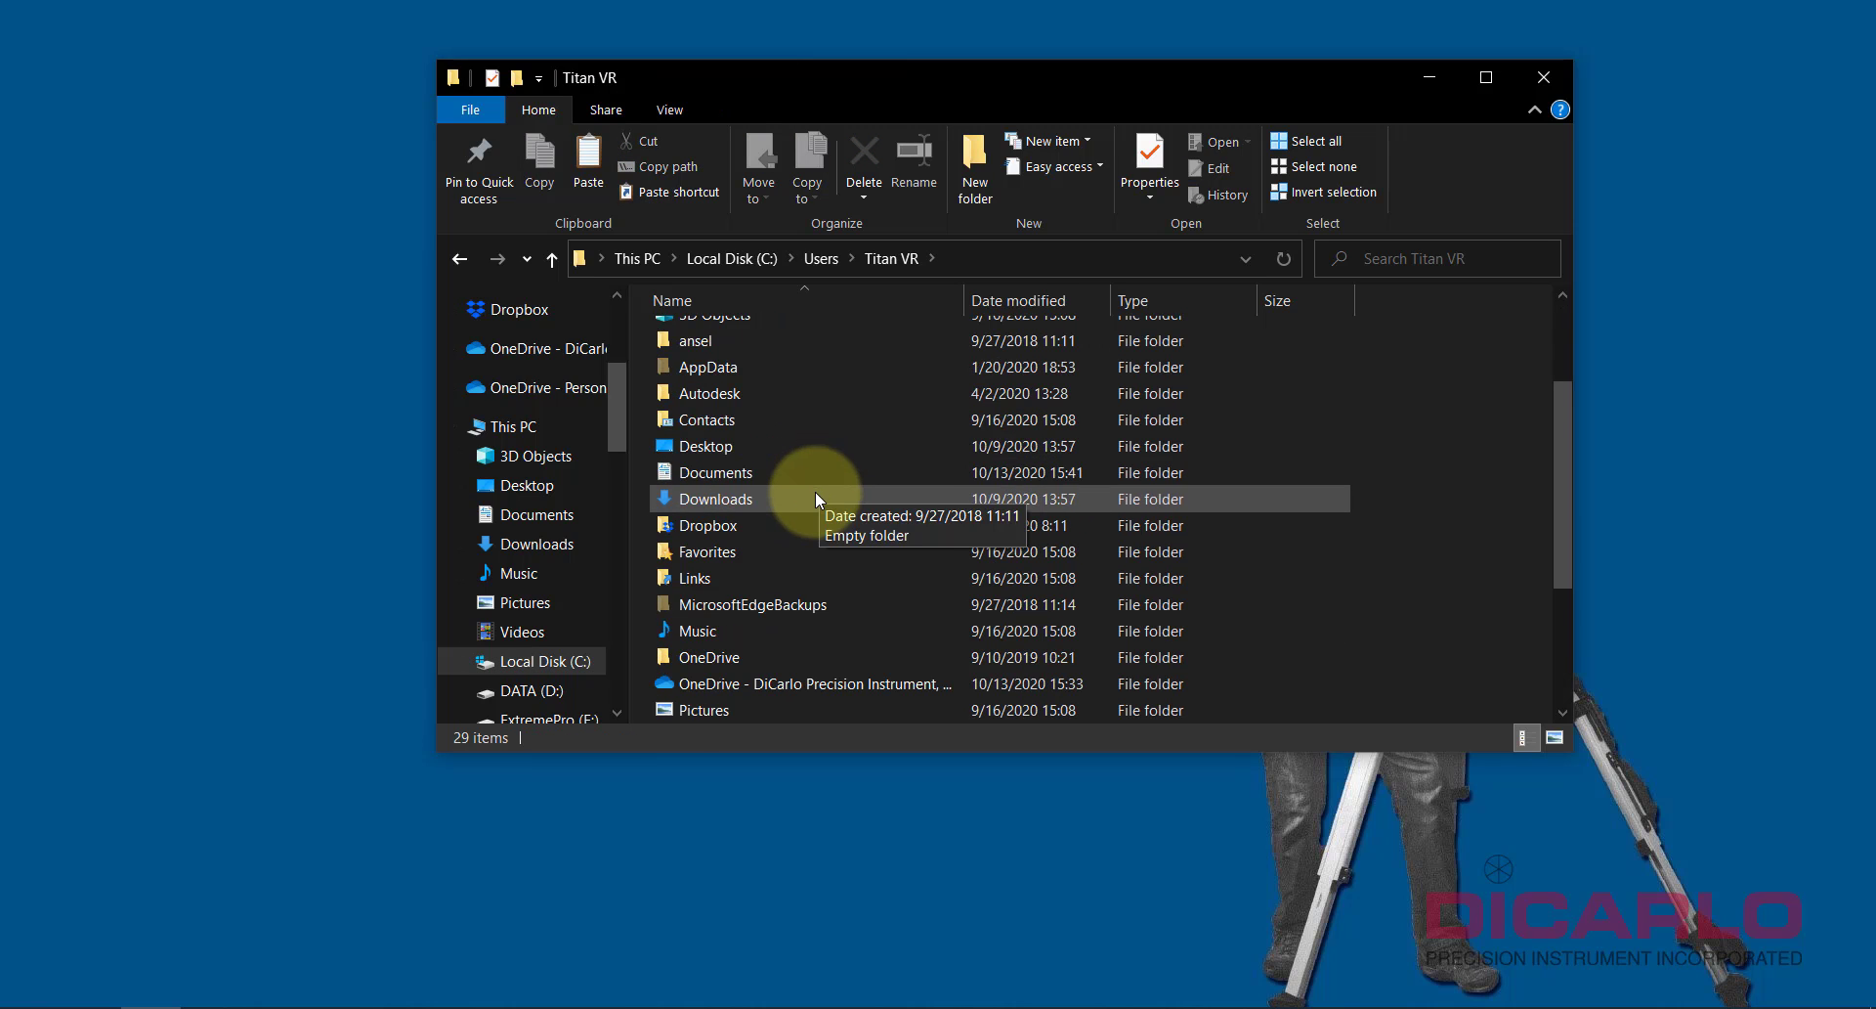
click(731, 366)
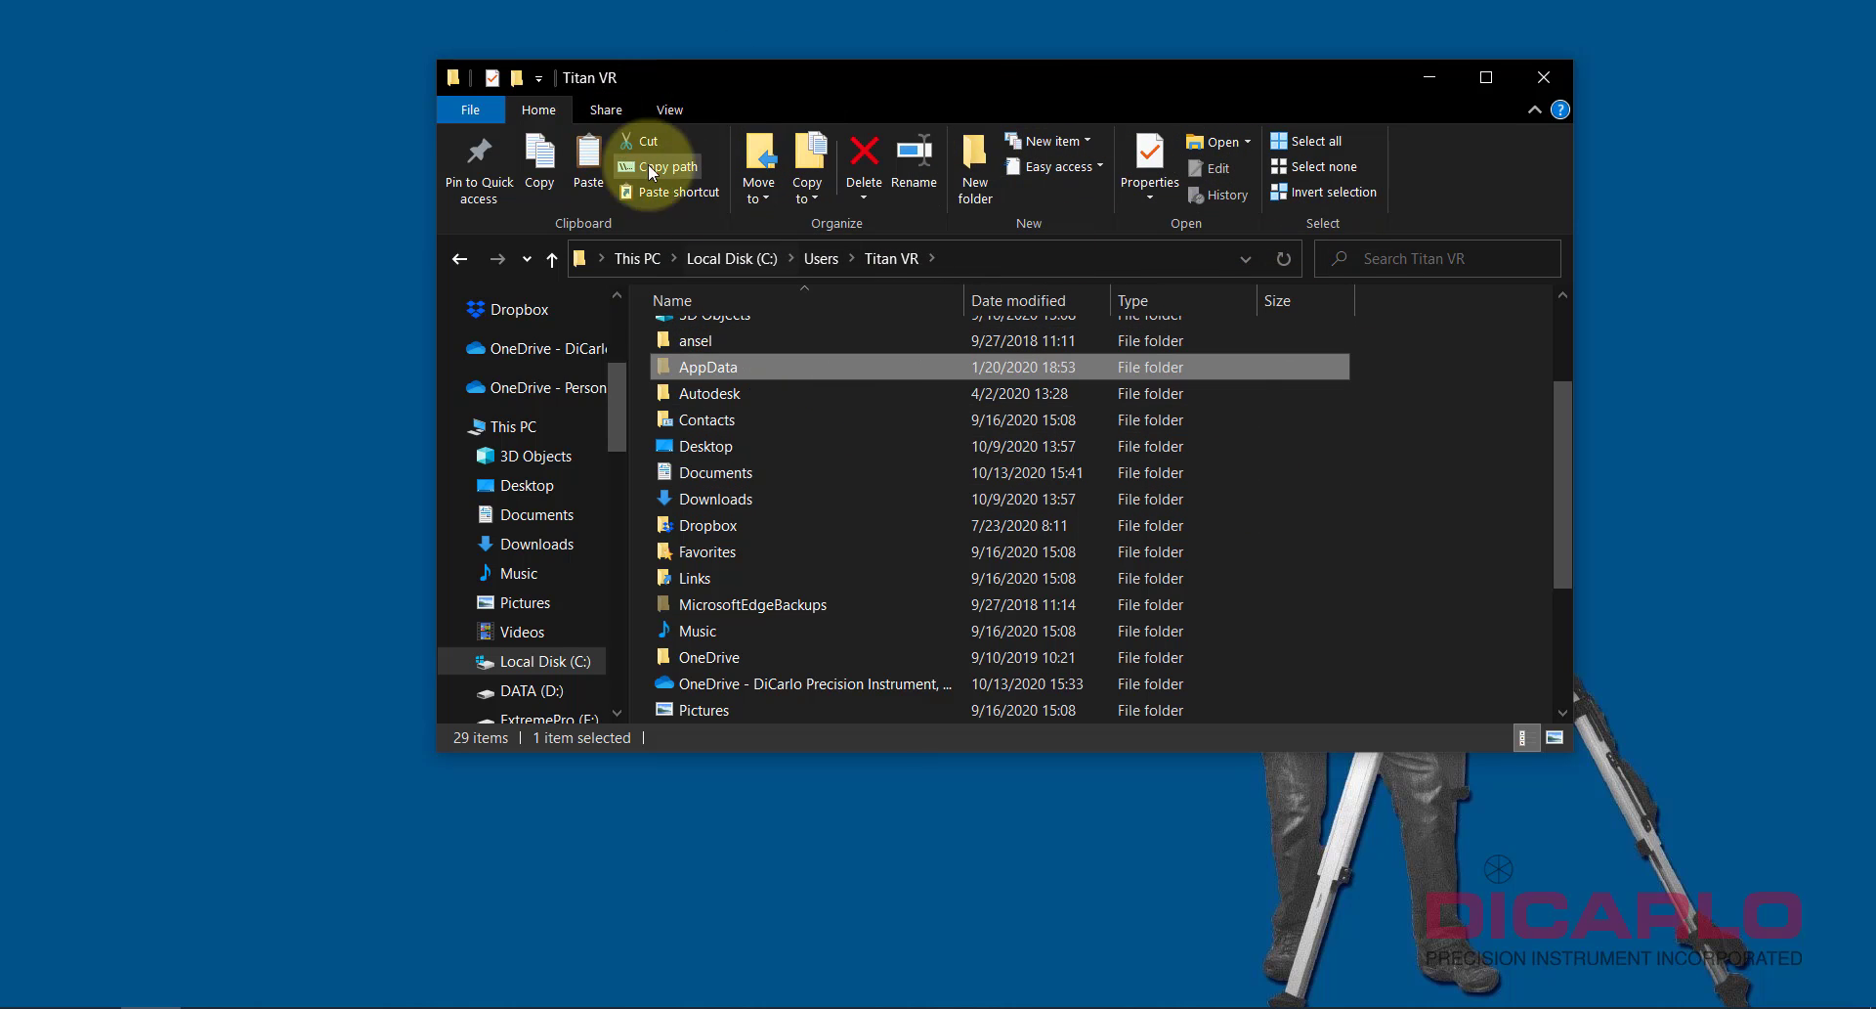
click(671, 111)
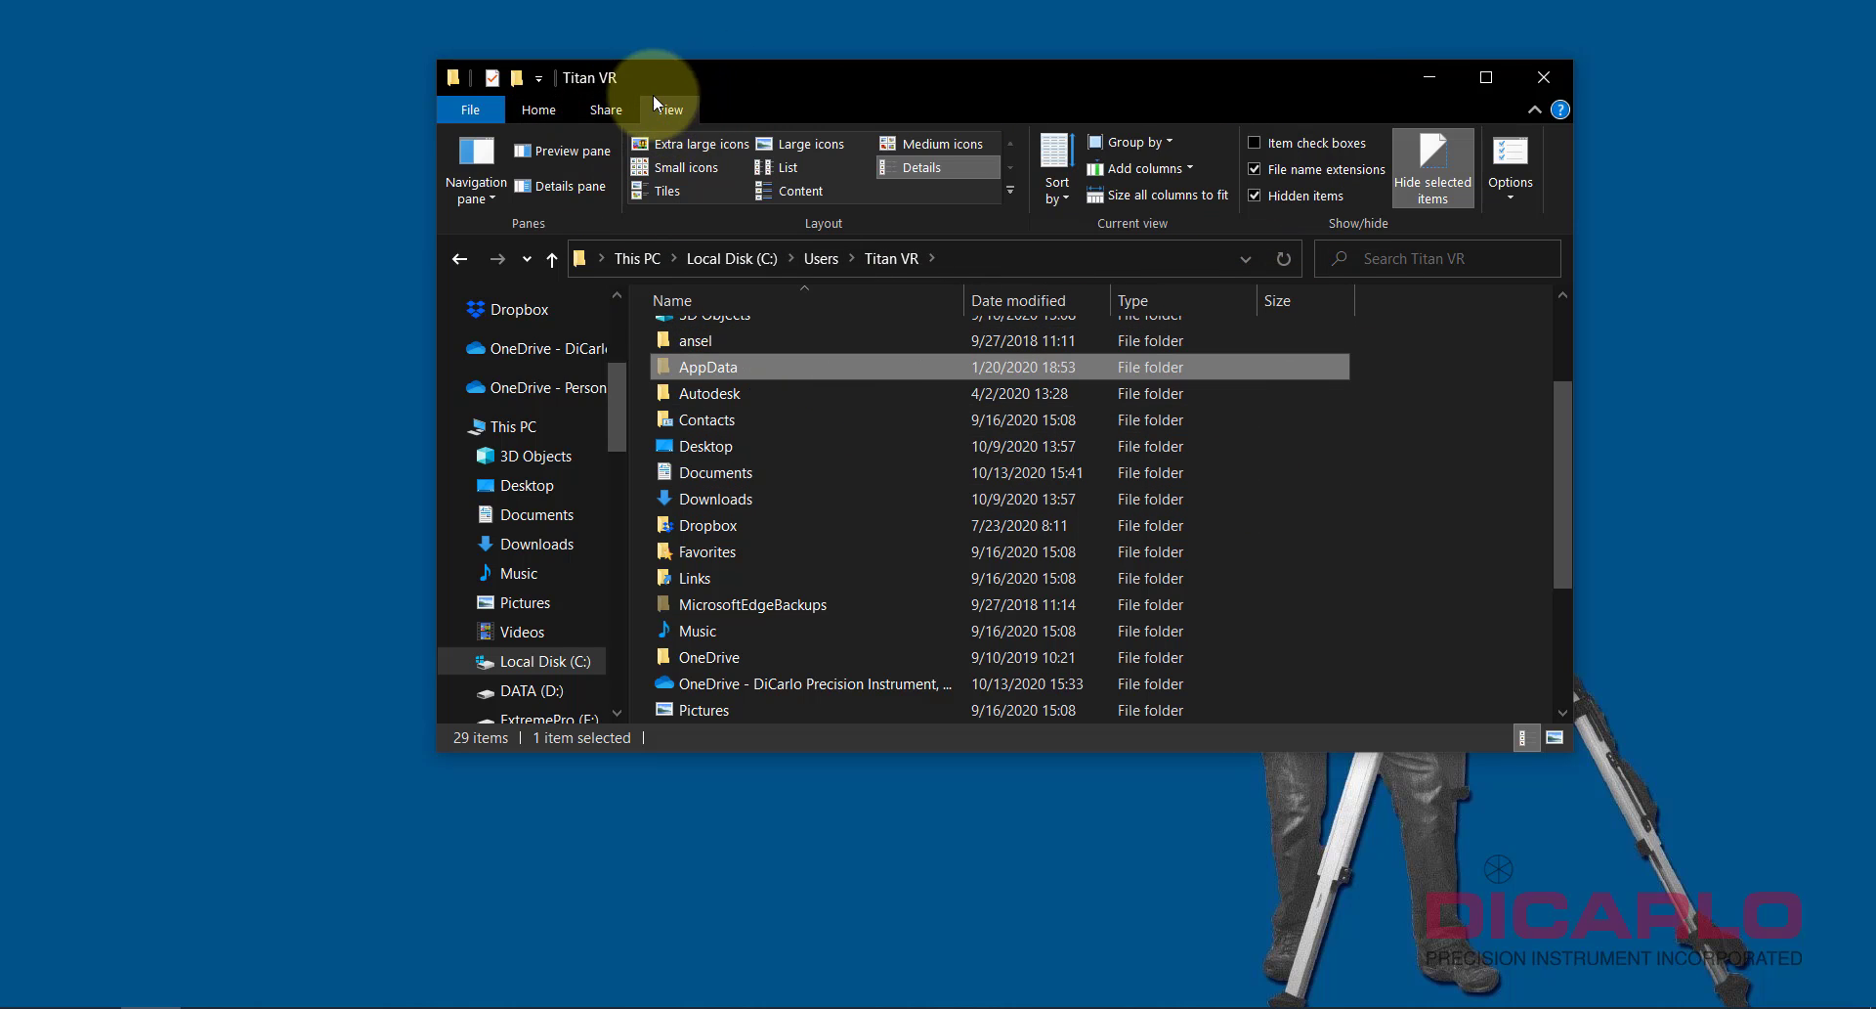
click(1255, 196)
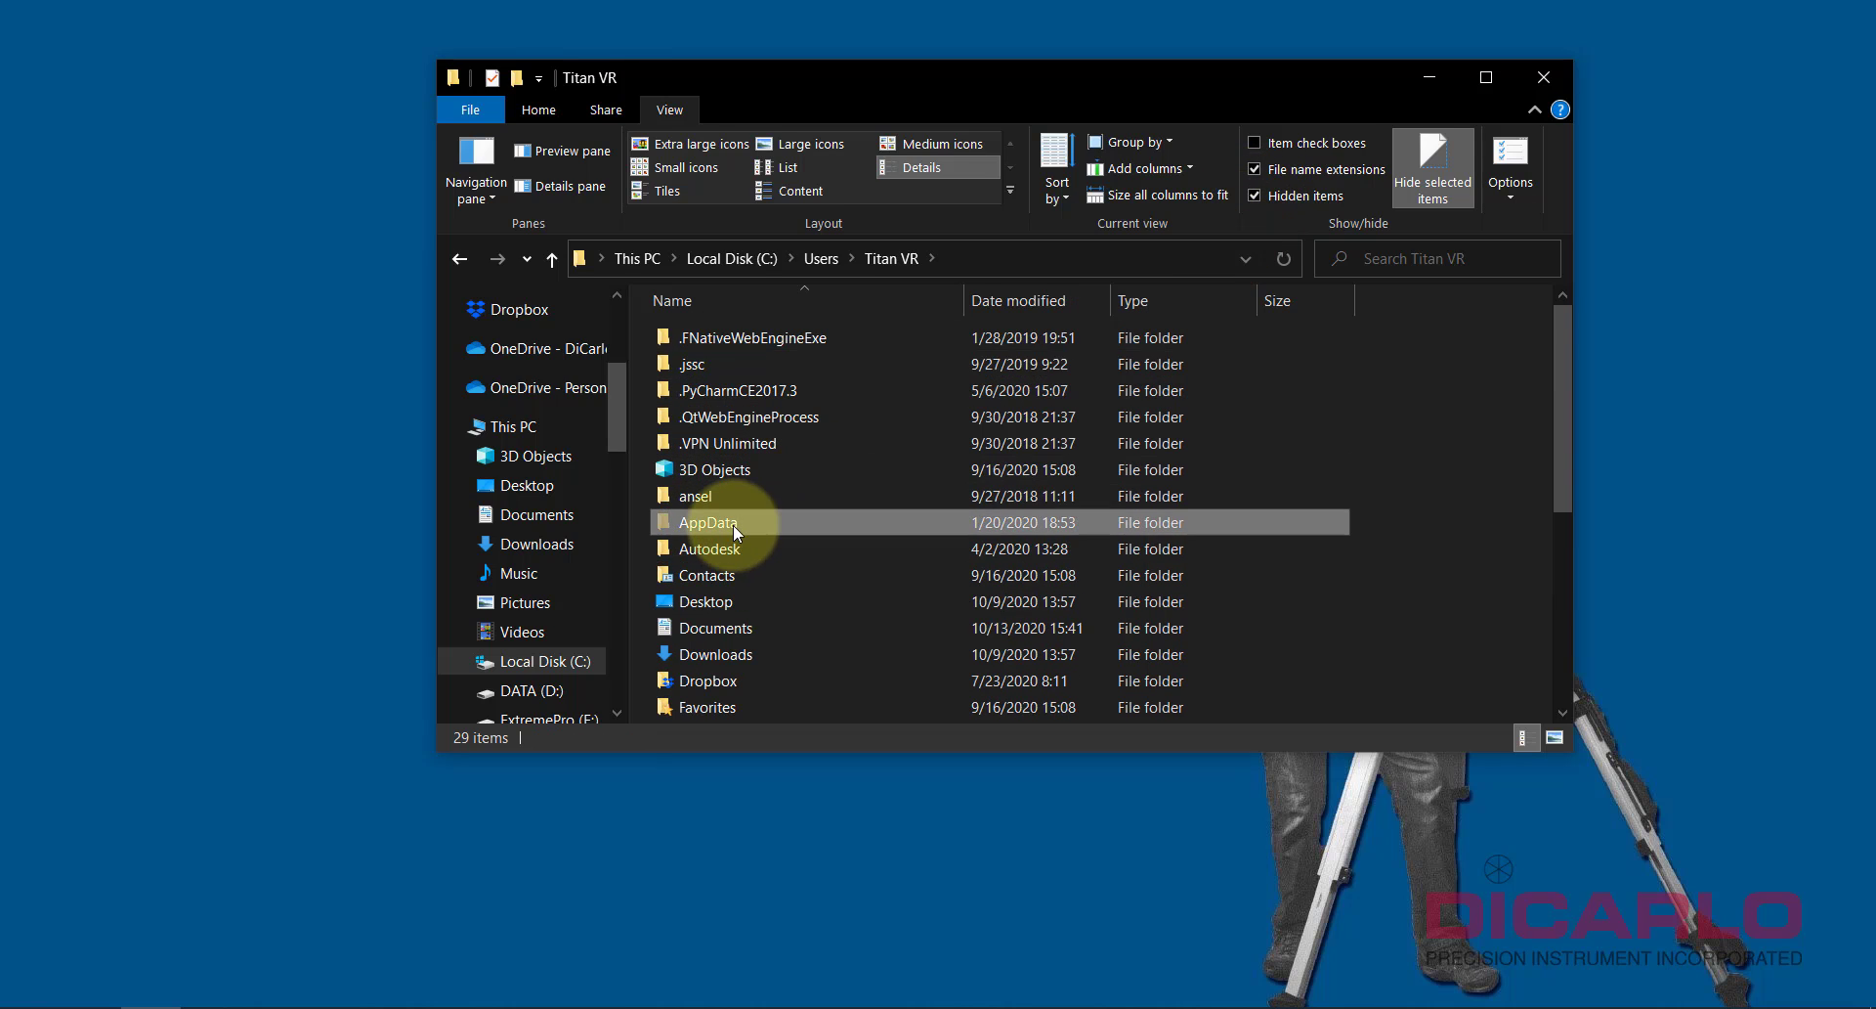
Step: Open AppData\Roaming\MAGNET Field PC and select Styles.tsstyles among its 37 items
double_click(765, 522)
double_click(689, 389)
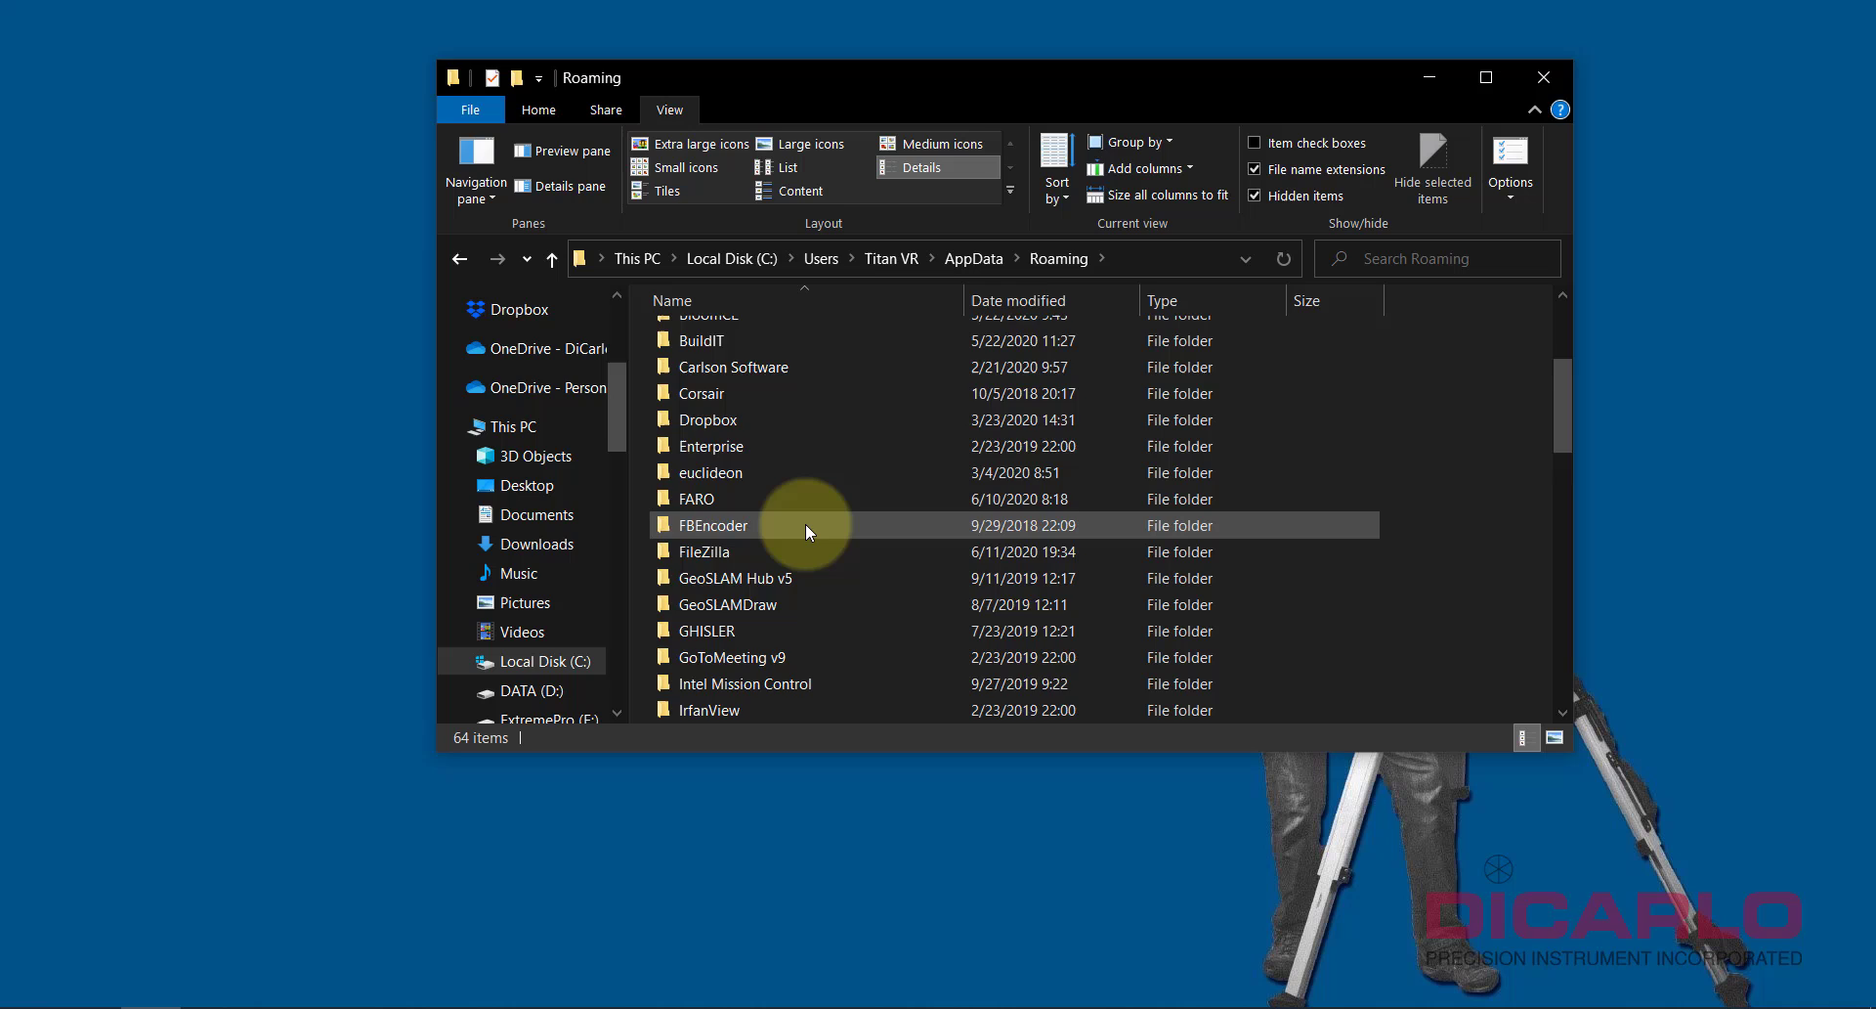
scroll(800, 523, down, 2)
scroll(809, 528, down, 1)
double_click(808, 630)
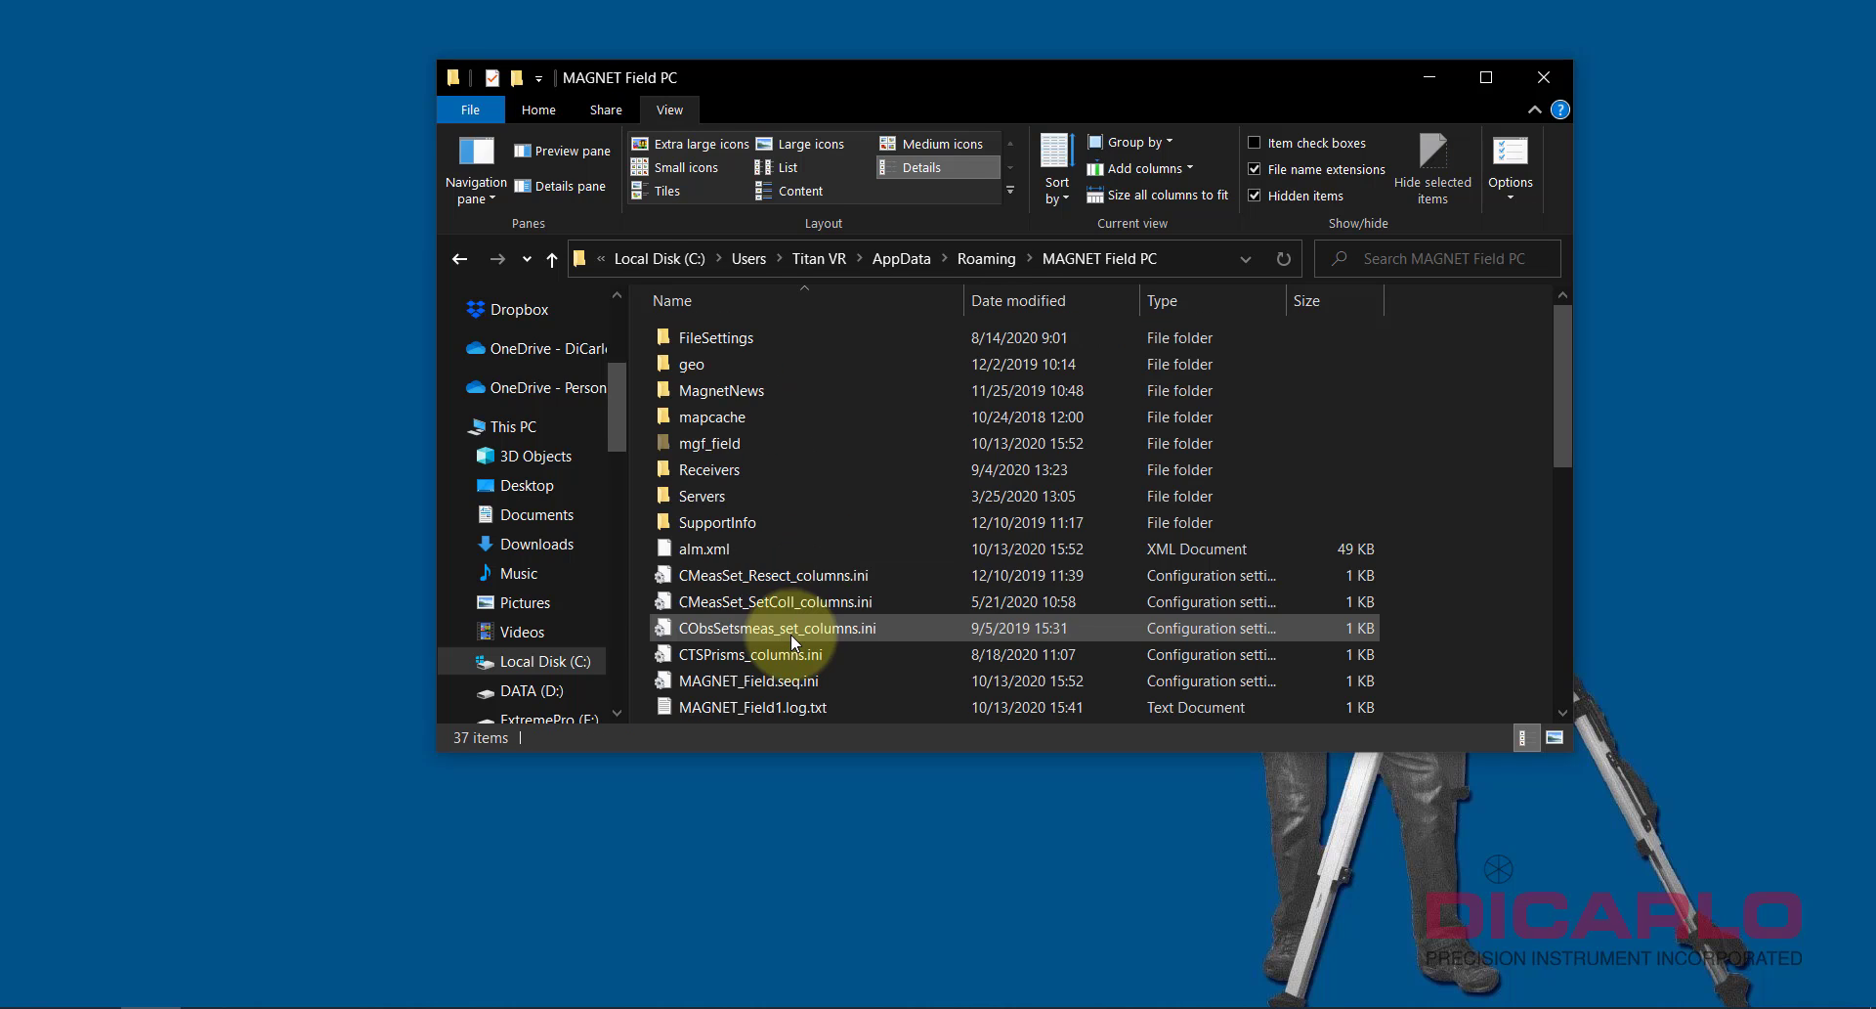
scroll(867, 479, down, 7)
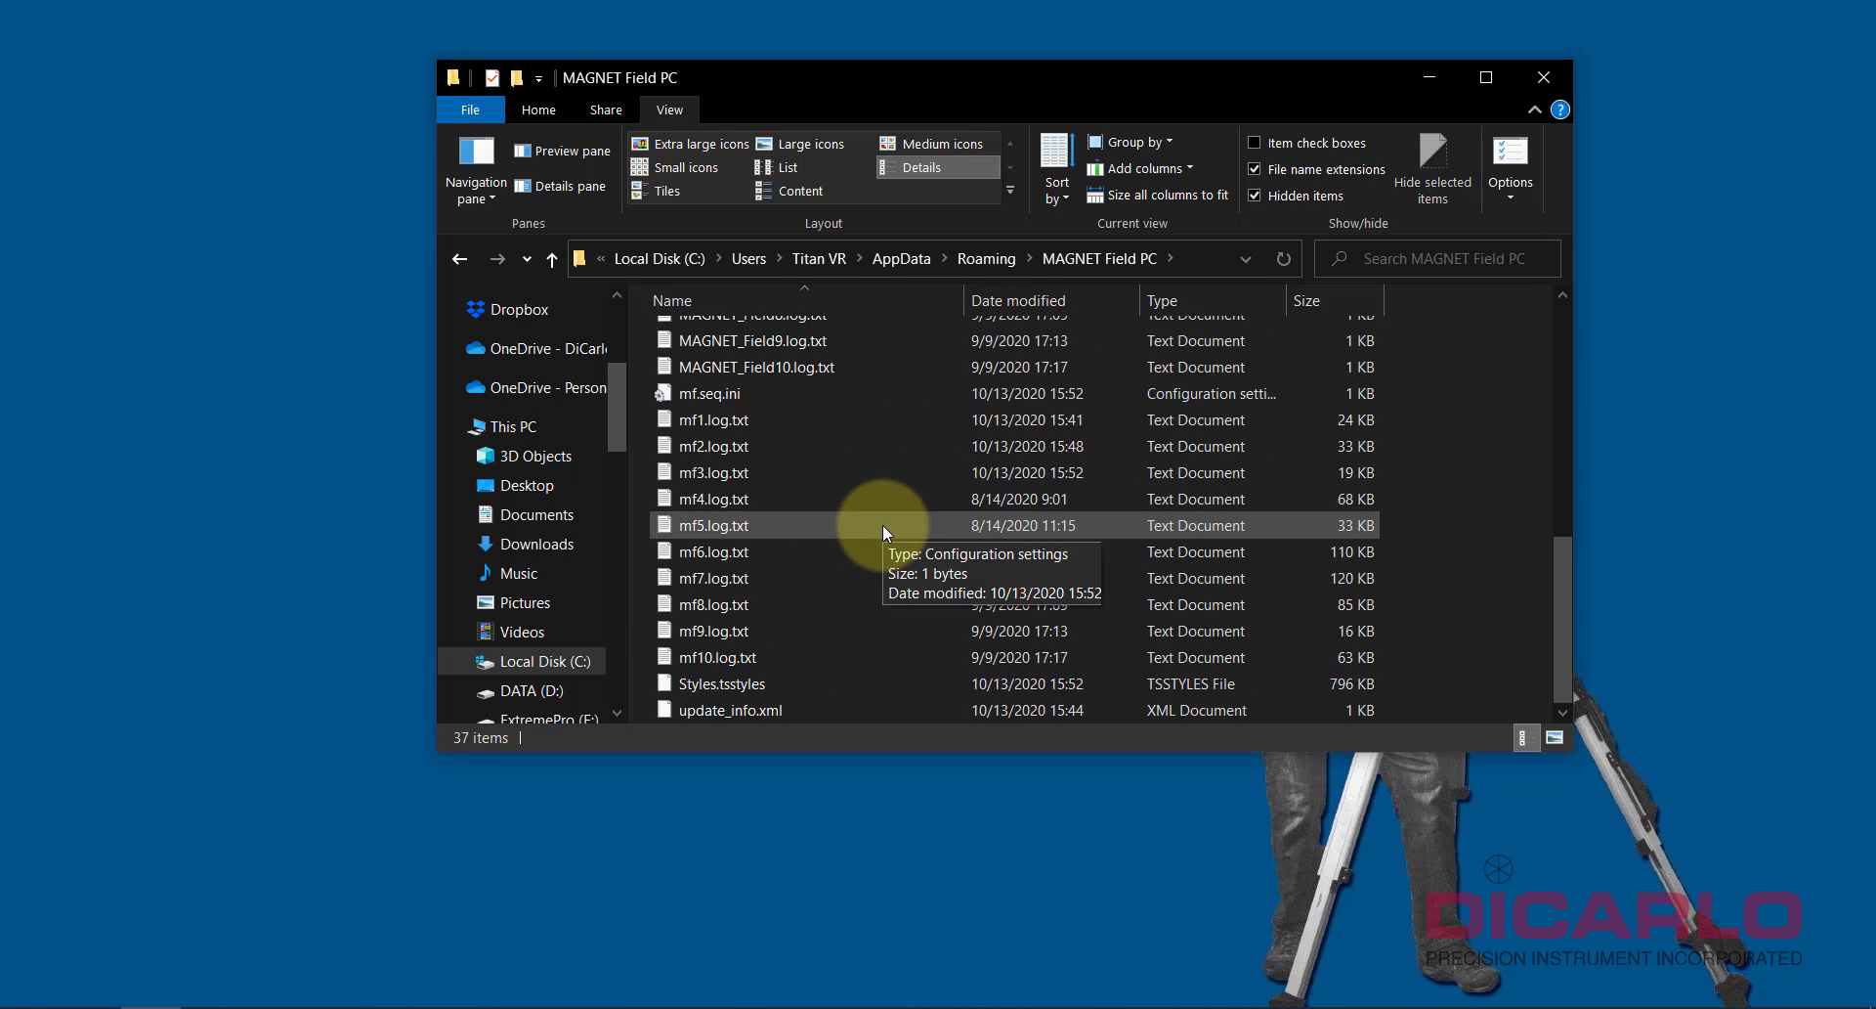
click(762, 690)
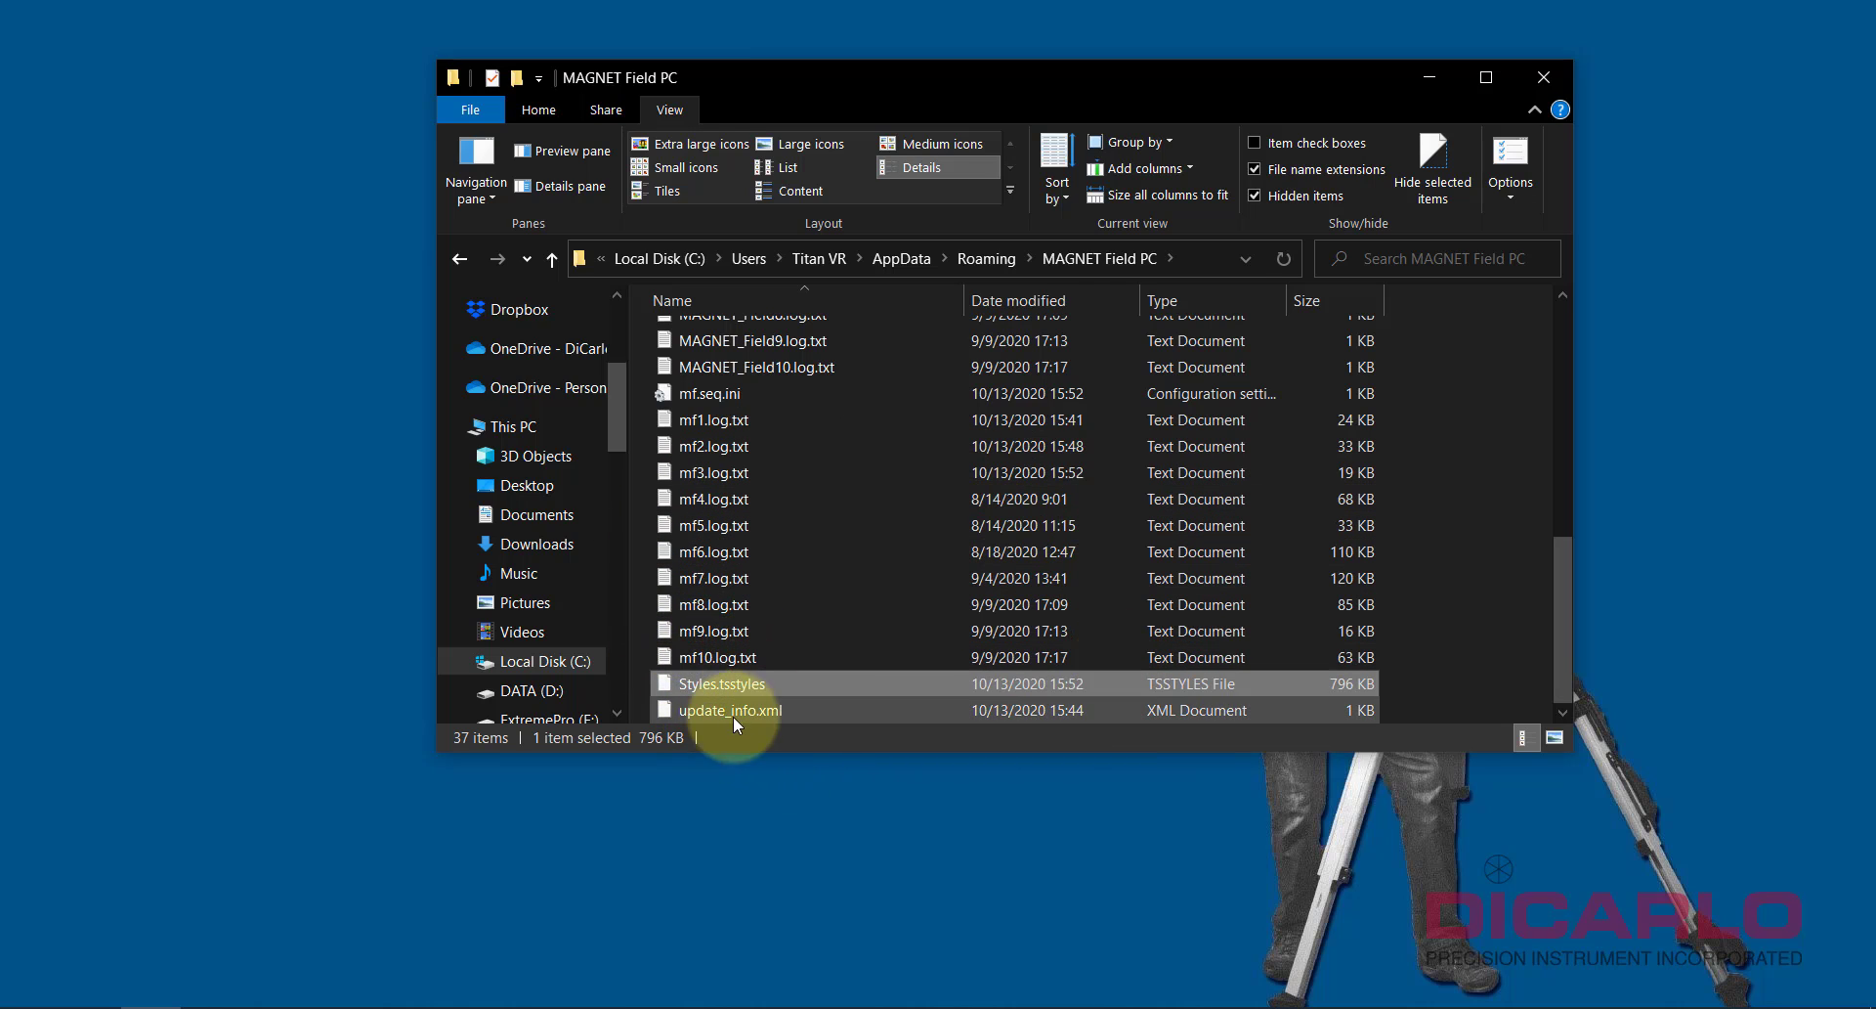
mouse_move(706, 692)
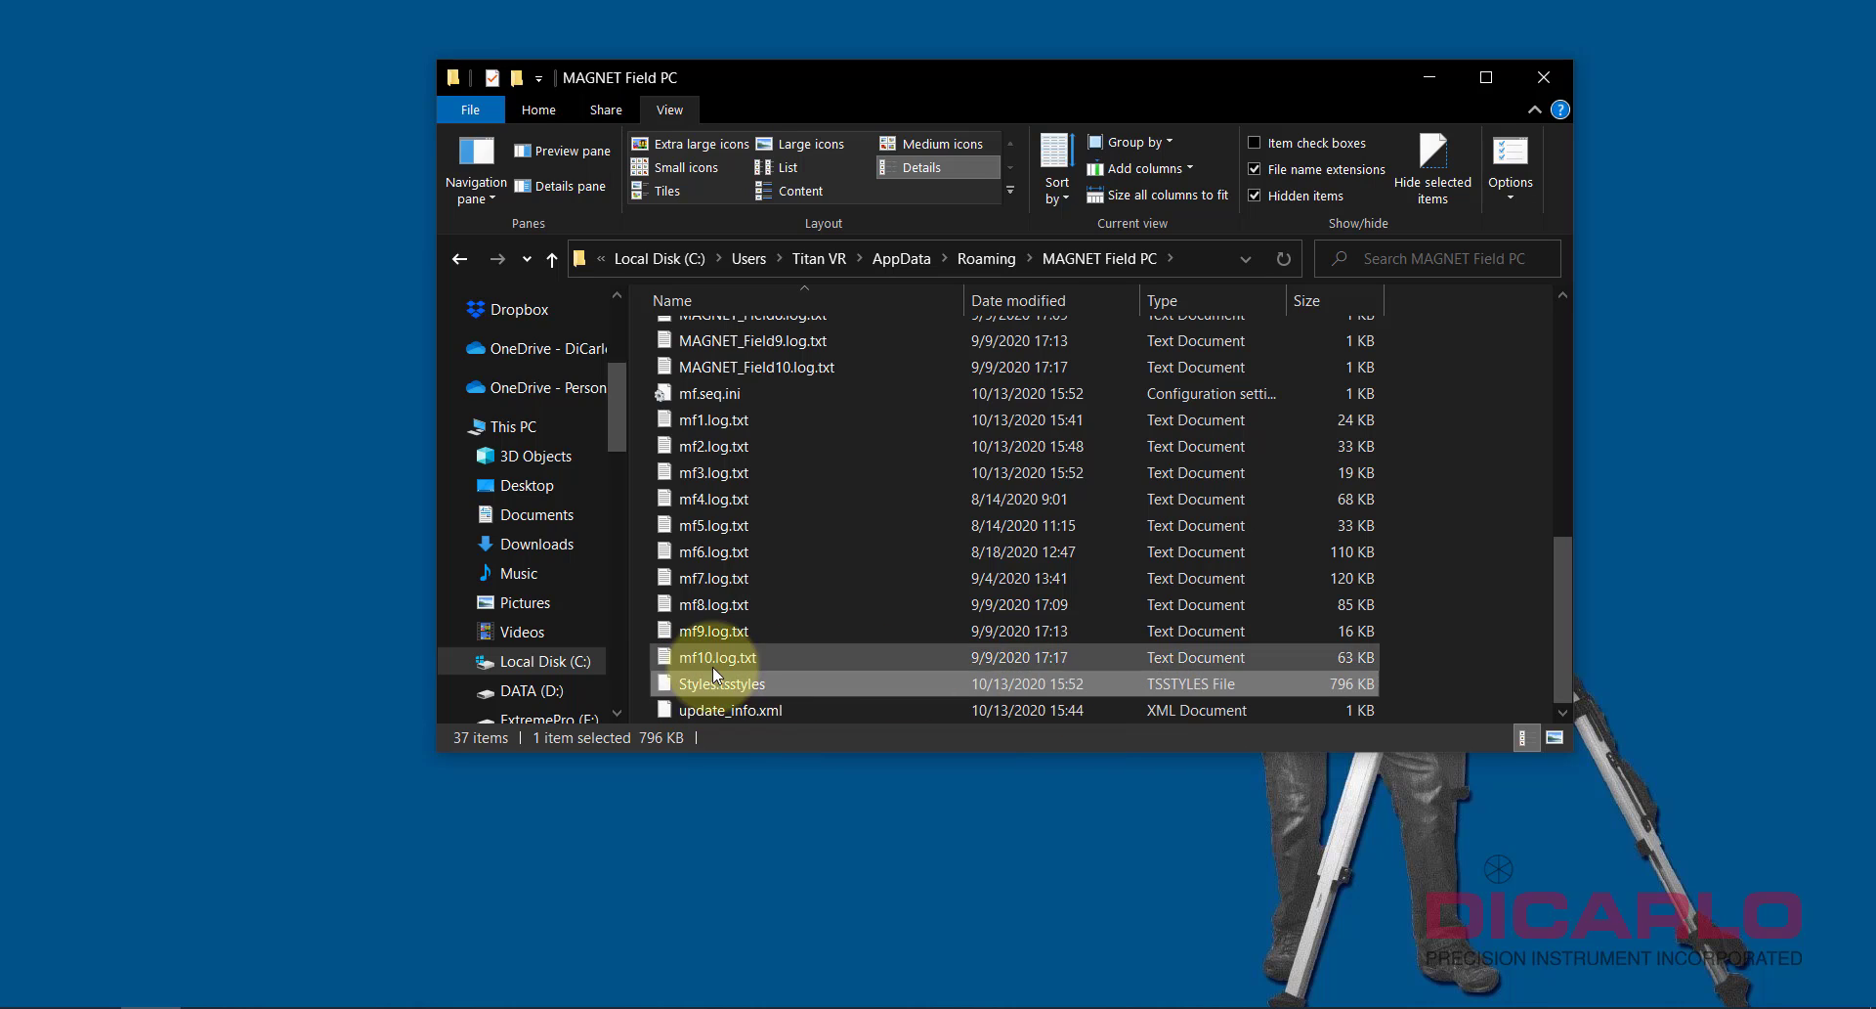
mouse_move(788, 682)
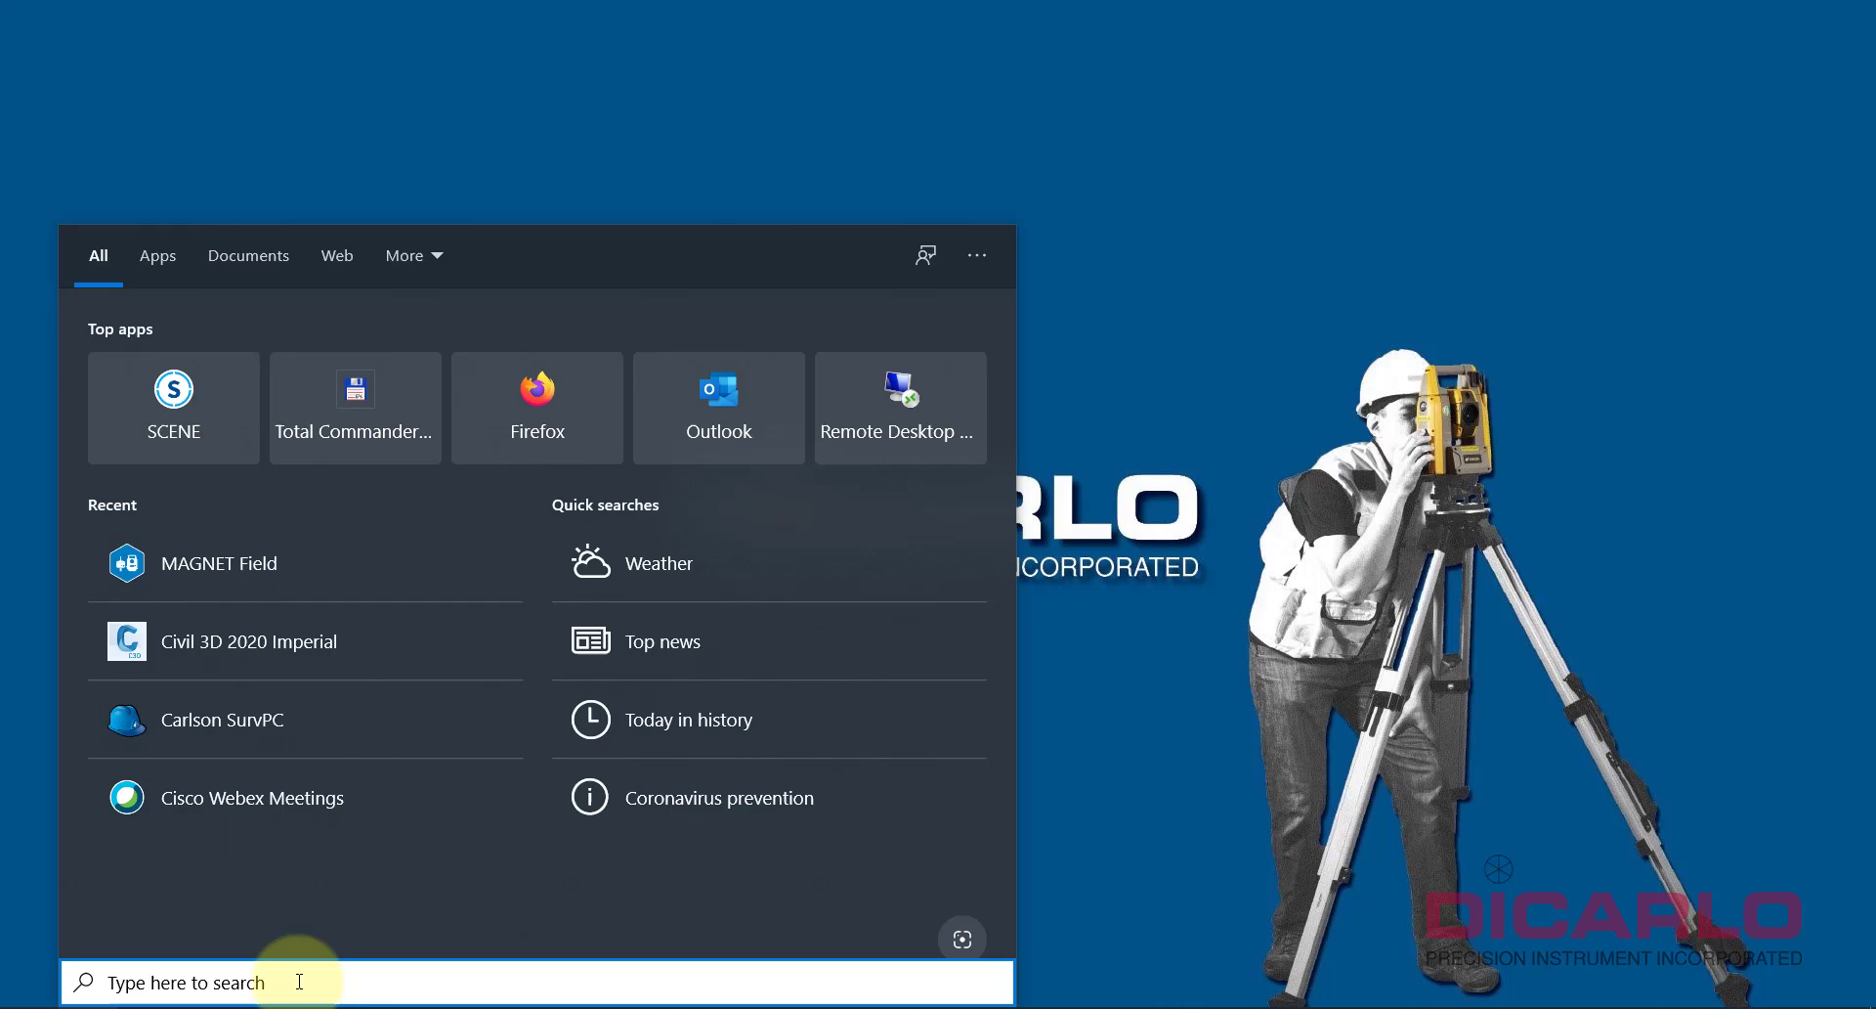
Step: Search the Start menu for 'magnet' to bring up MAGNET Field as the best match
text(mag)
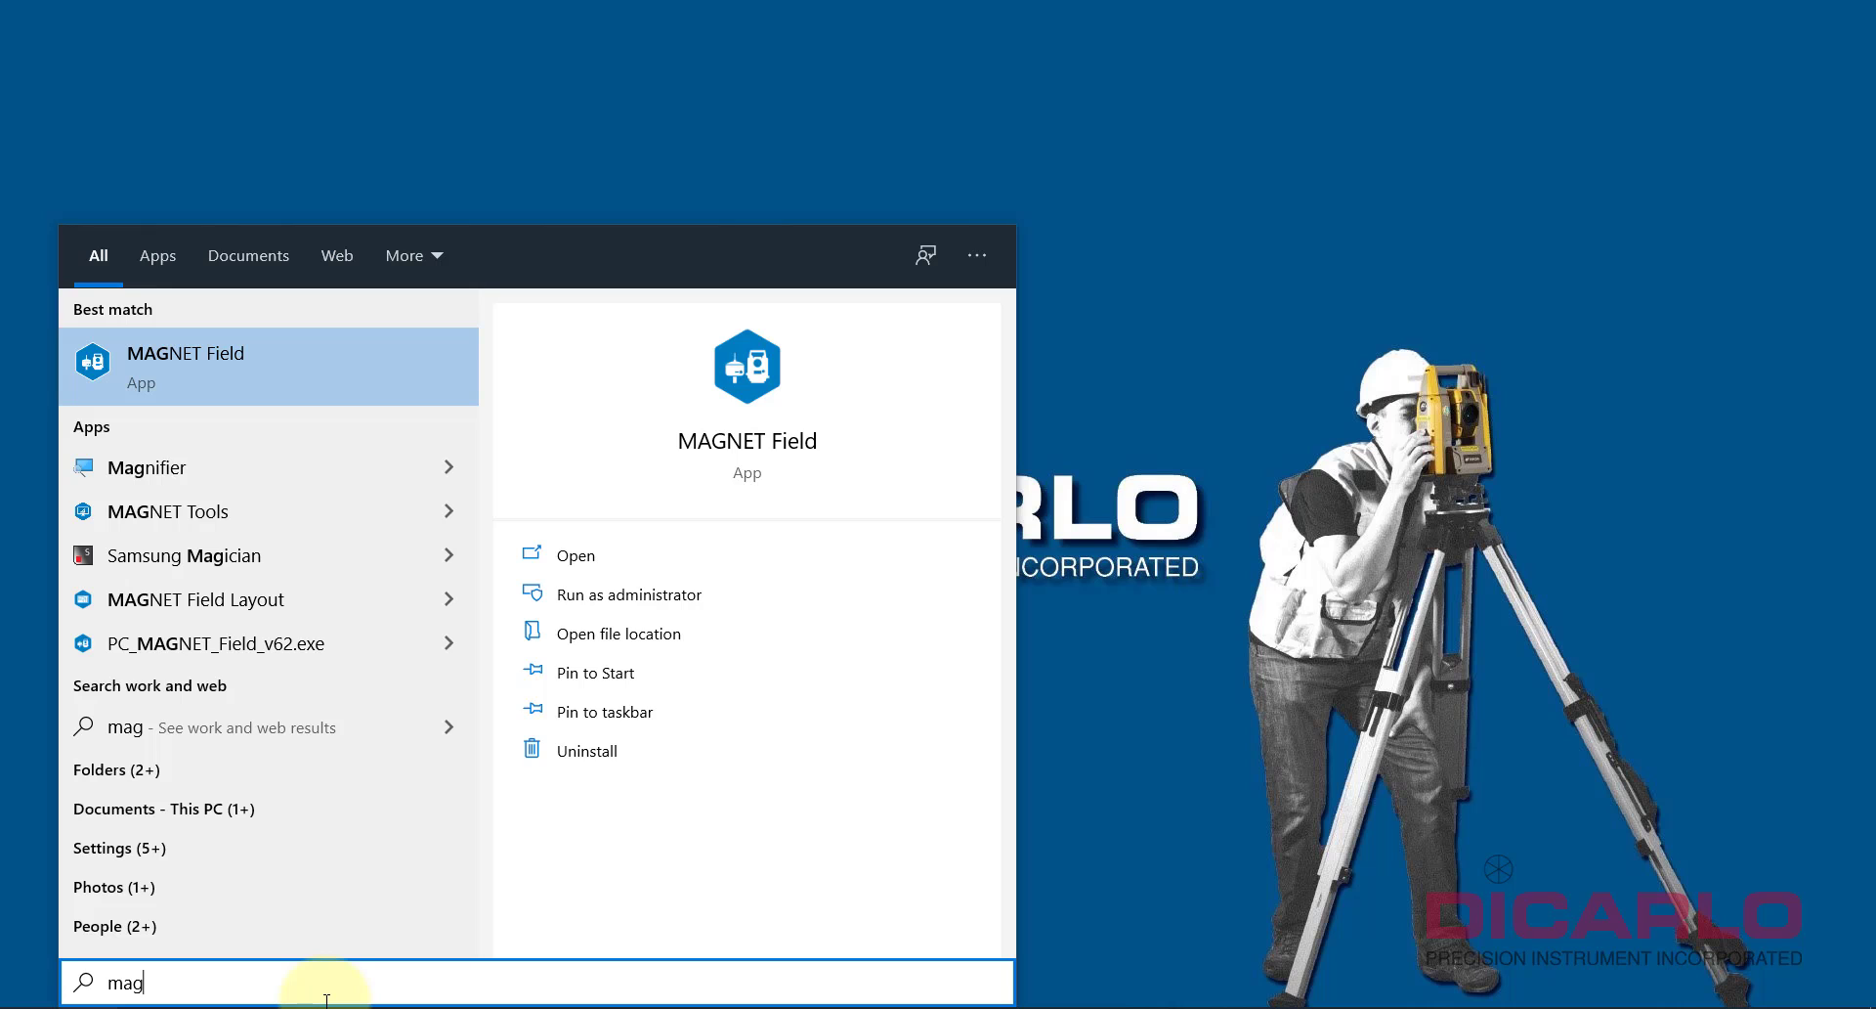
text(net)
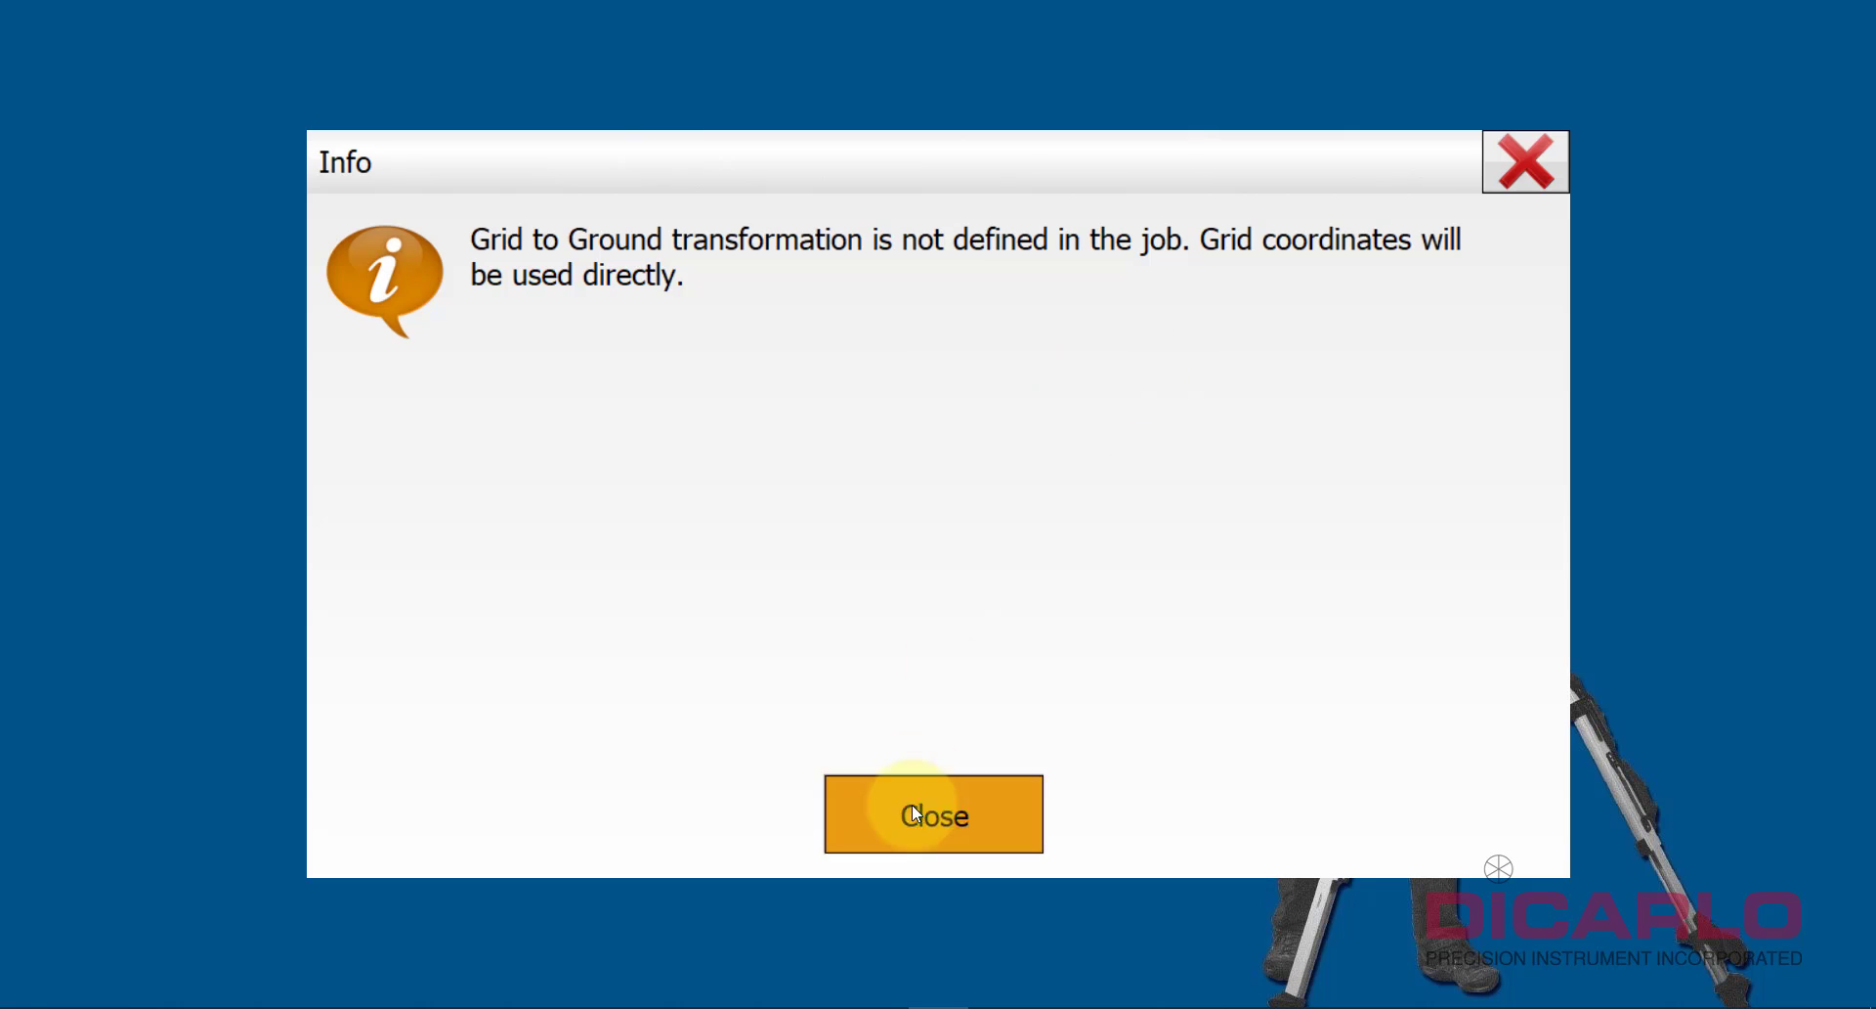
Step: Dismiss the grid-to-ground note and reach the job's Survey configuration
click(877, 723)
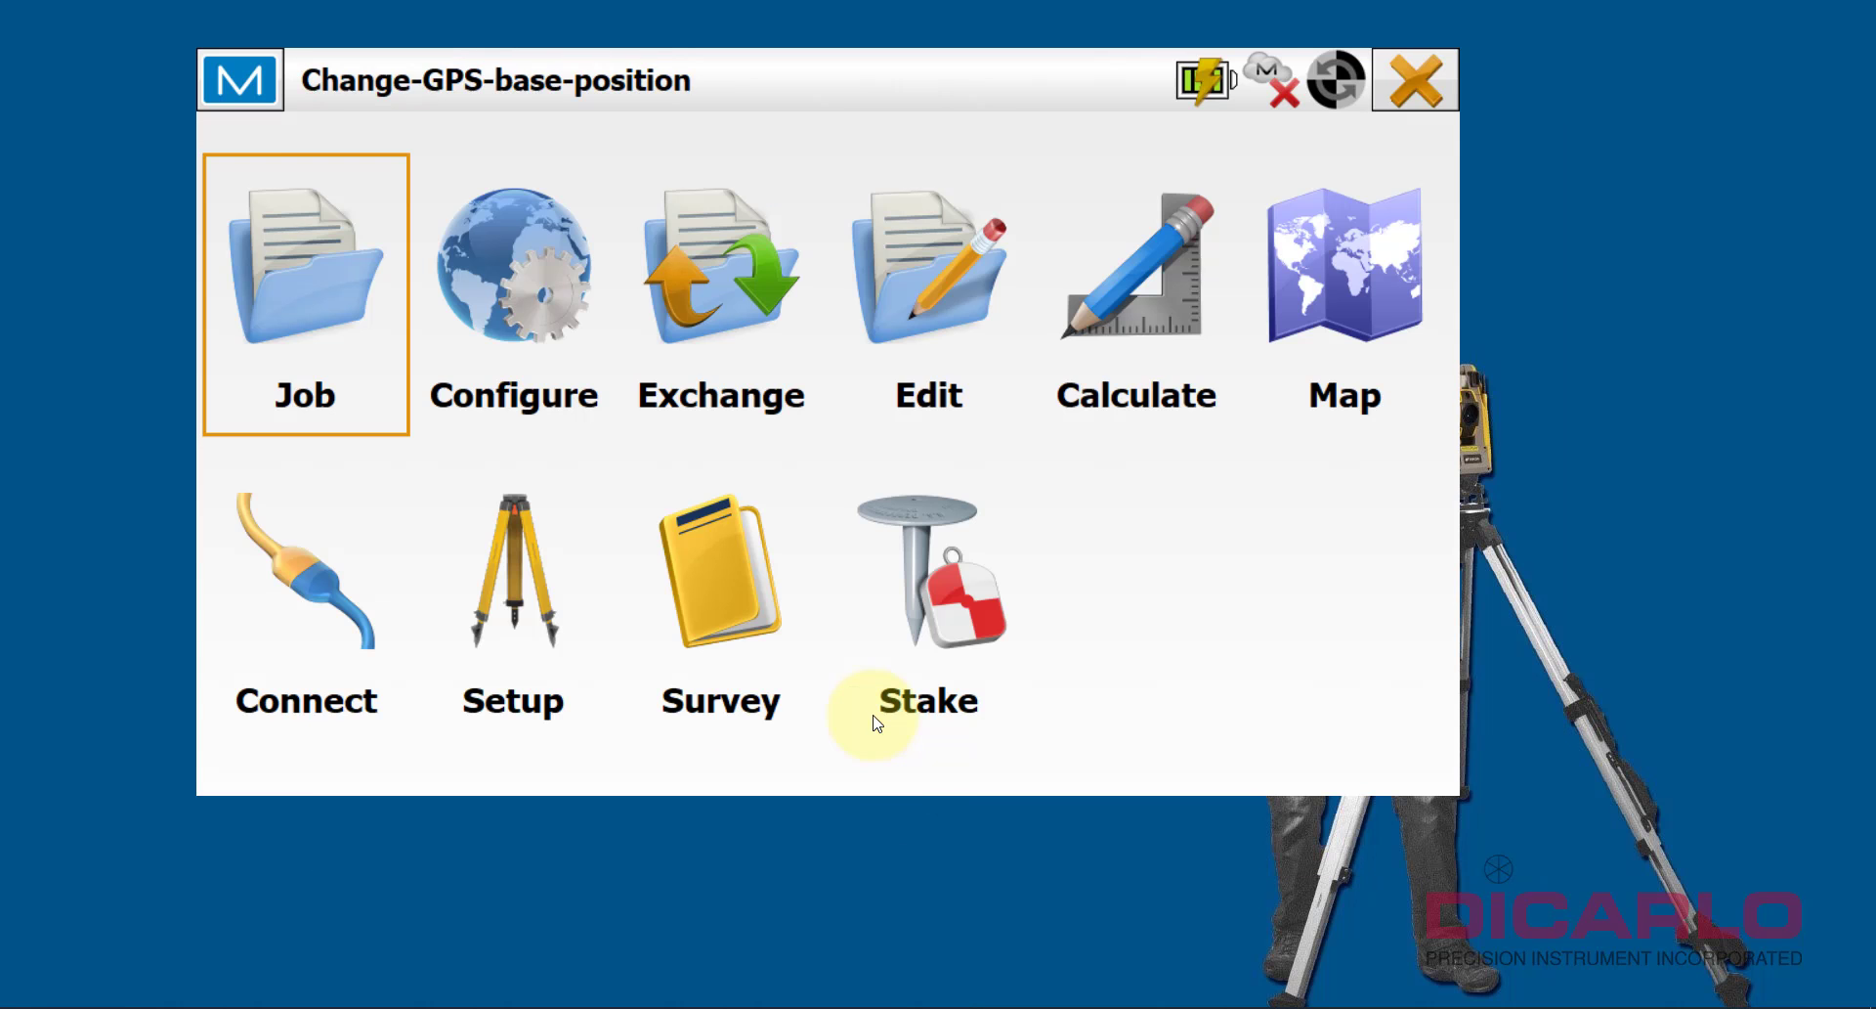
click(510, 272)
click(1416, 83)
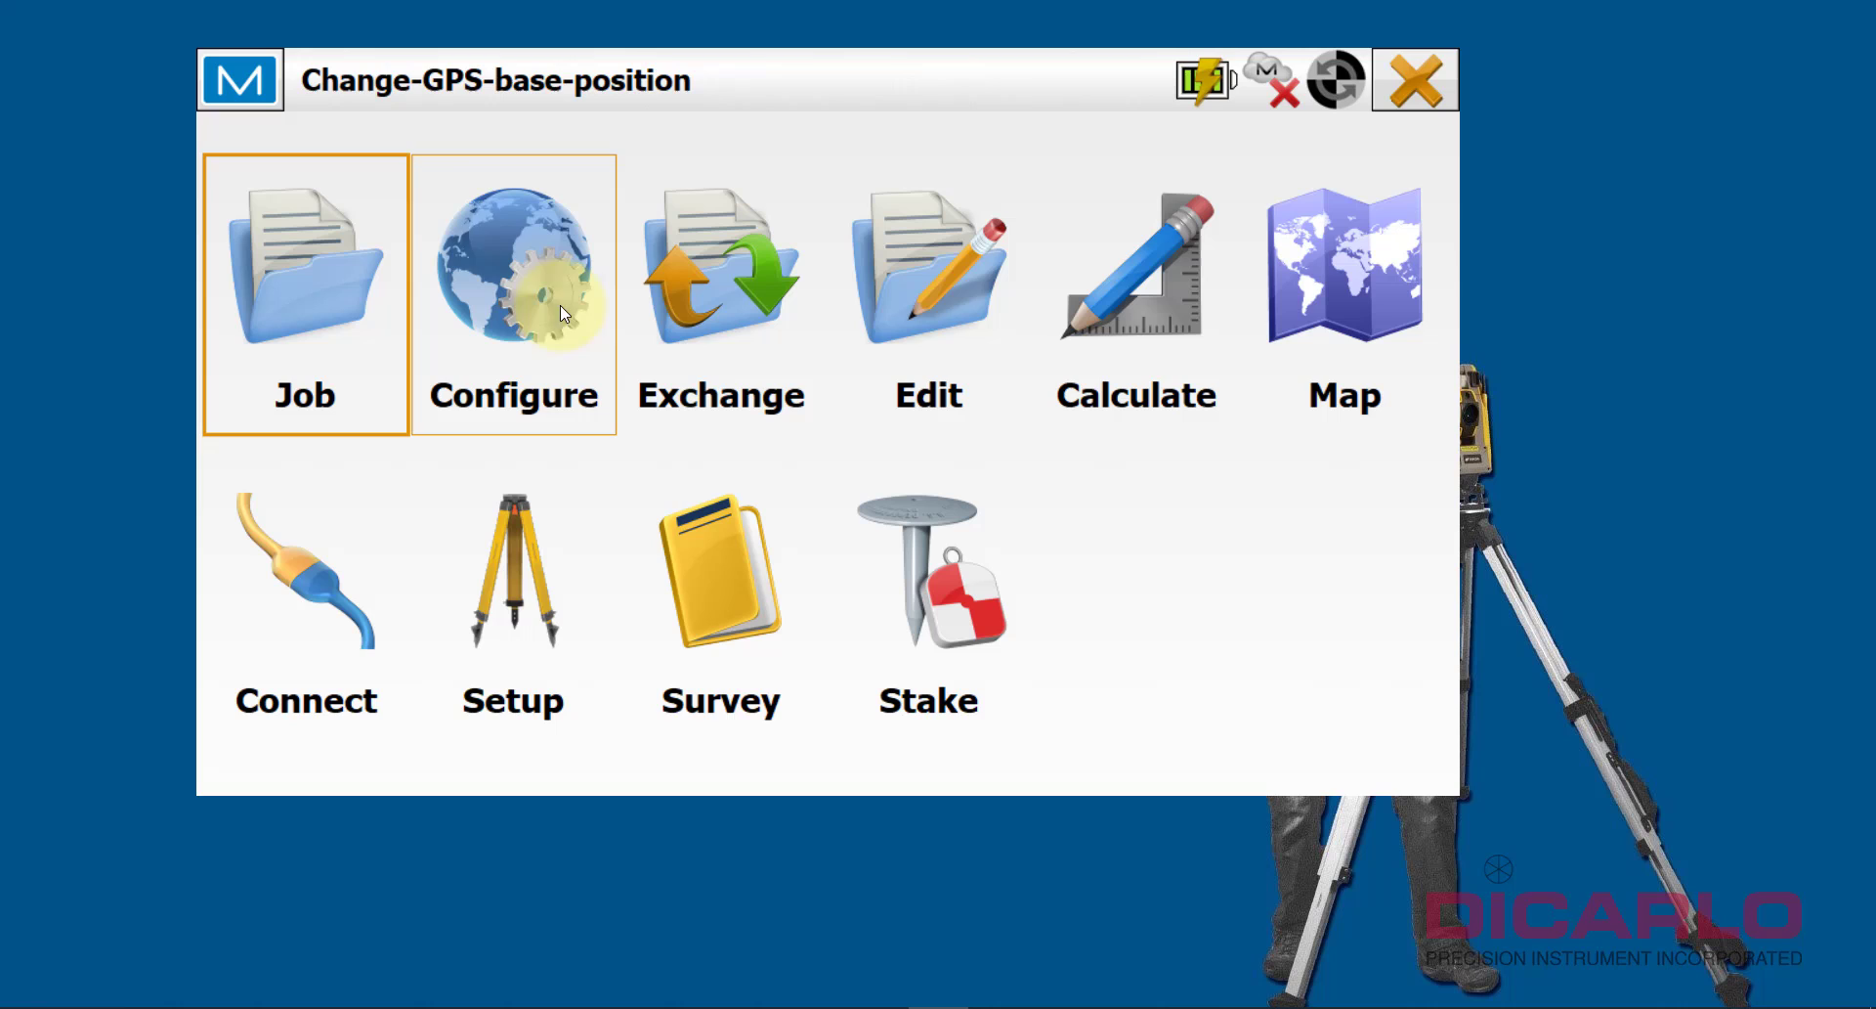
click(496, 277)
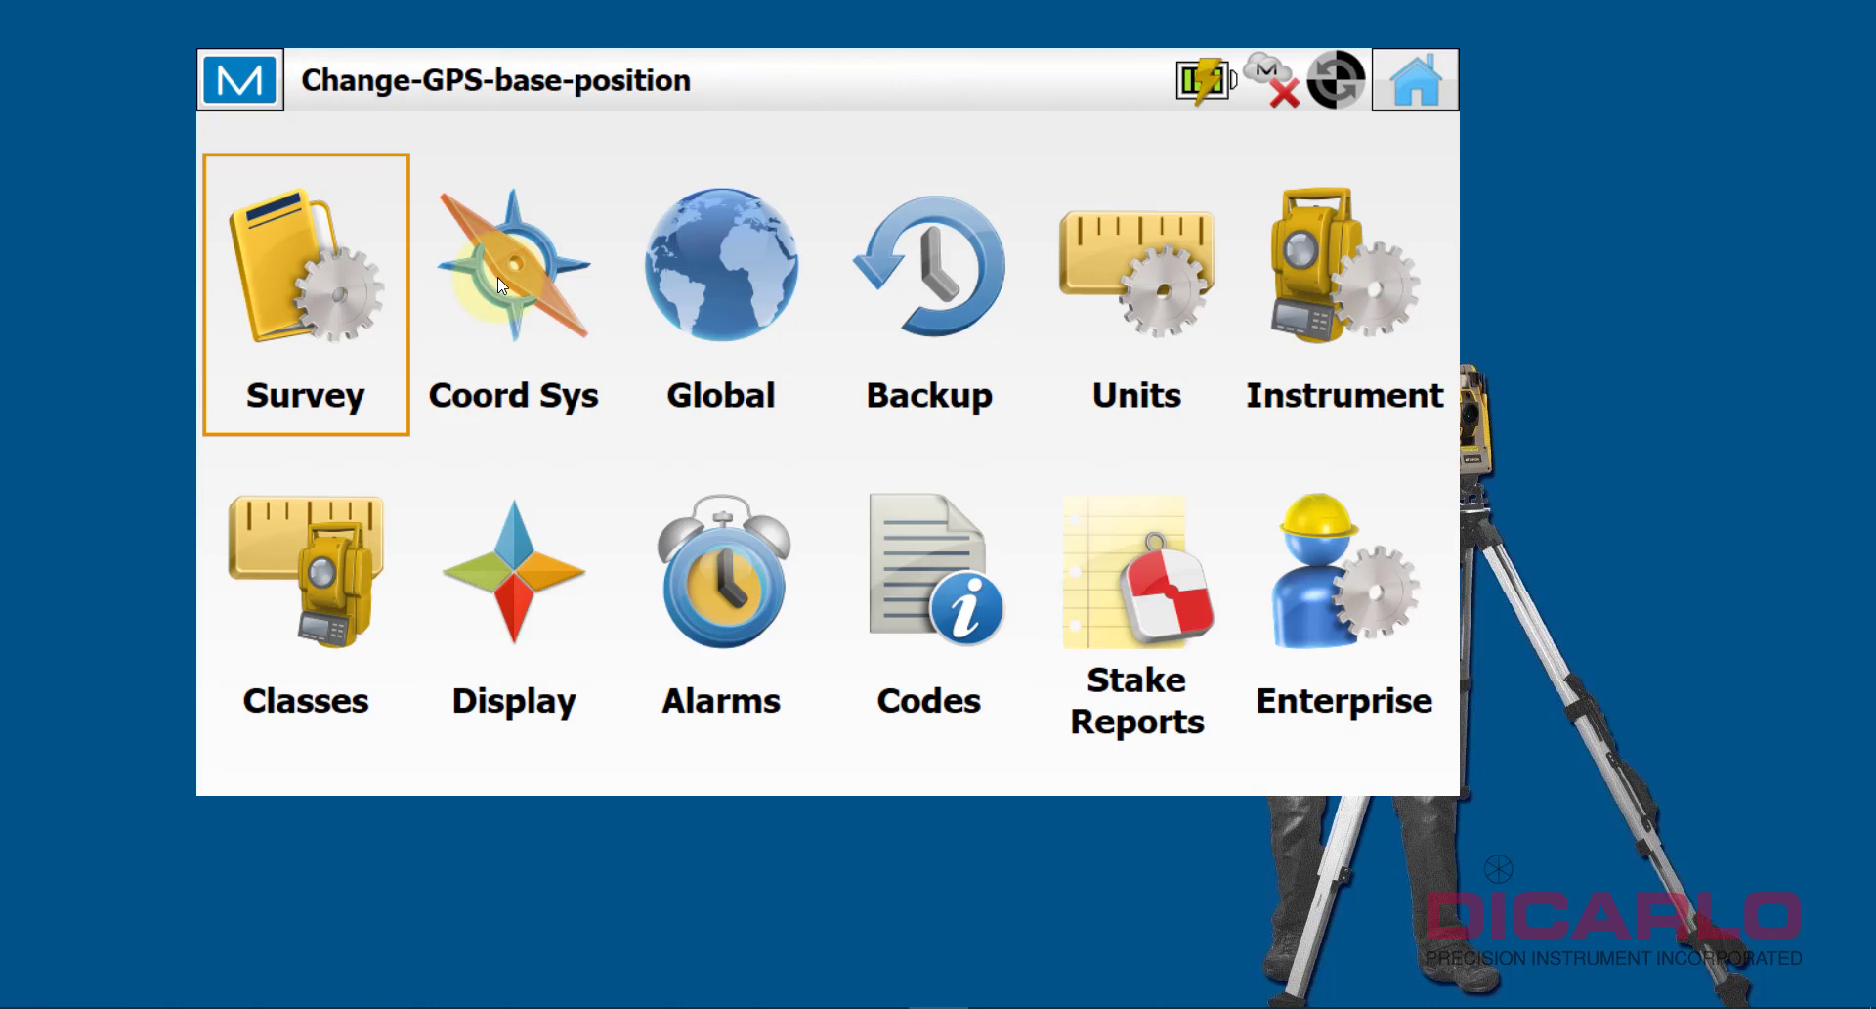
click(305, 313)
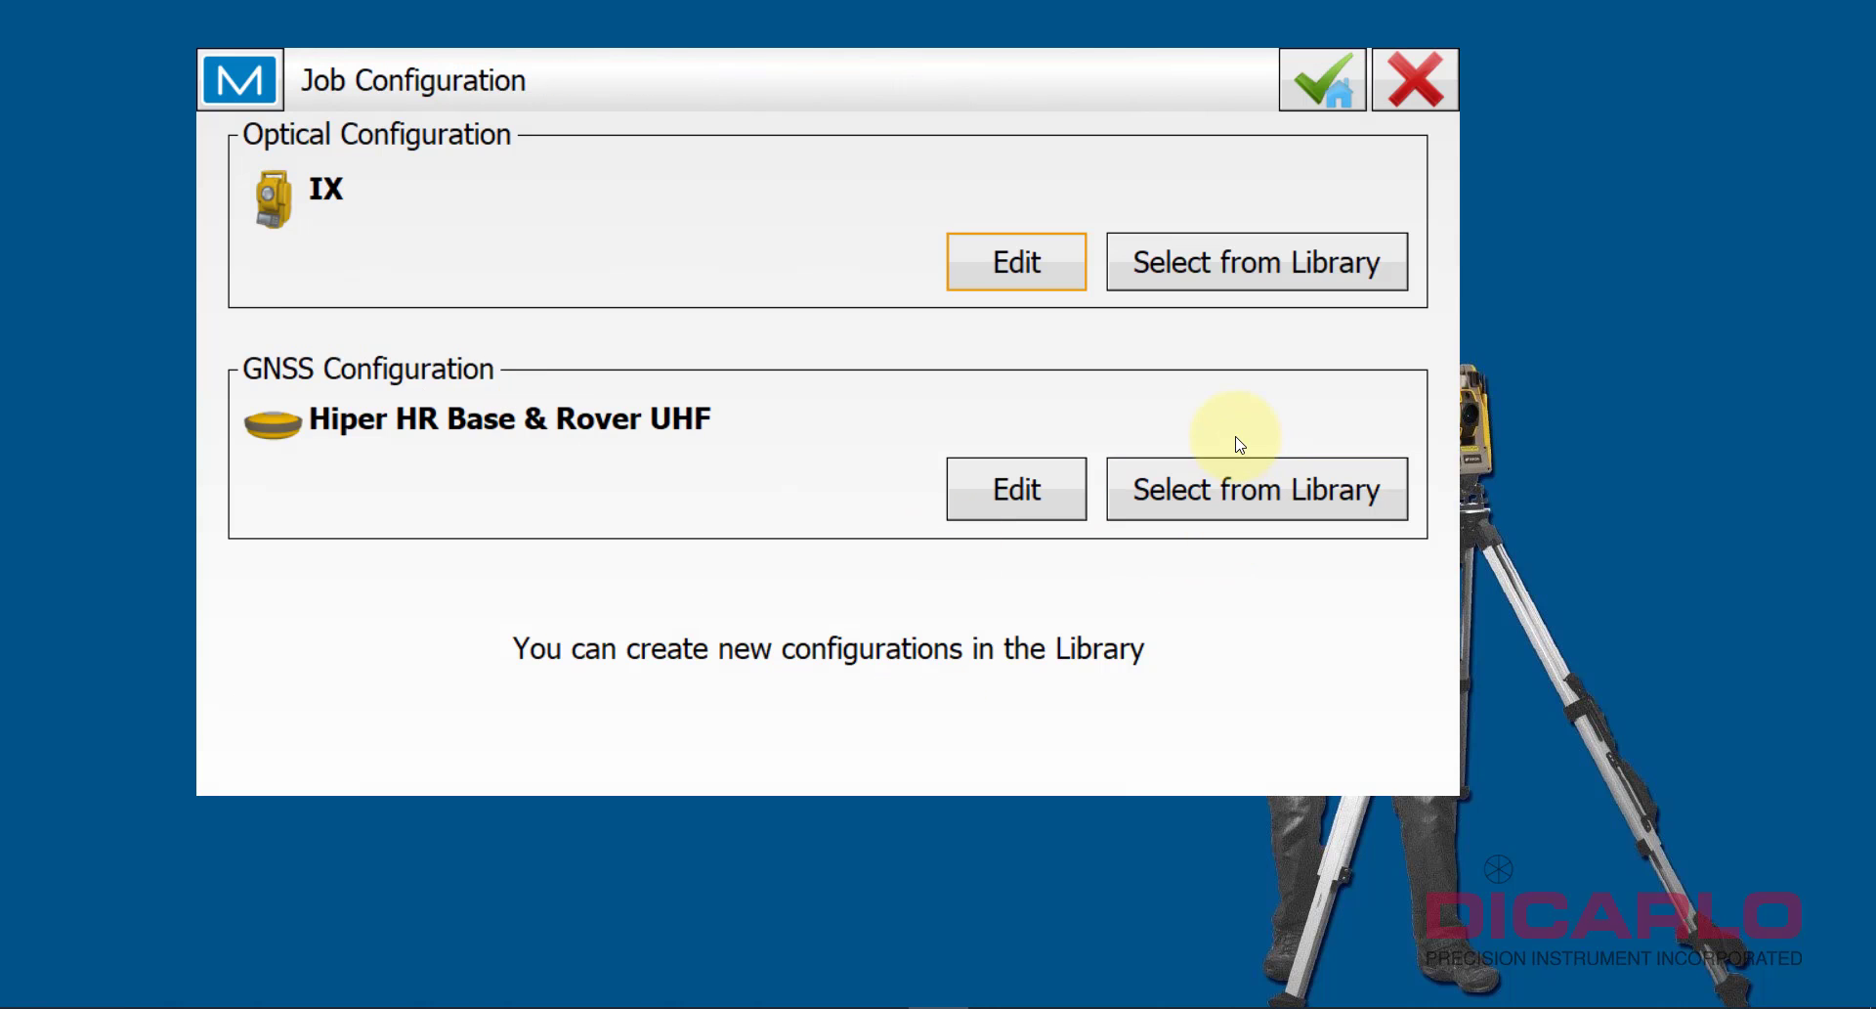
Step: Pick GRX3-RTN from the GNSS configuration library for editing
click(1408, 486)
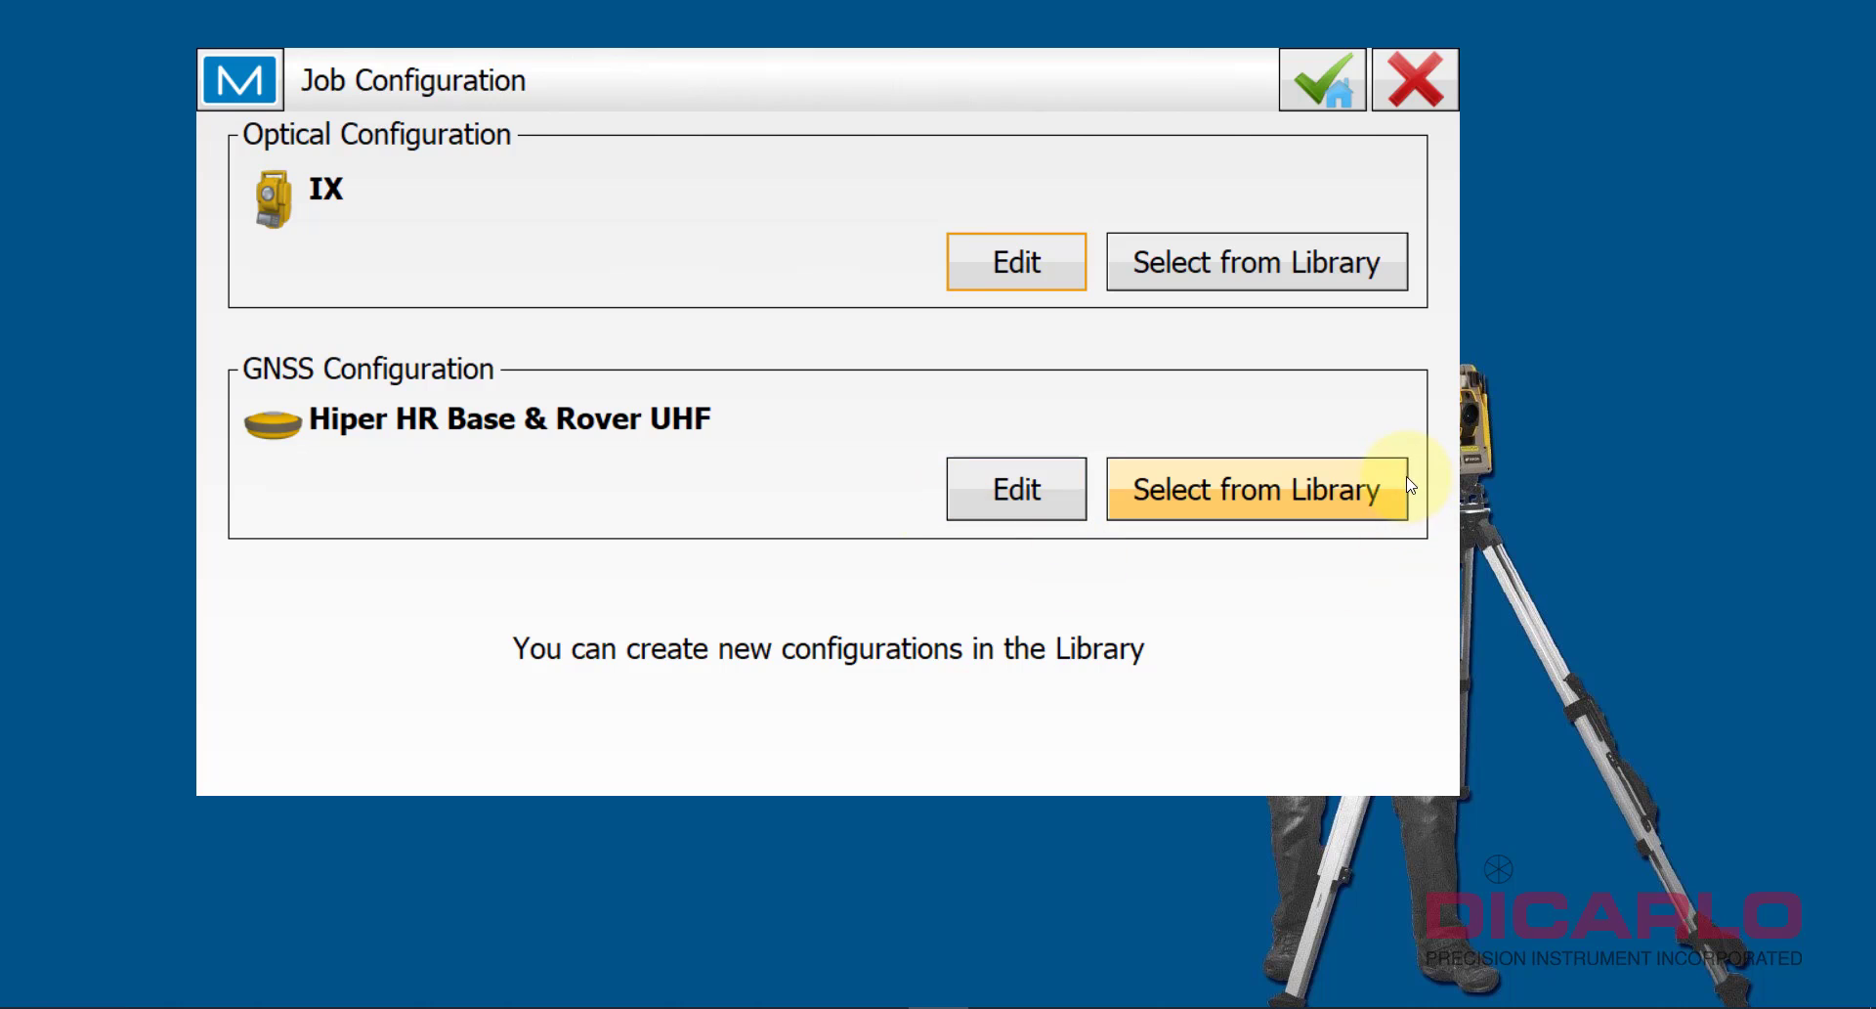
click(1329, 466)
click(1224, 494)
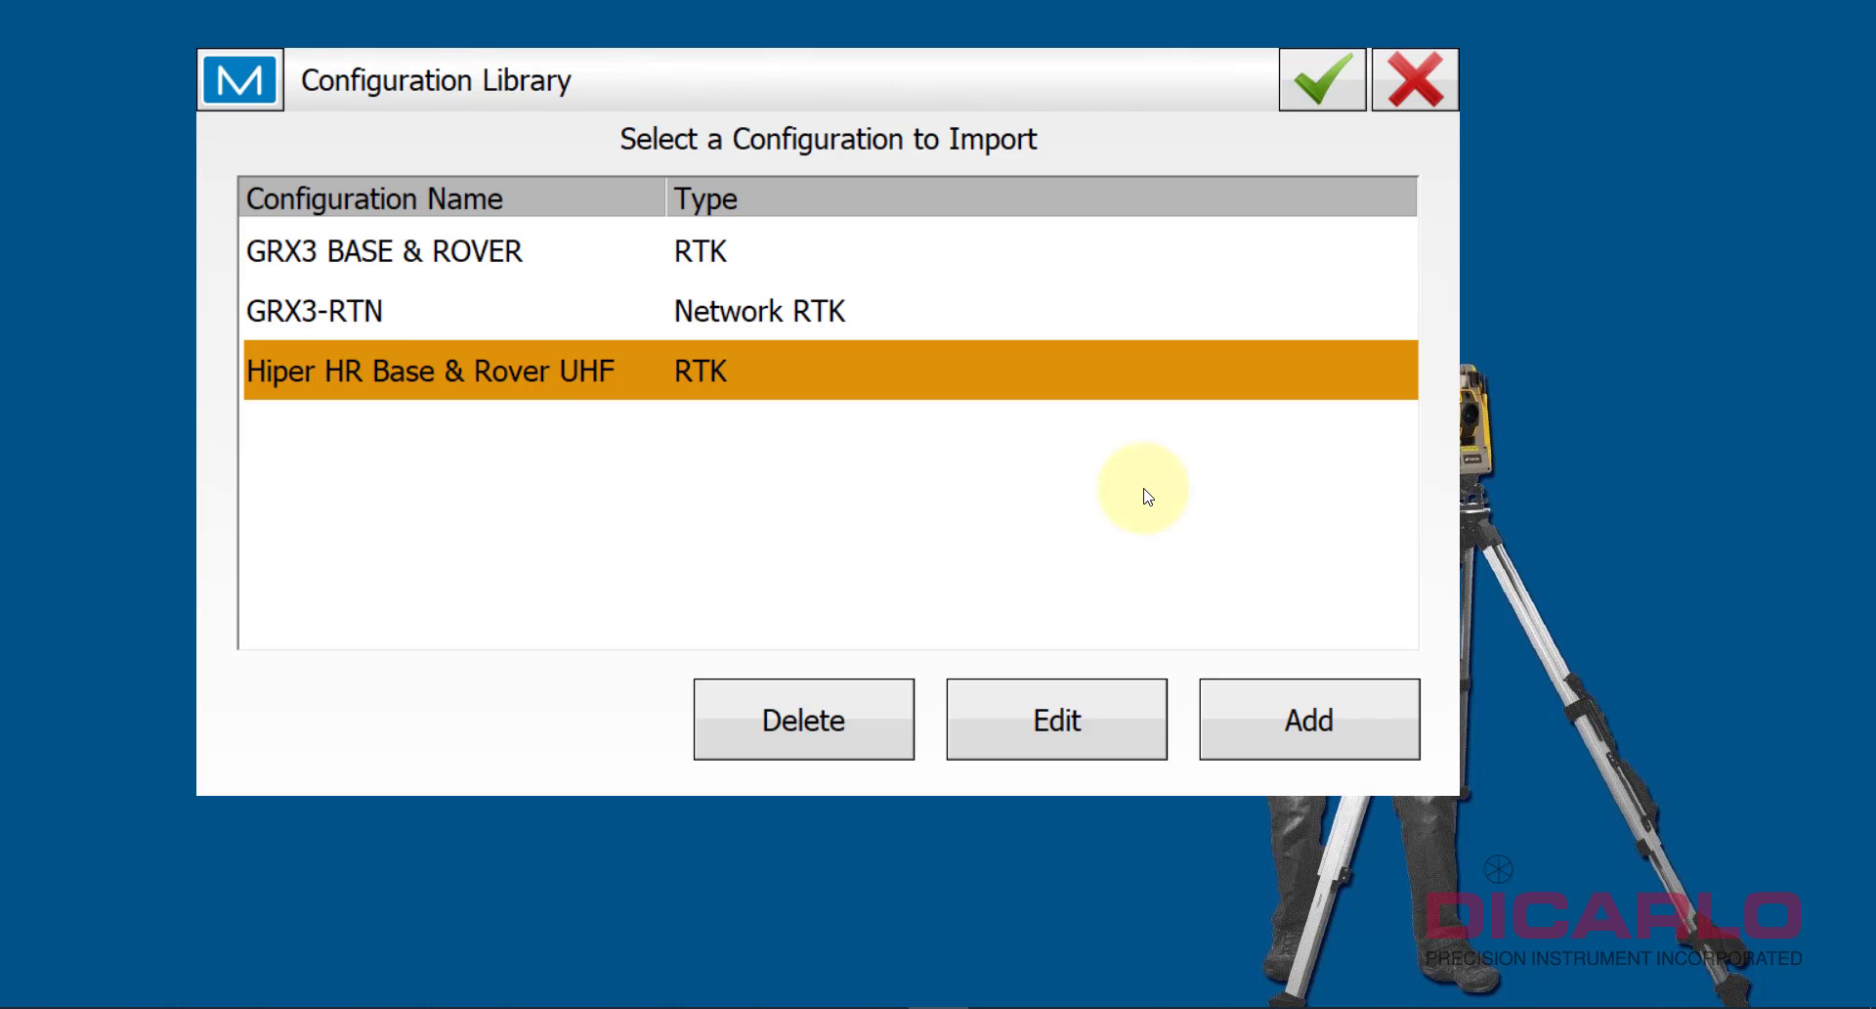
click(381, 308)
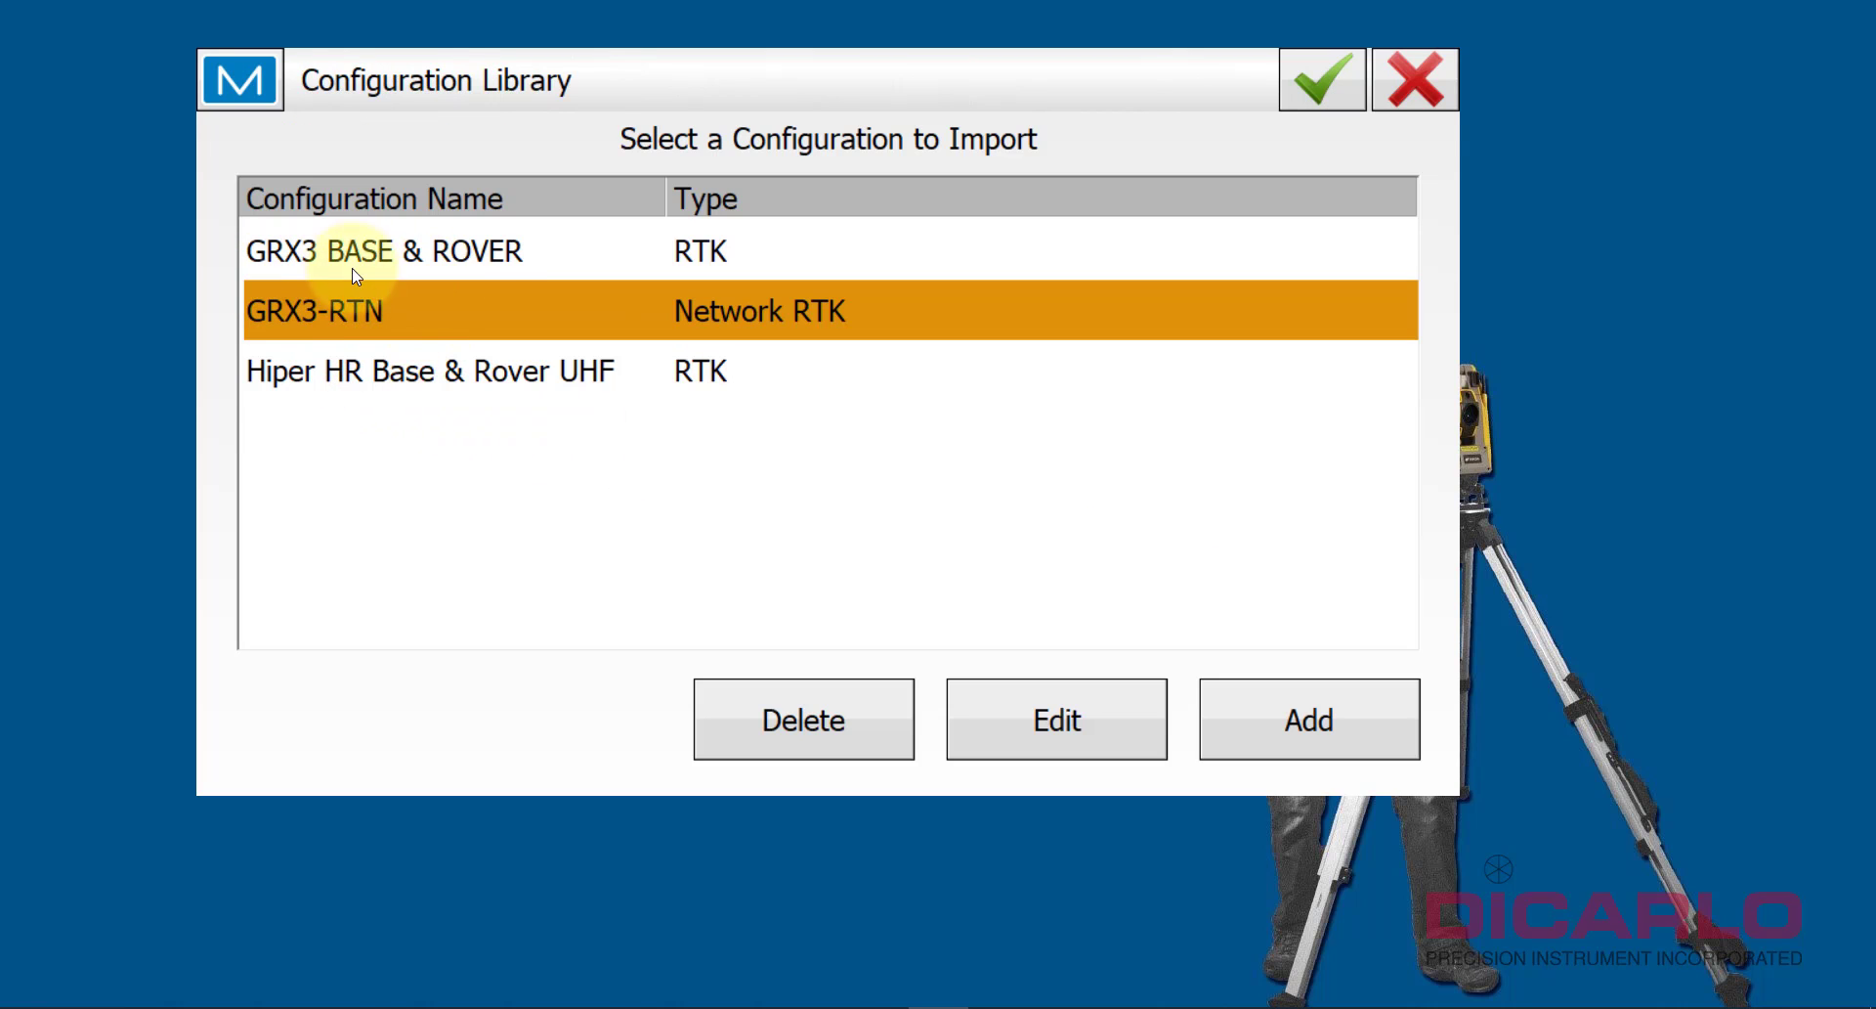
click(1070, 723)
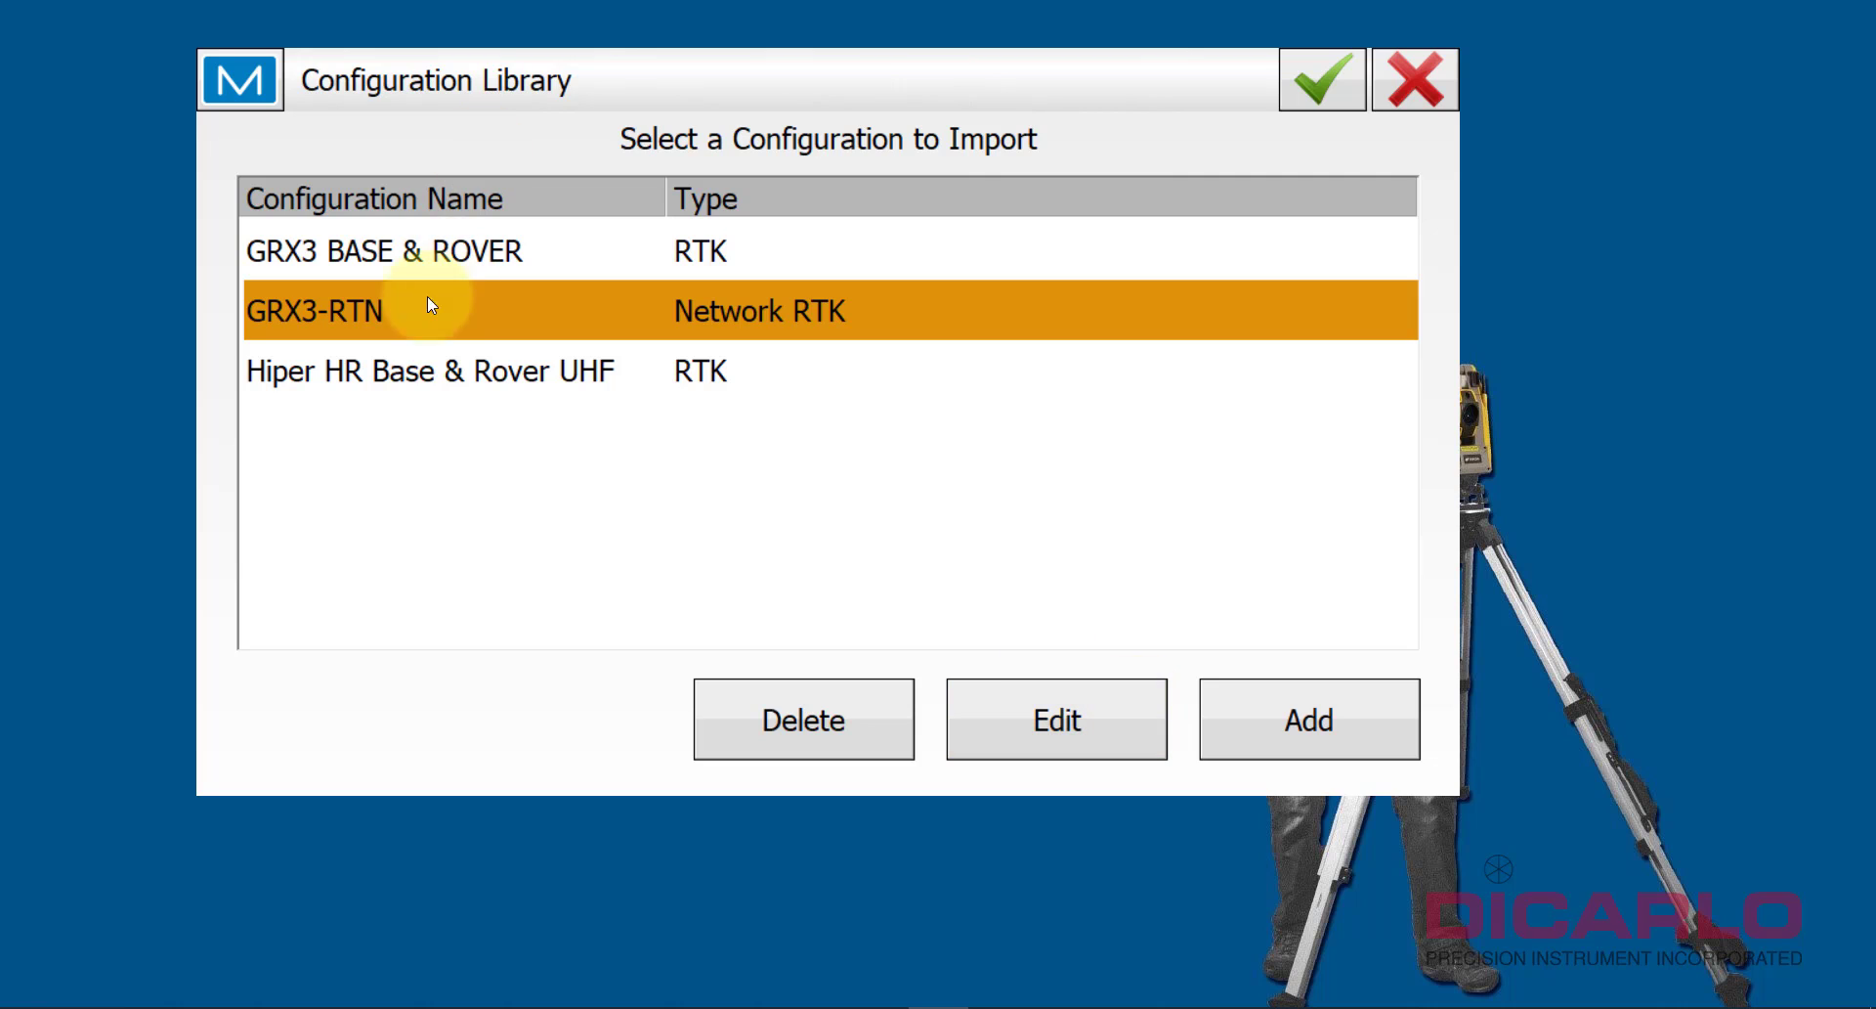
Step: Review GRX3-RTN's receiver, rover radio, internet address and login credential pages
click(1079, 718)
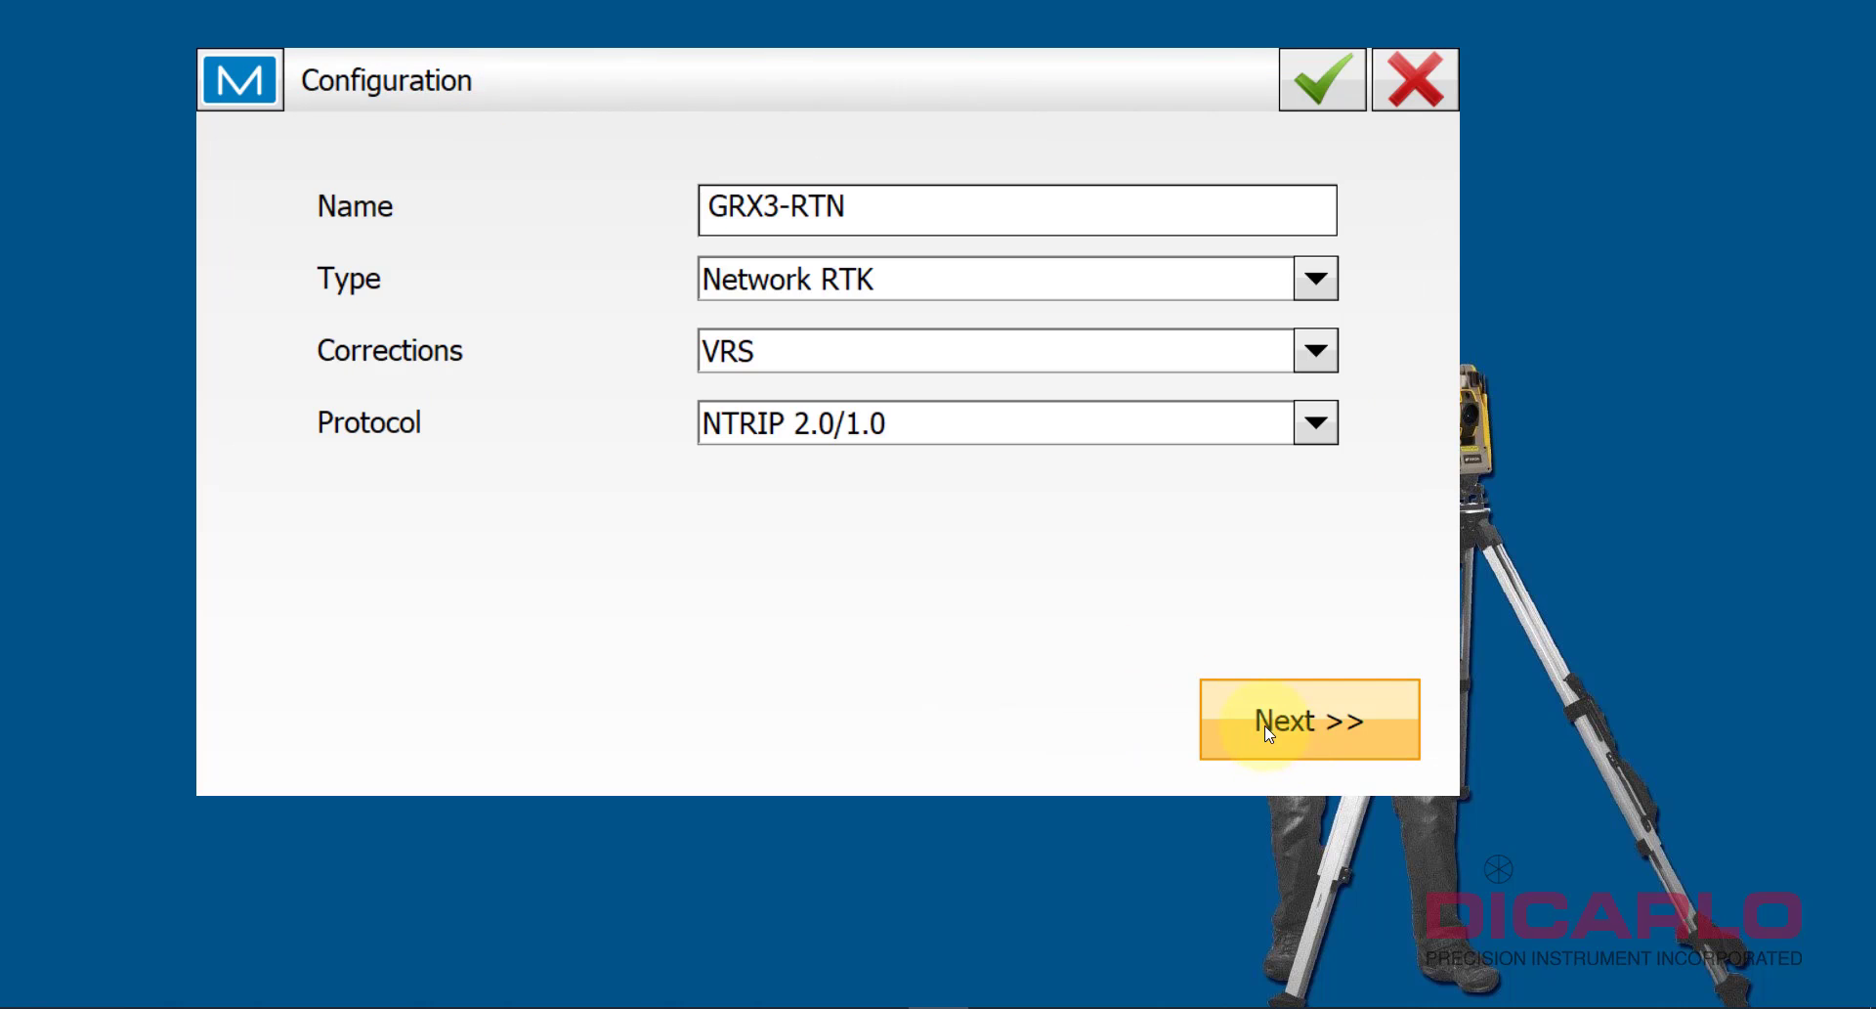
click(1293, 723)
click(1293, 723)
click(1294, 721)
click(1294, 721)
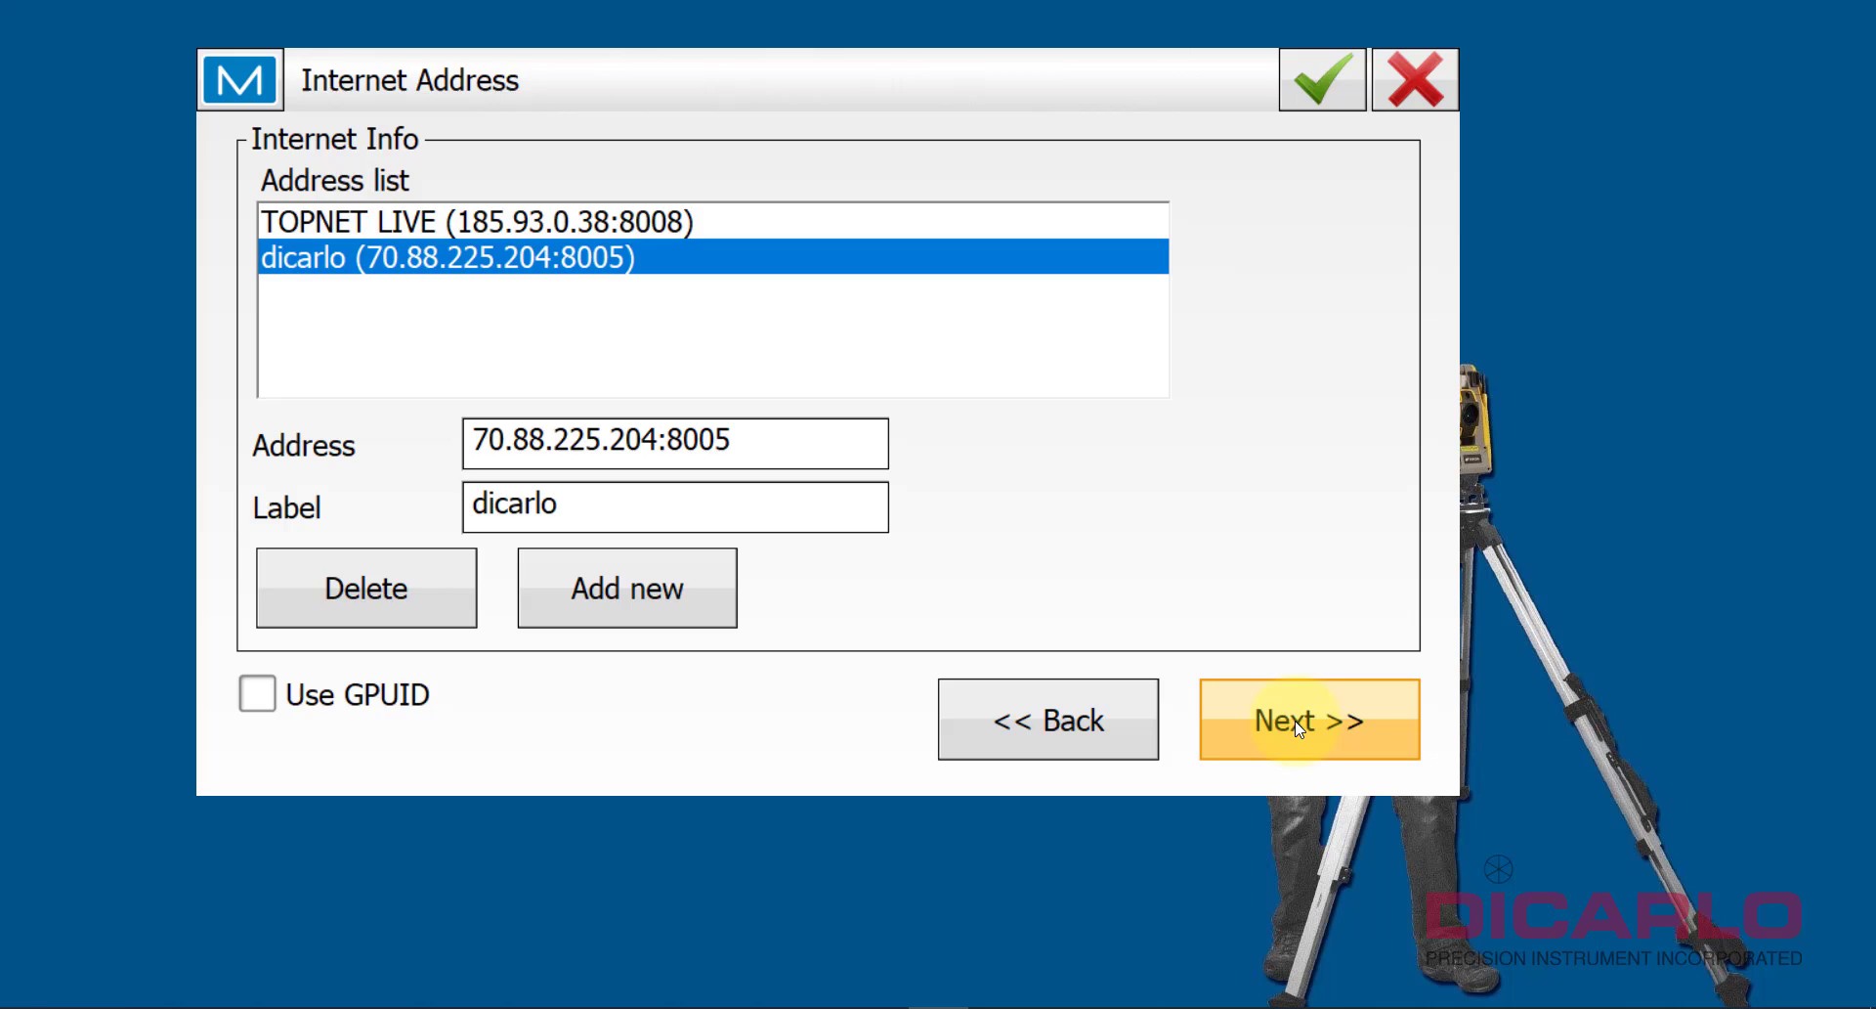
click(1294, 721)
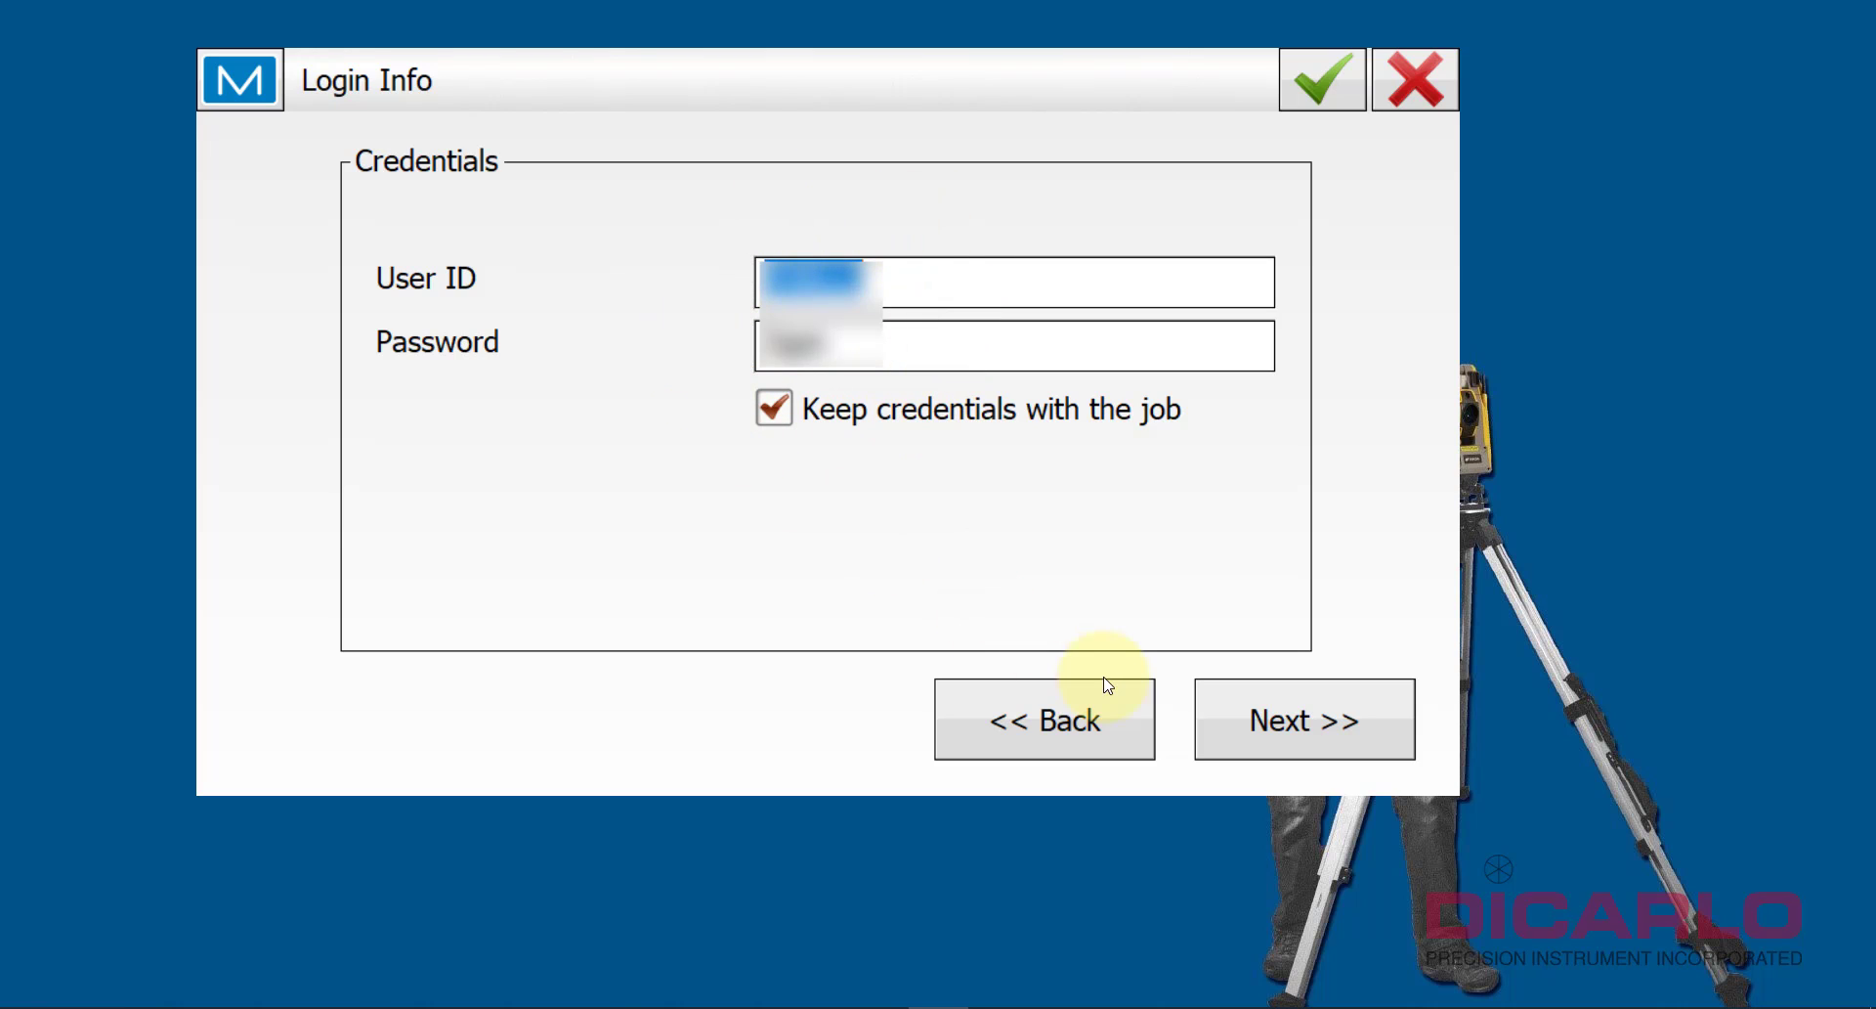
Step: Accept the reviewed settings and import GRX3-RTN as the job's configuration
click(1310, 92)
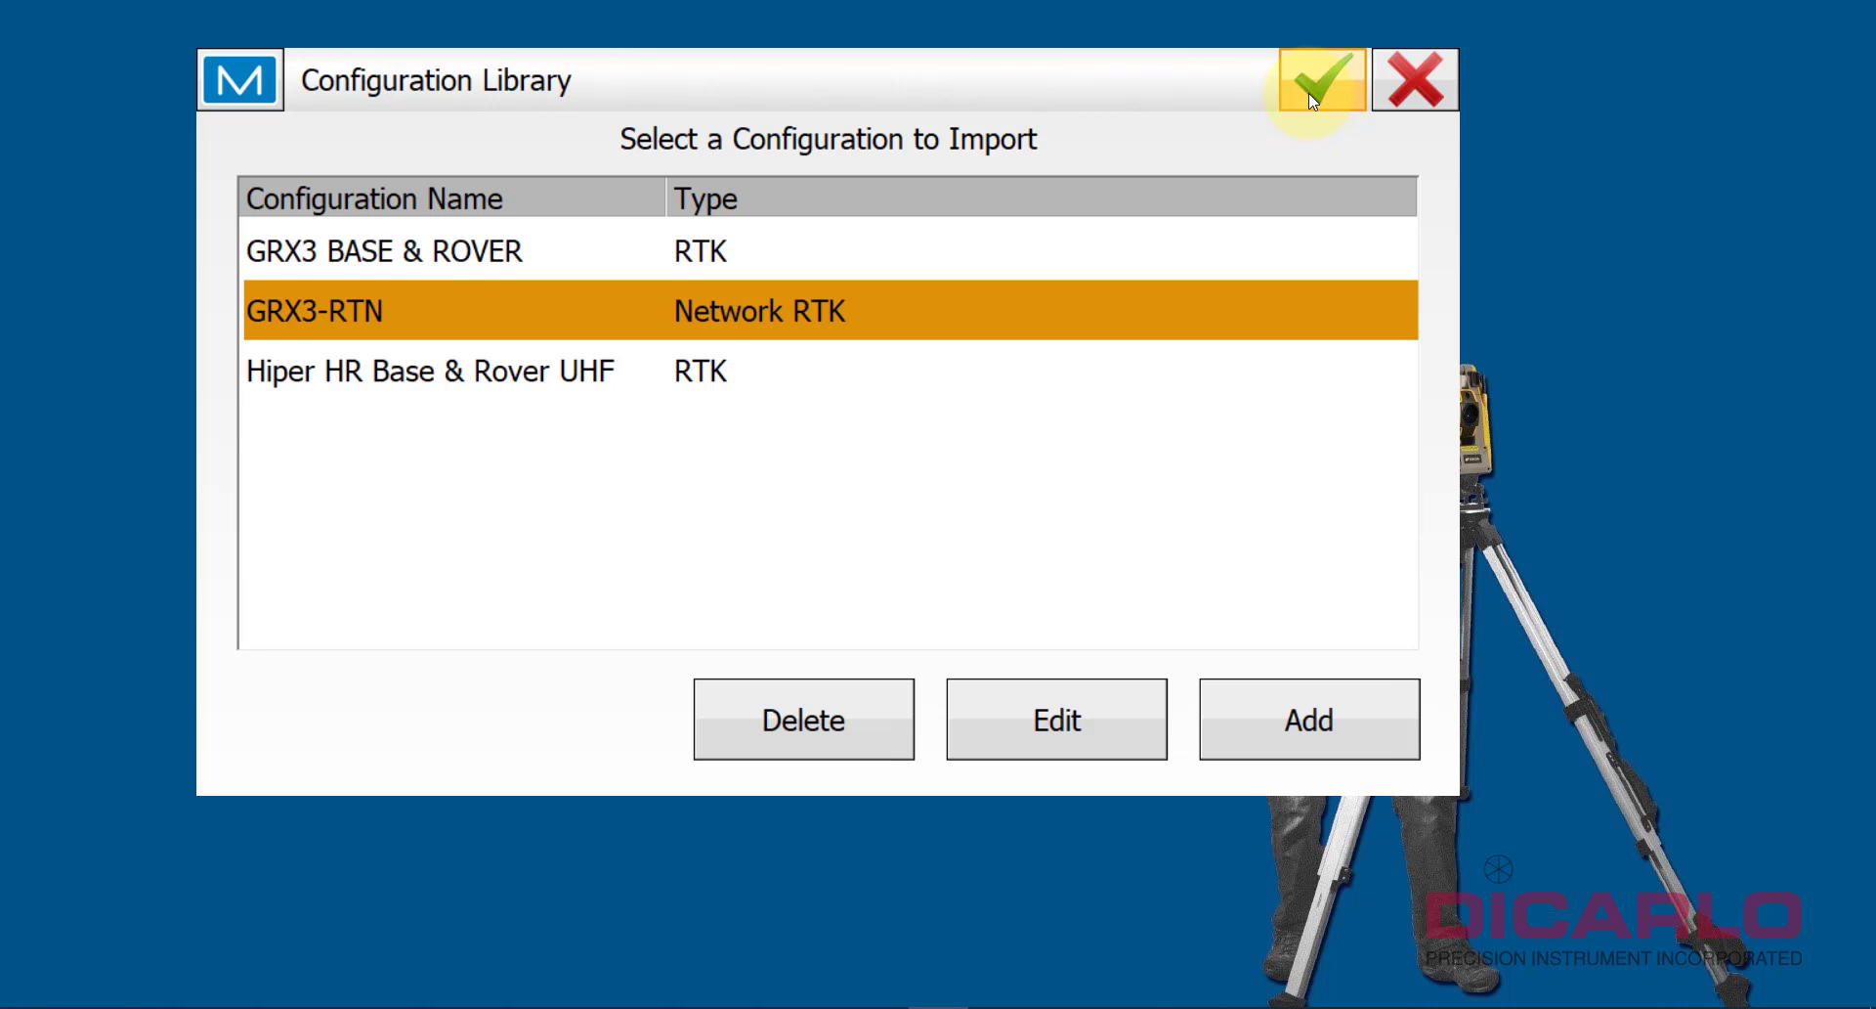
click(1309, 92)
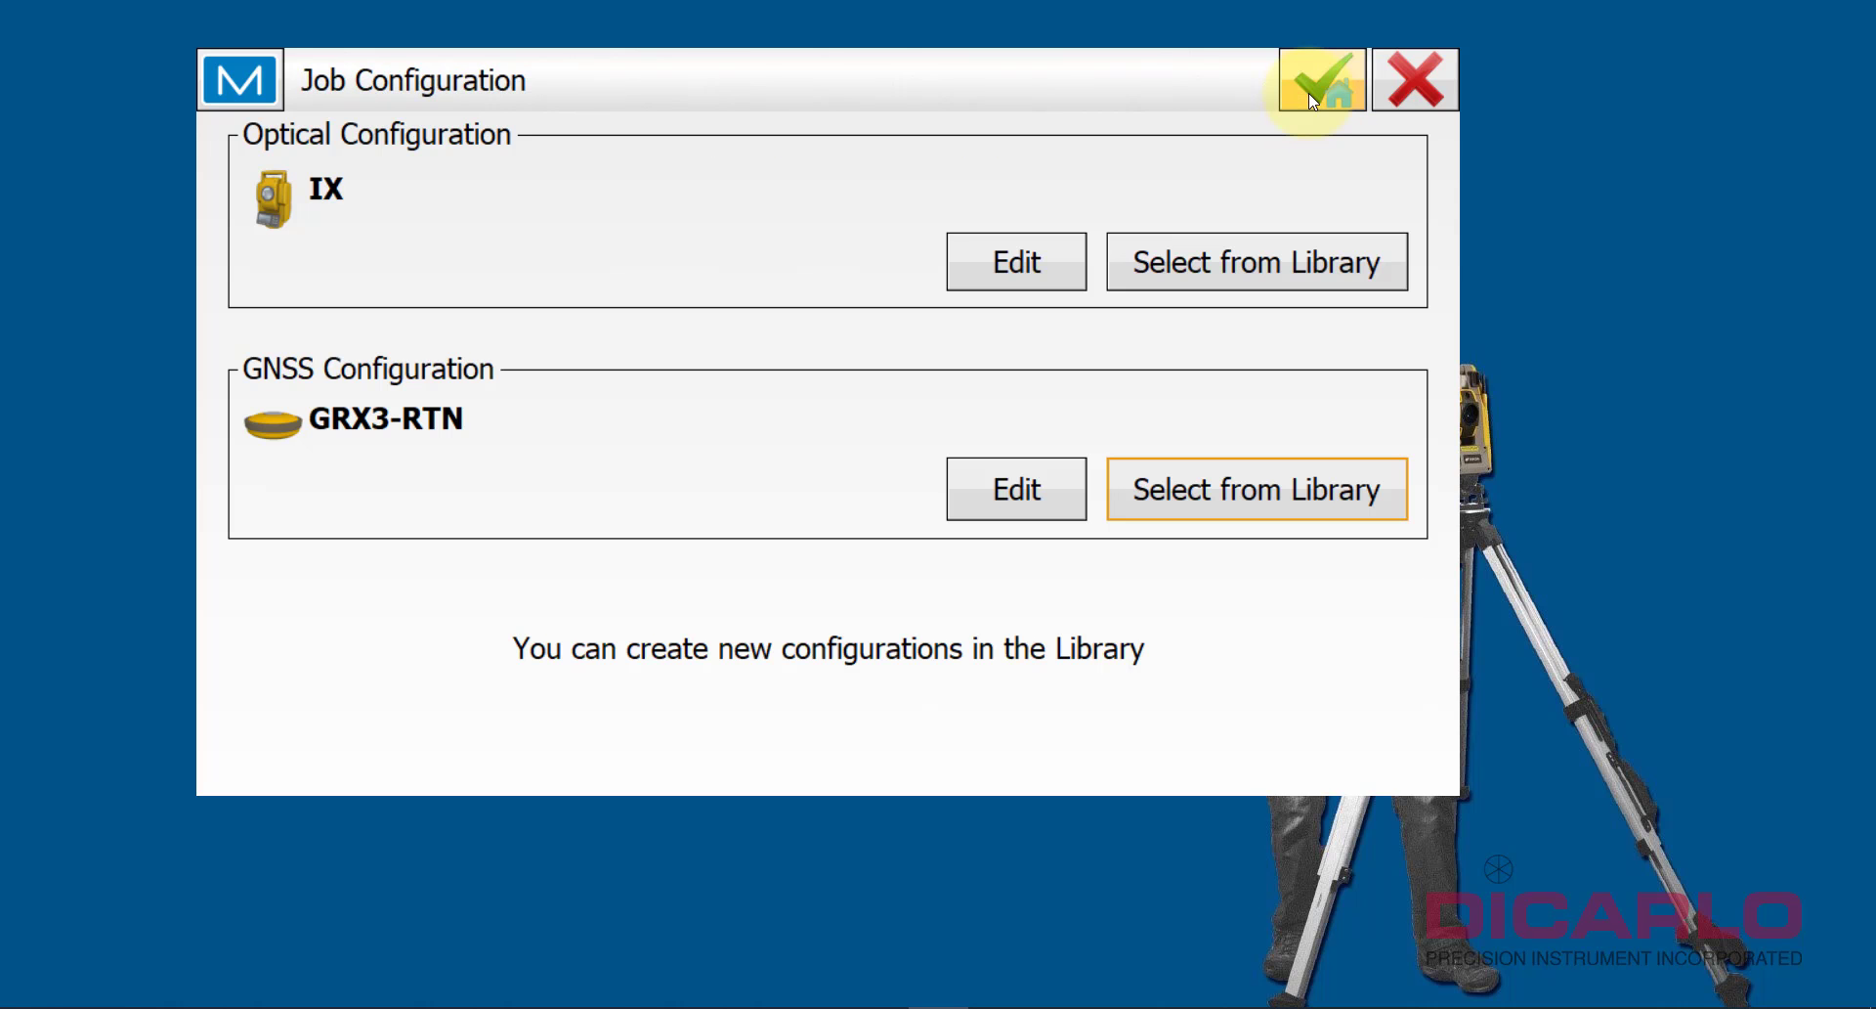
click(1309, 92)
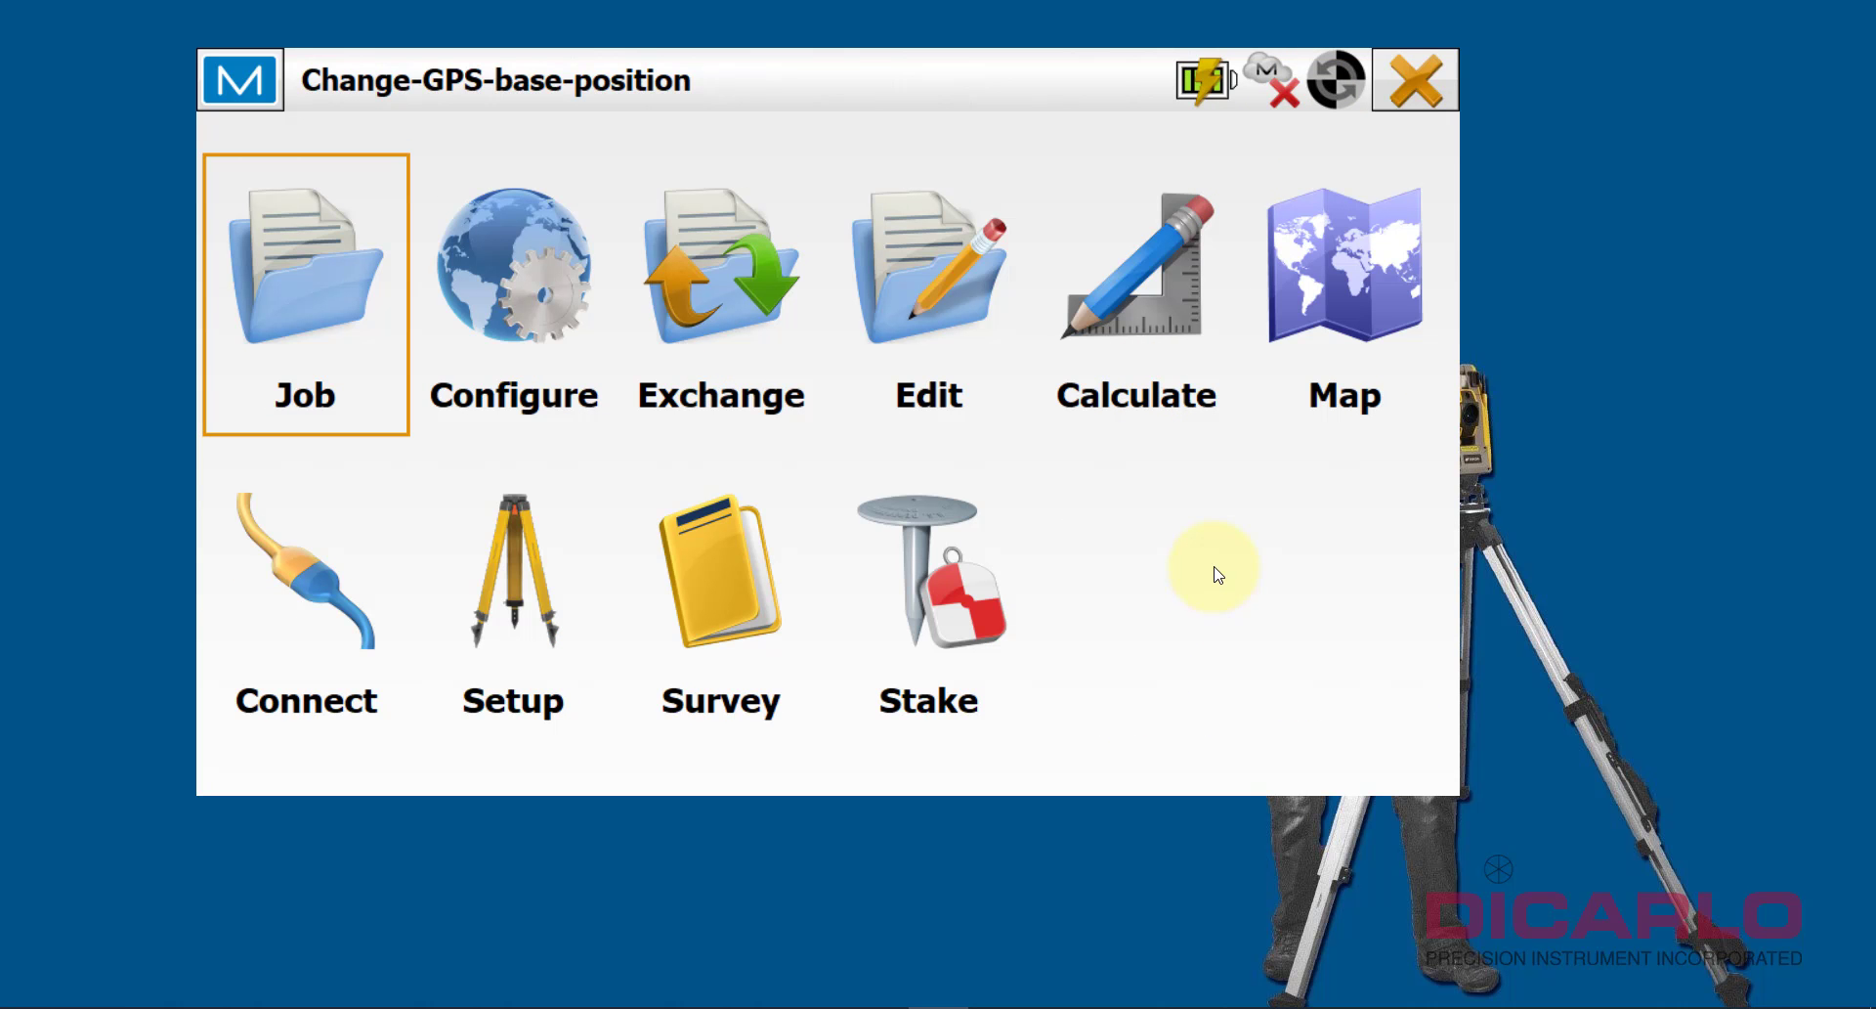